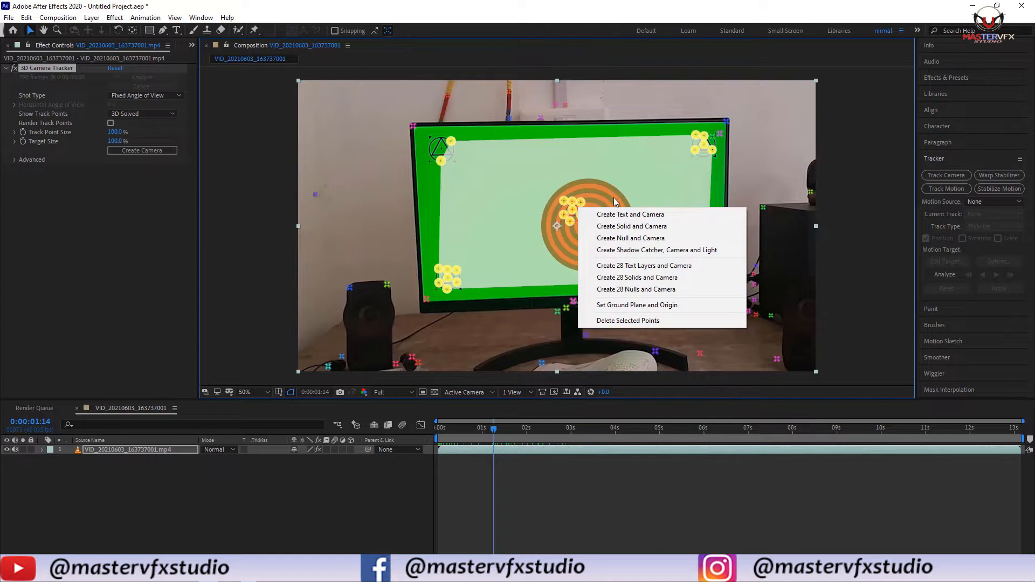
Create a solid and camera from the selected track points, and rename the track solid floor
click(619, 228)
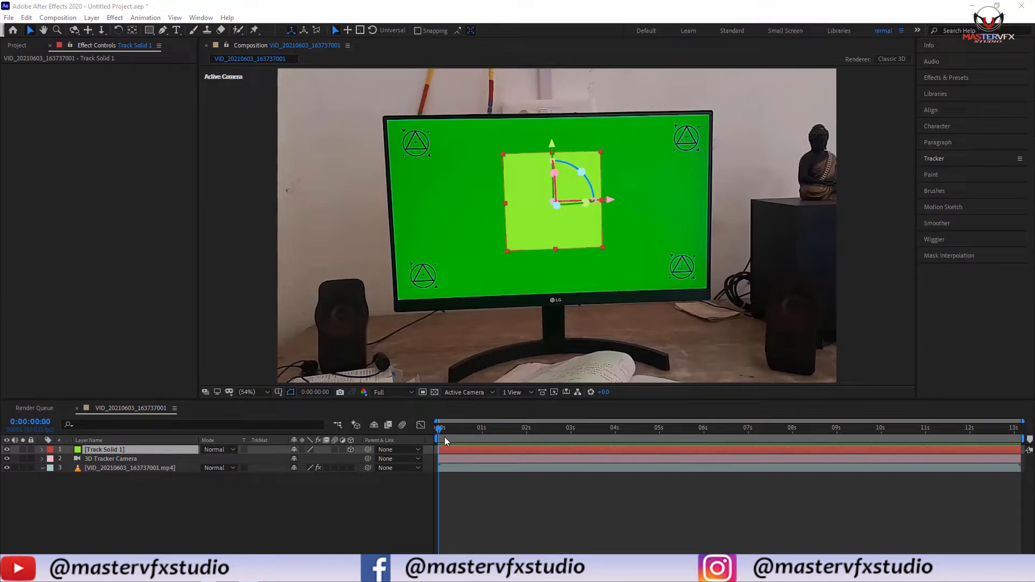
drag(440, 432, 578, 435)
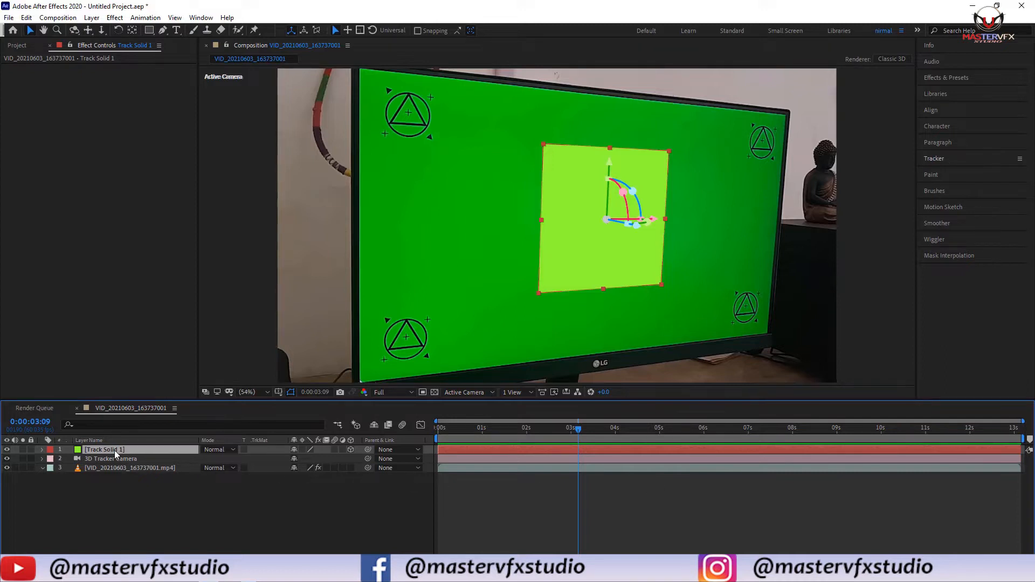
key(Return)
key(BackSpace)
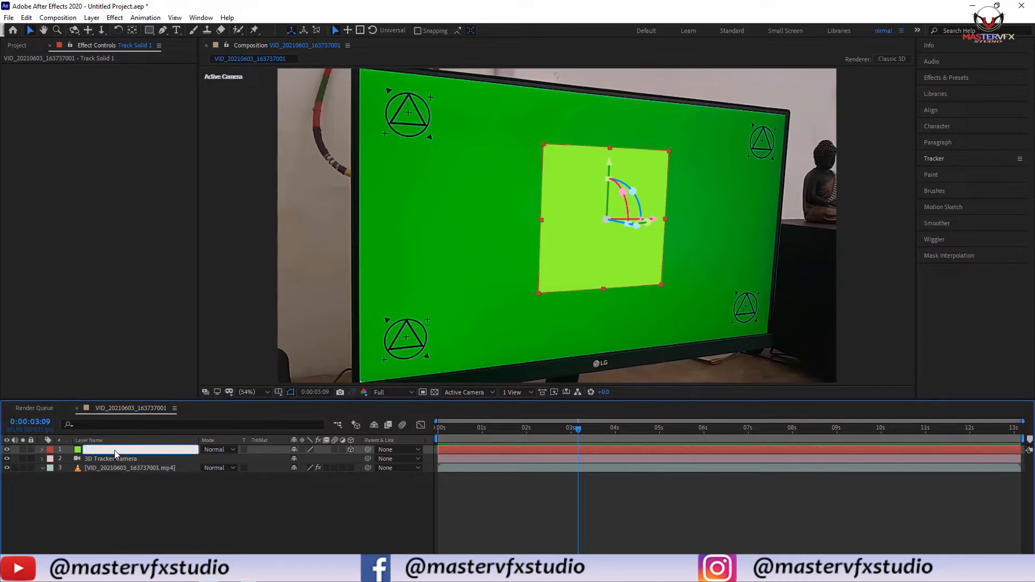
text(floor)
key(Return)
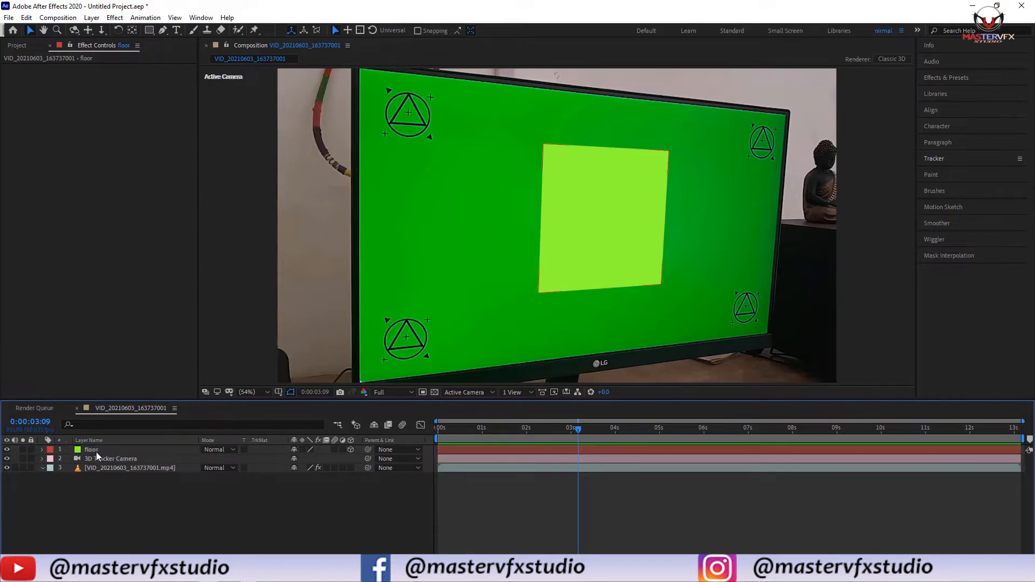
Run the Normalize Track script on the floor layer to normalize the camera track
click(193, 19)
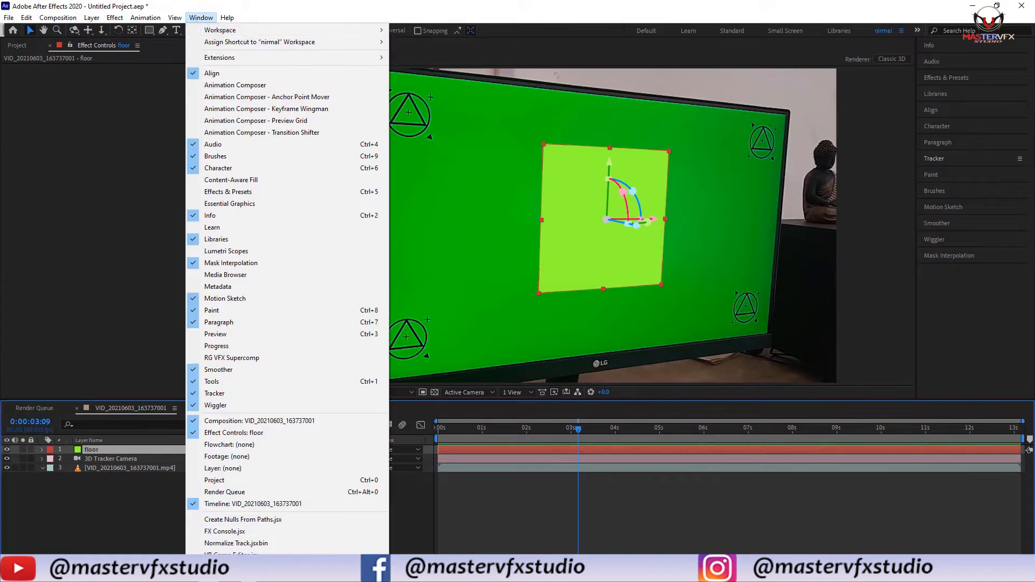
click(248, 544)
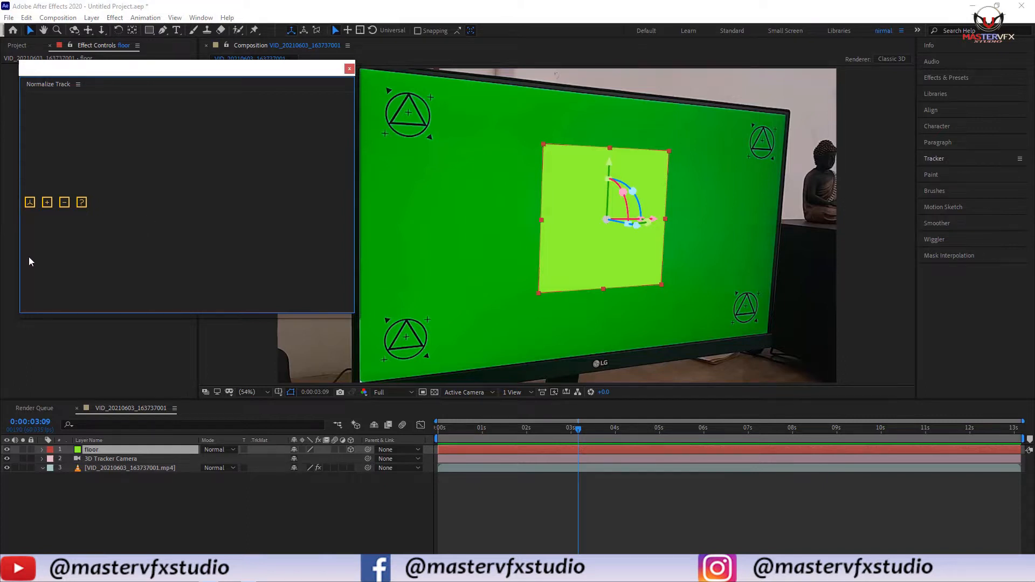
click(30, 203)
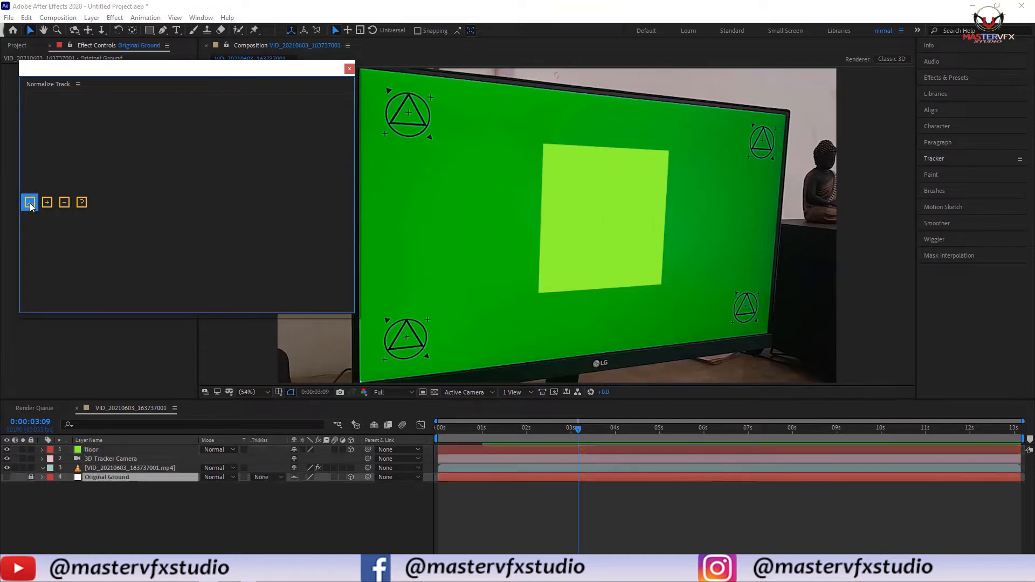
click(350, 68)
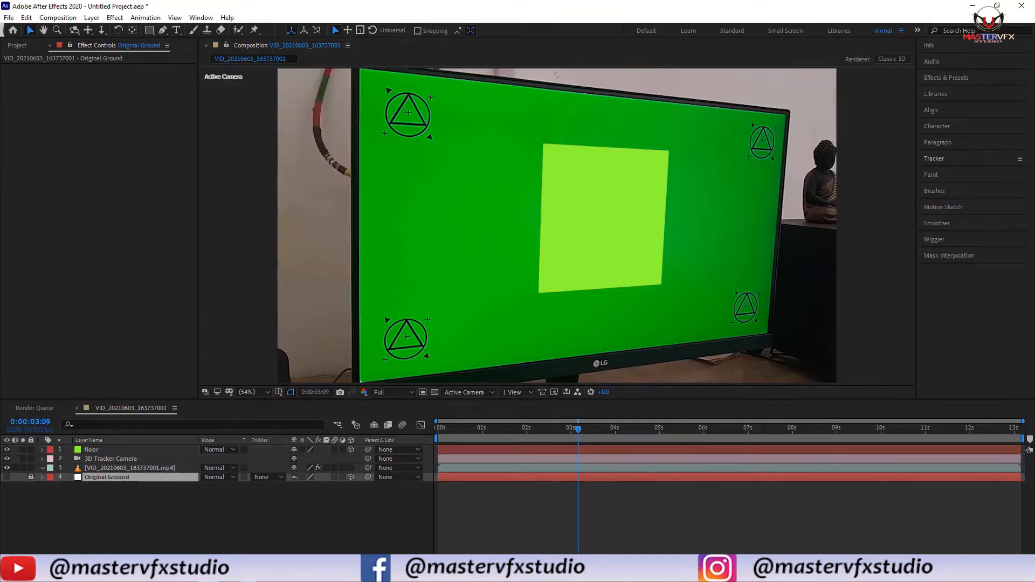
Check how the floor solid follows the footage and examine its anchor point, position and rotation properties
drag(578, 430, 384, 459)
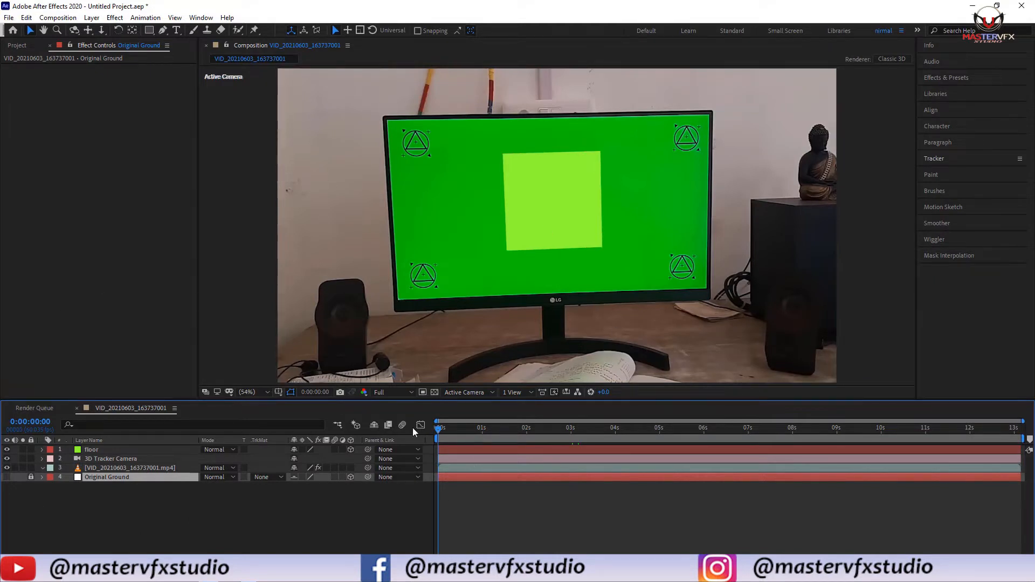
drag(438, 429, 472, 429)
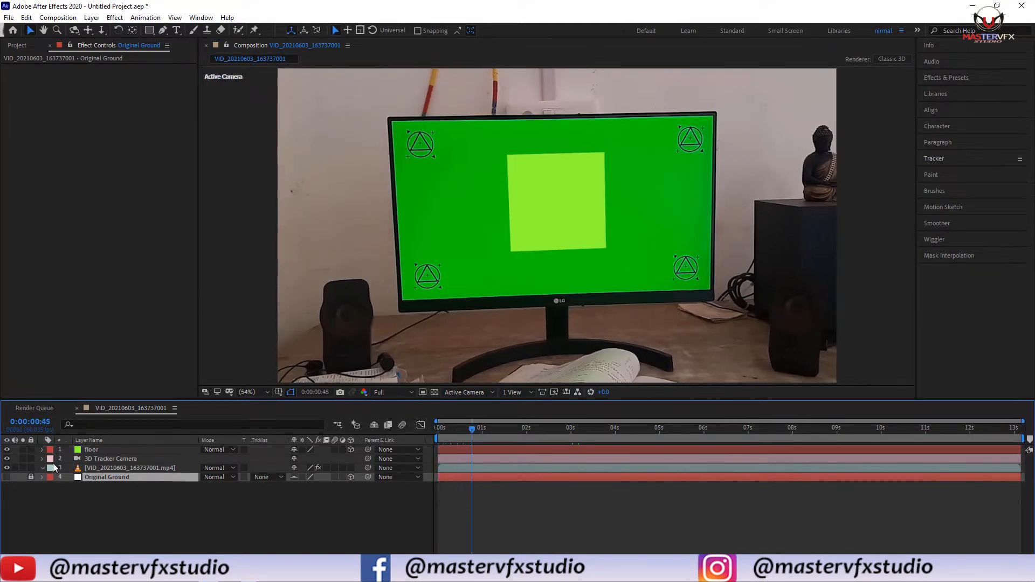
click(100, 451)
key(a)
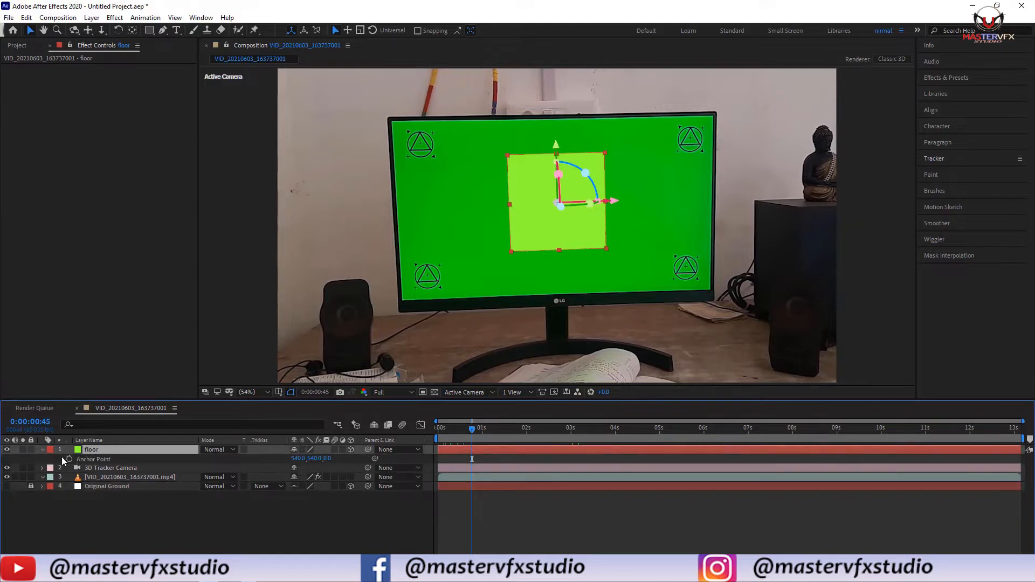
key(p)
key(p)
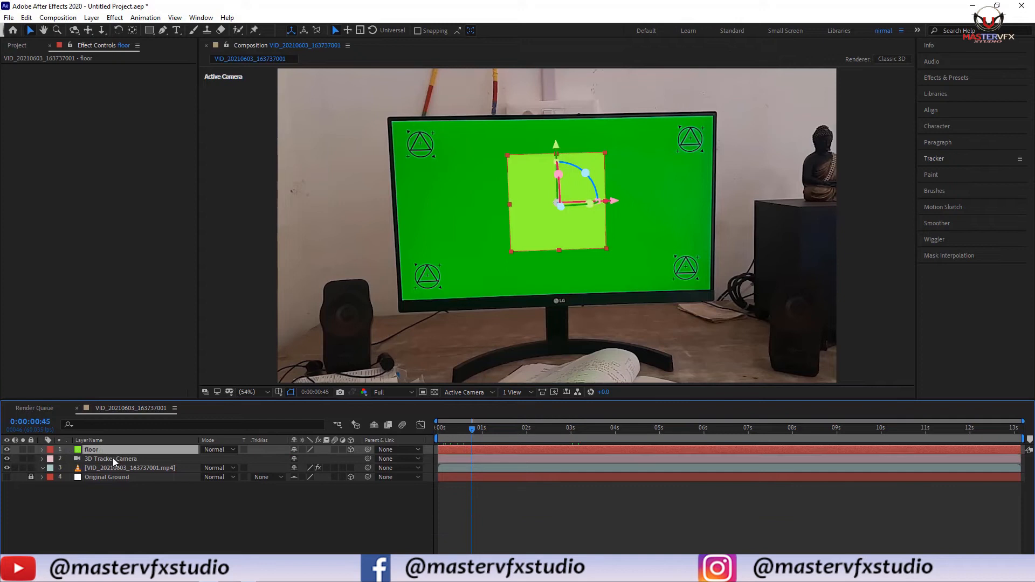
click(114, 511)
click(106, 448)
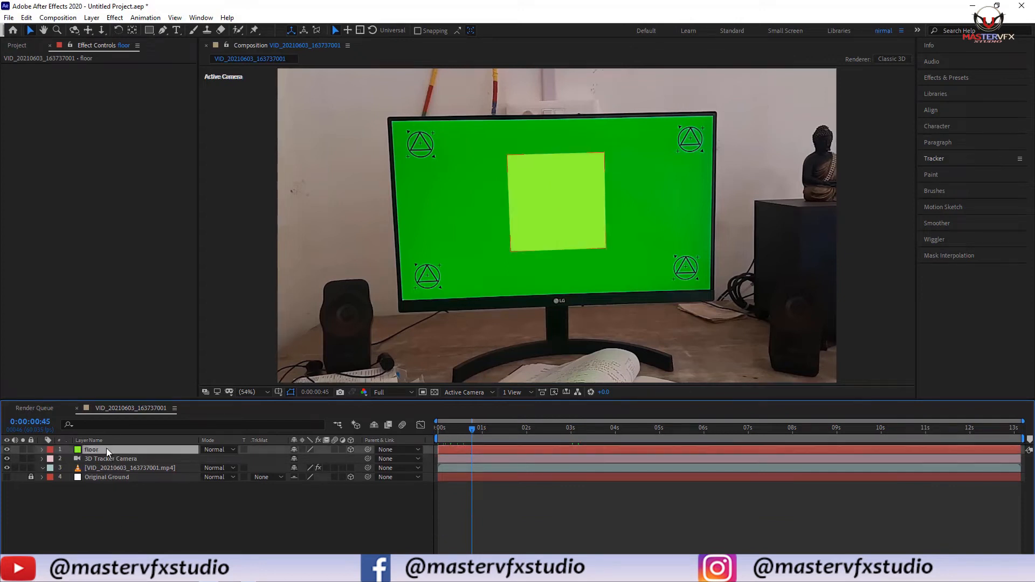
key(r)
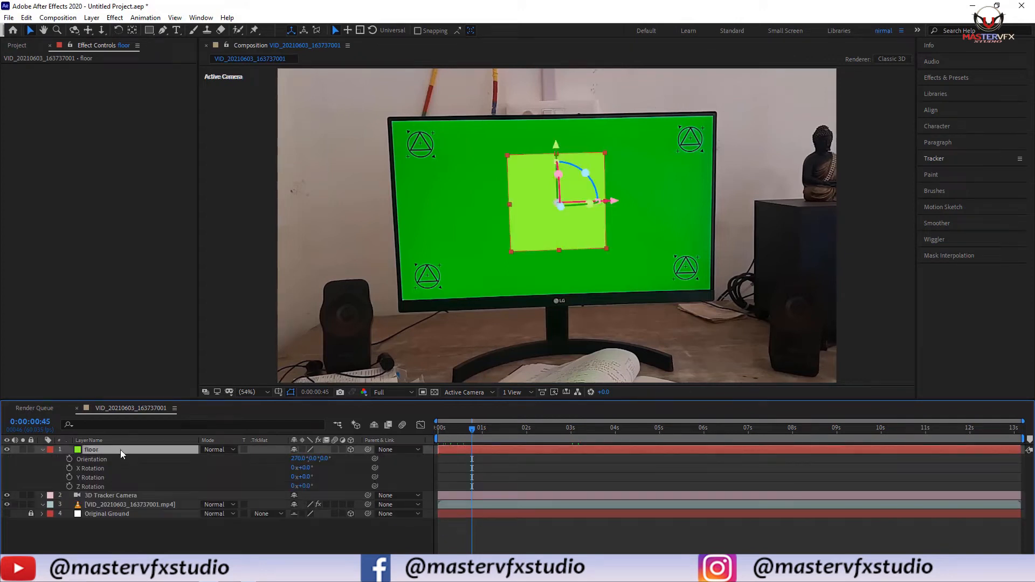
key(p)
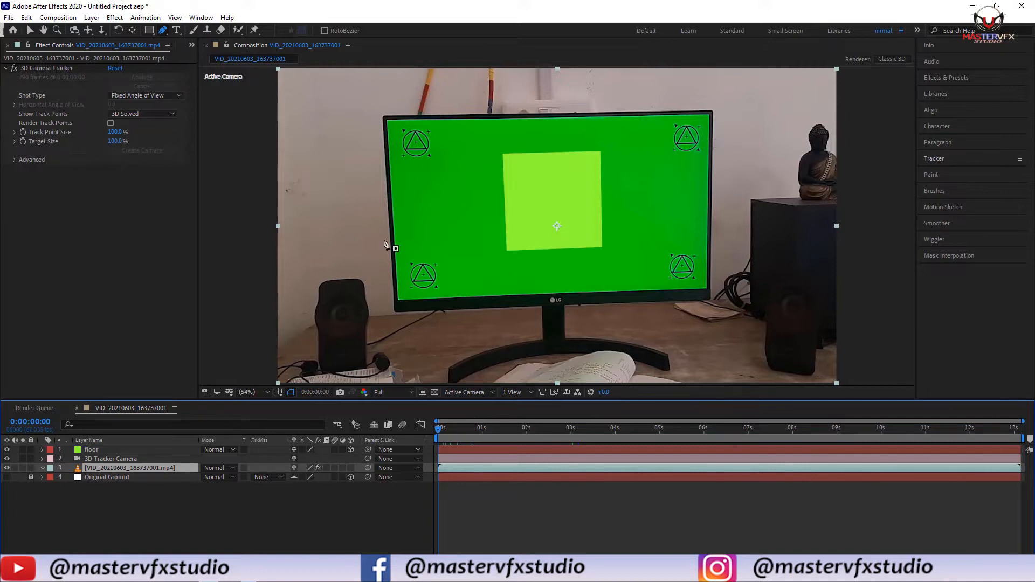
Stretch the floor solid horizontally and vertically over the monitor's green screen and its markers, adjusting its position and rotation to fit
key(v)
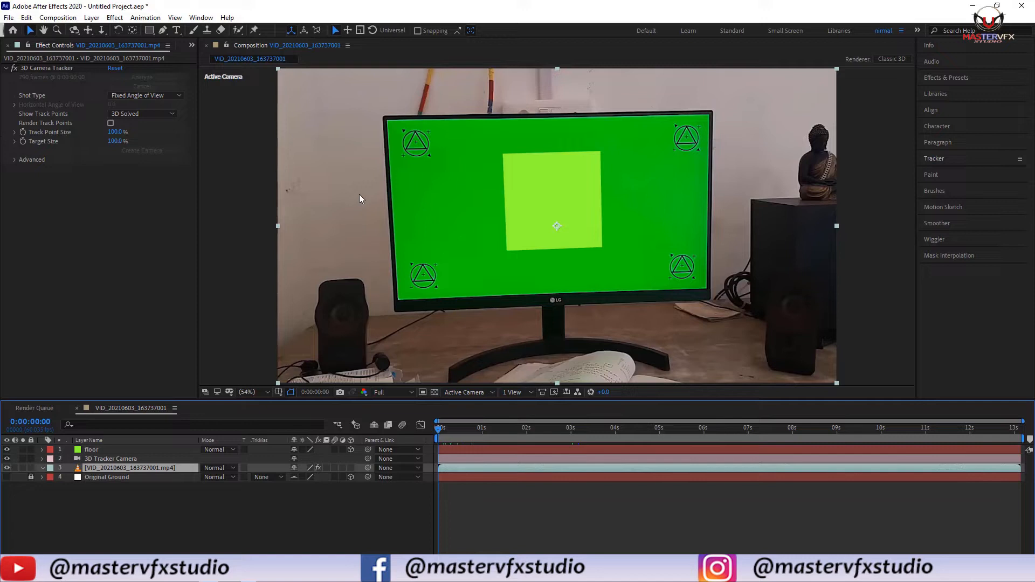
click(90, 452)
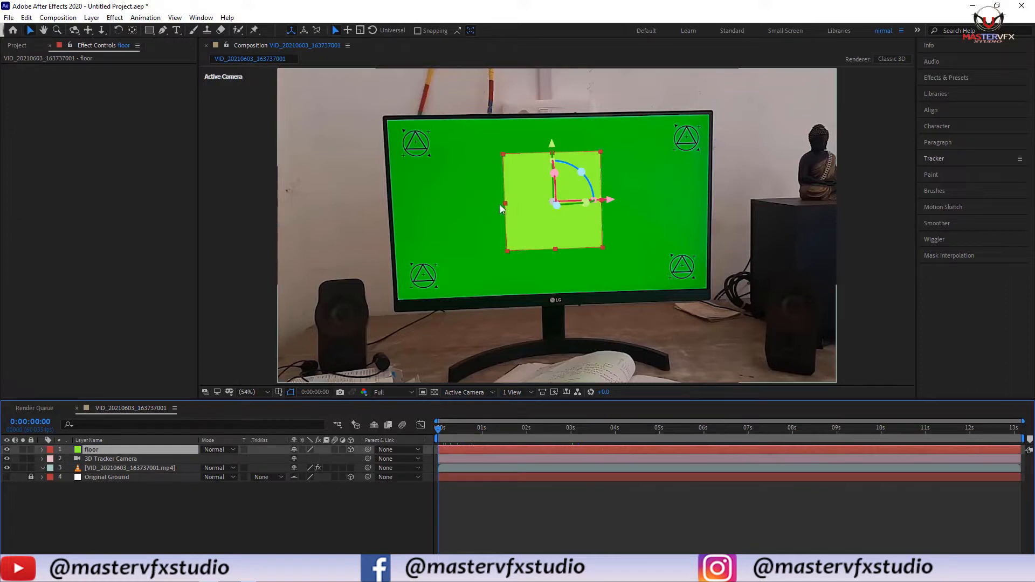
drag(507, 205, 406, 219)
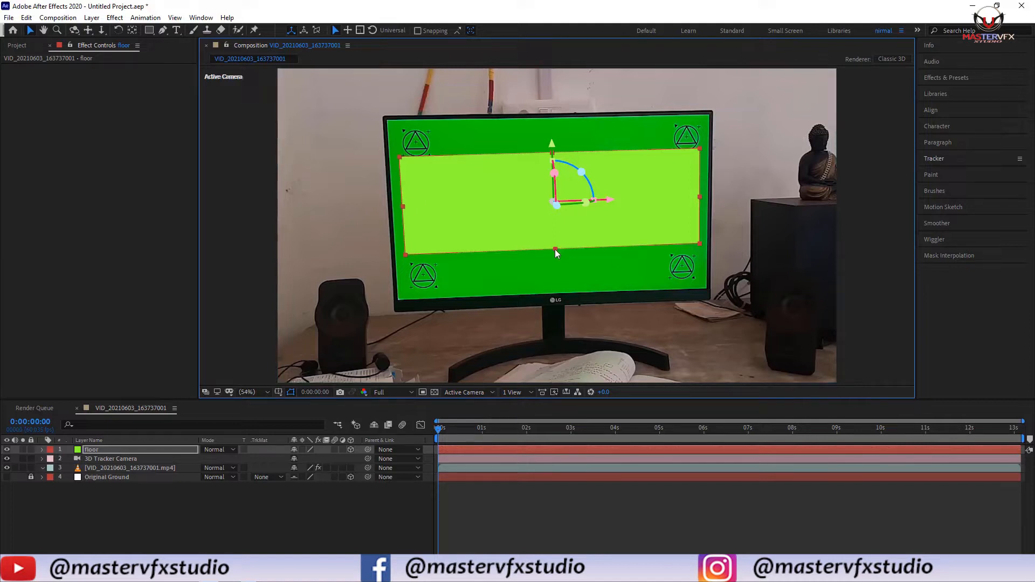
drag(555, 250, 555, 280)
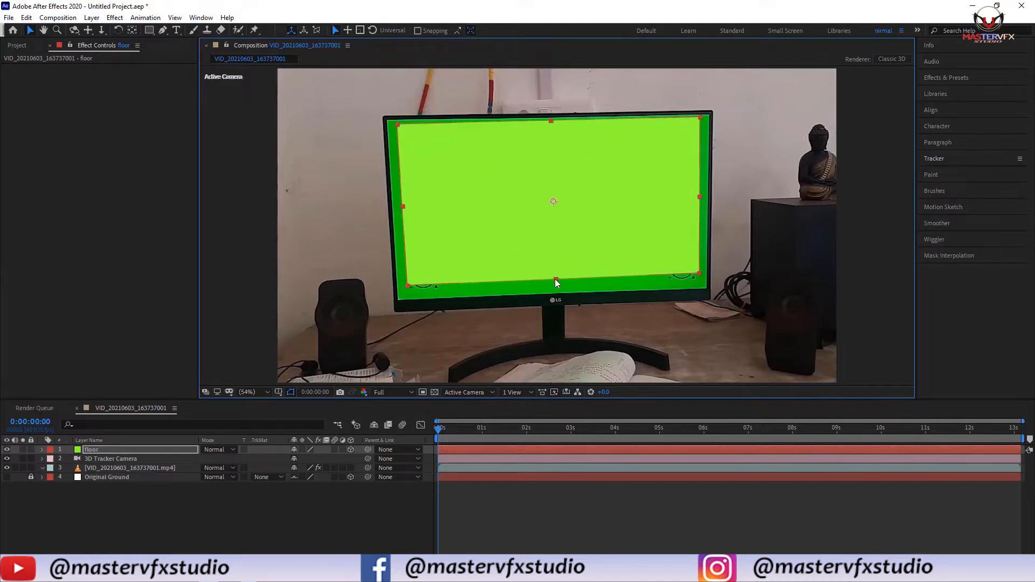
drag(552, 145, 579, 174)
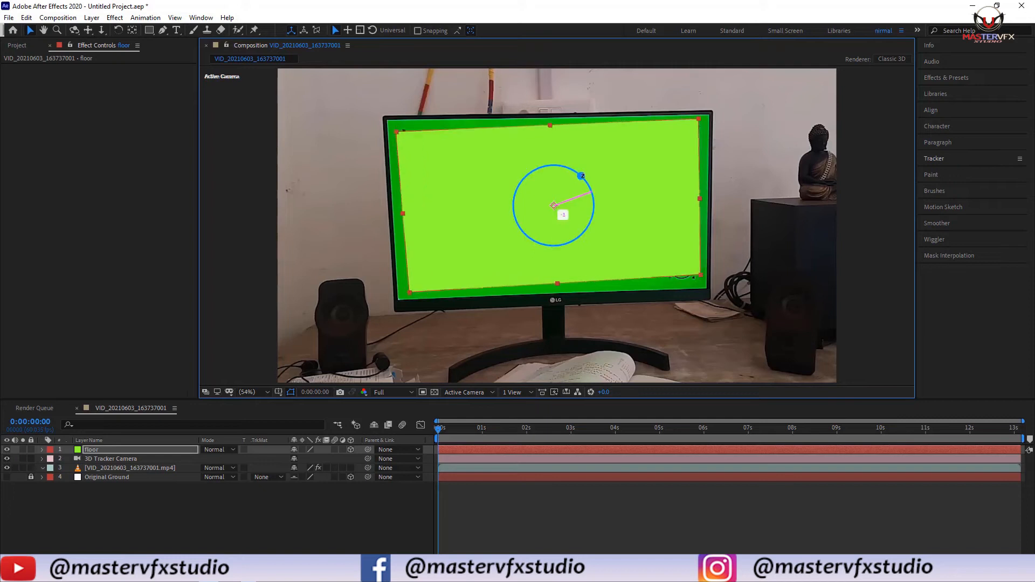
click(178, 517)
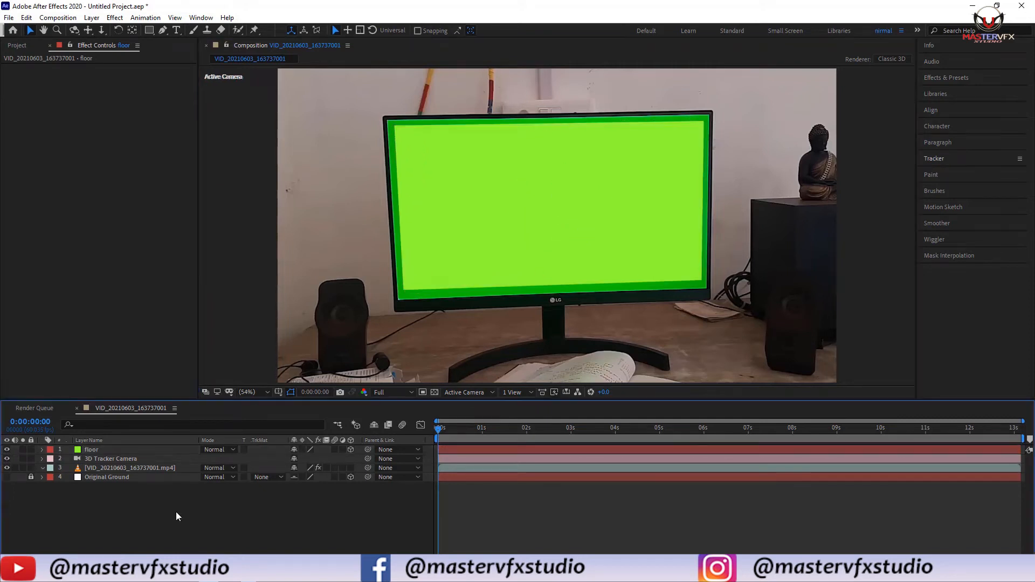
drag(439, 428, 1009, 480)
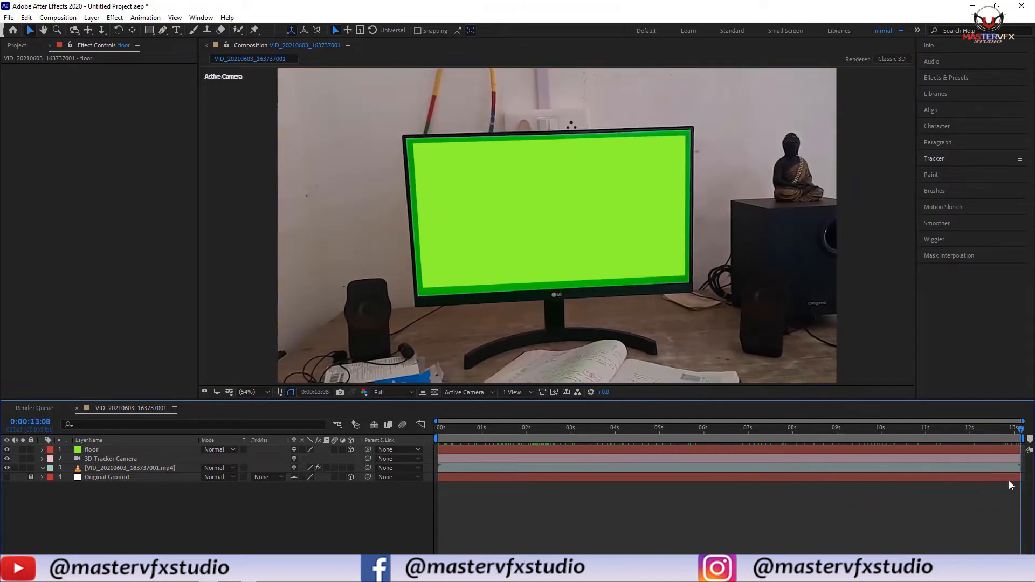
key(Home)
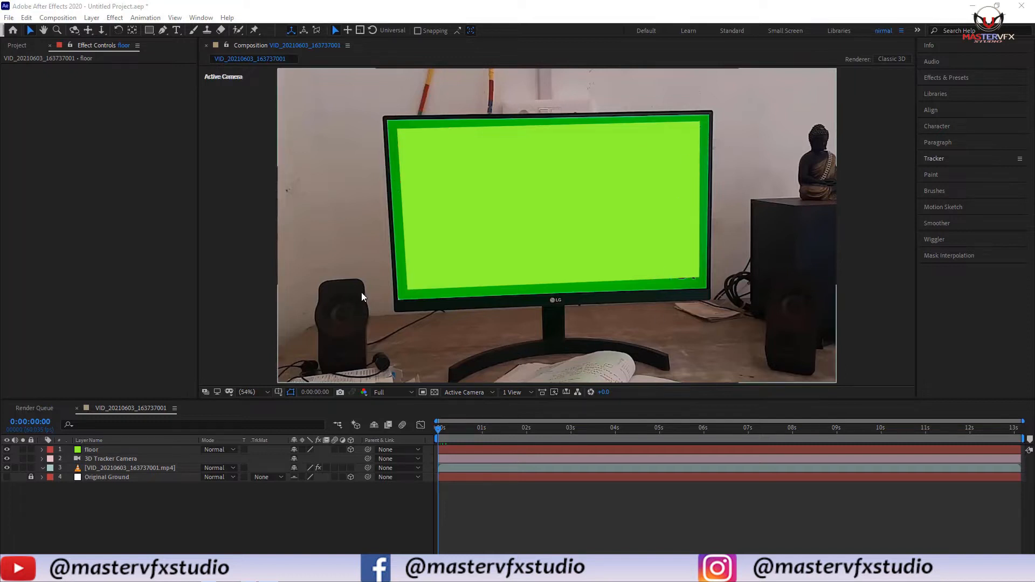
Recolor the floor solid with the green sampled from the monitor screen in the footage
click(87, 451)
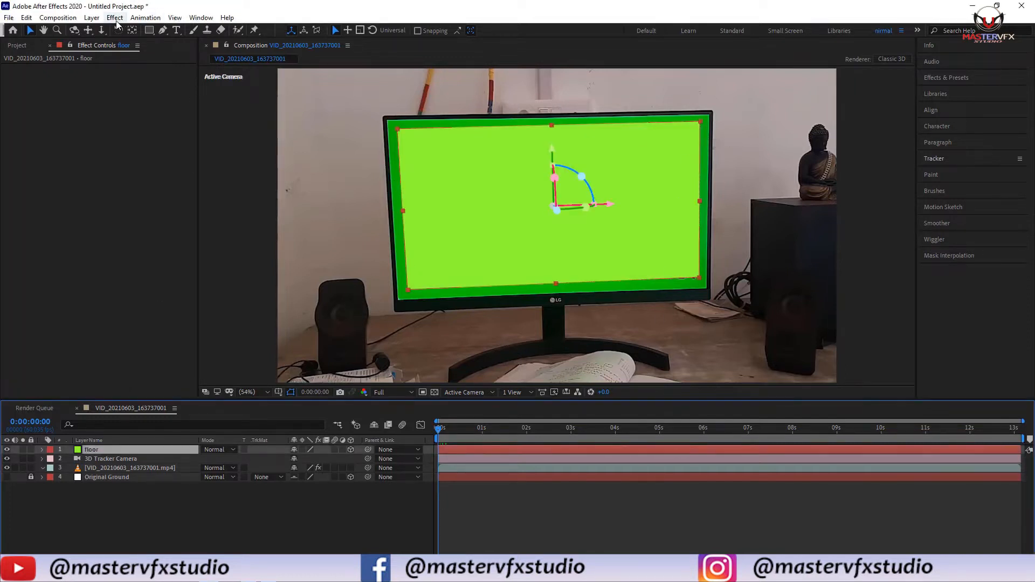
click(92, 20)
click(101, 42)
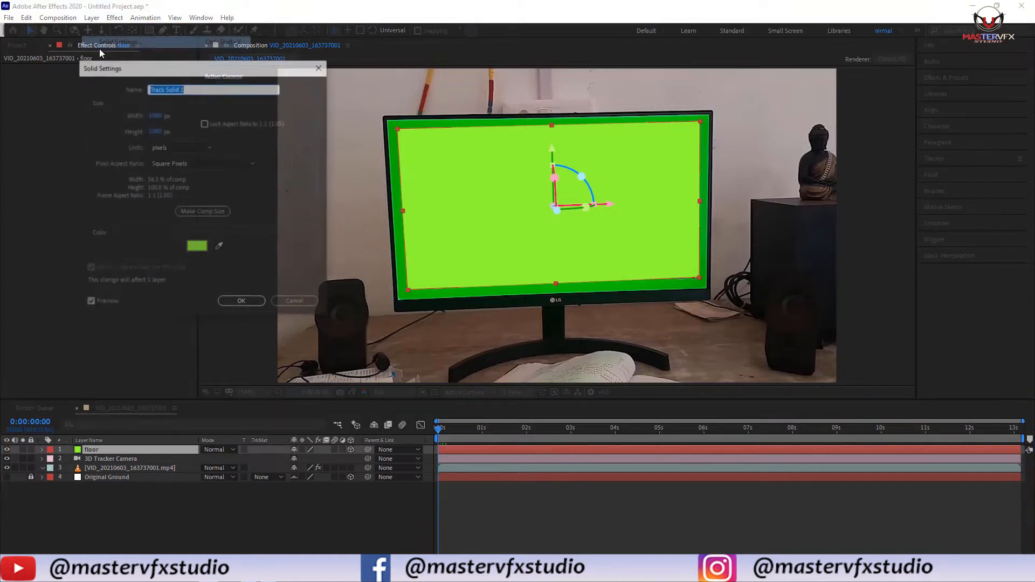
click(220, 247)
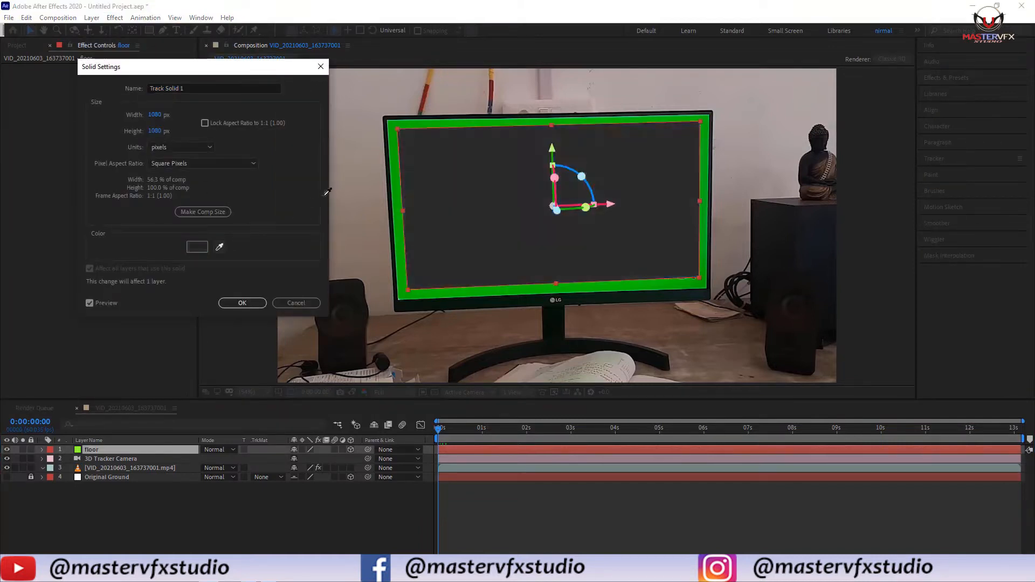
click(397, 140)
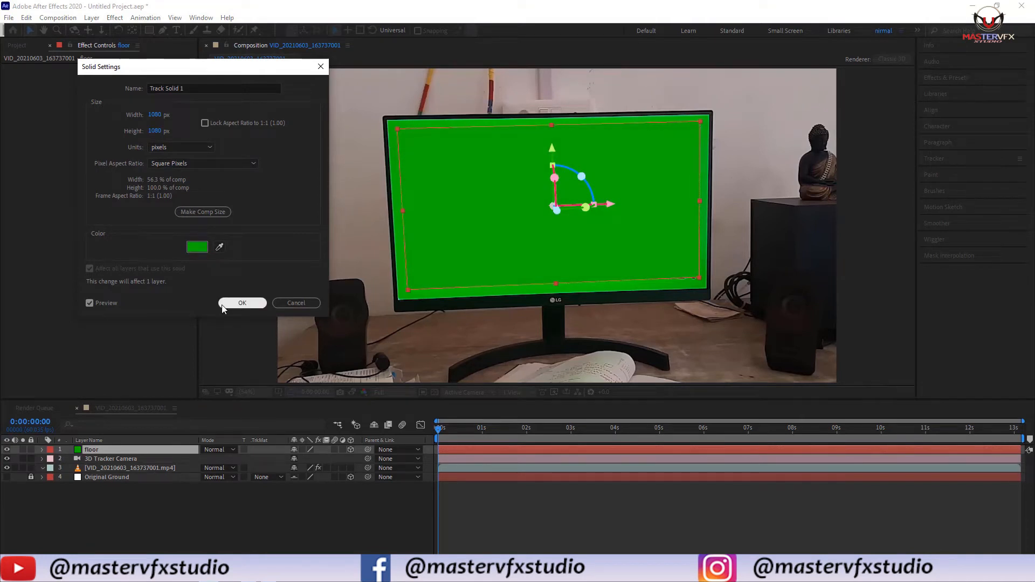
click(222, 305)
At 0:00:05:57, extend the floor solid slightly in height and nudge it vertically to cover the remaining lower marker
drag(451, 428, 703, 442)
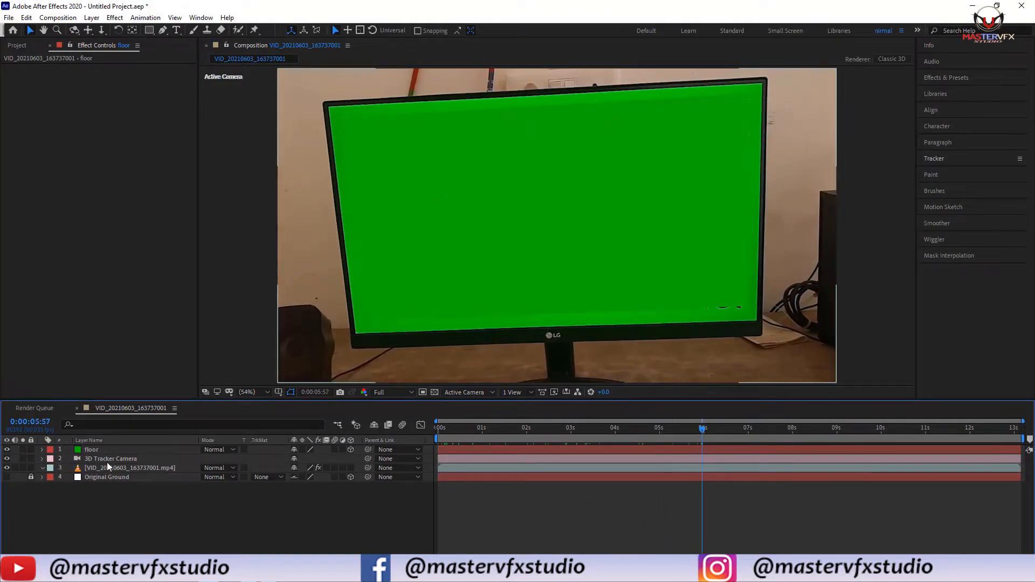
click(111, 449)
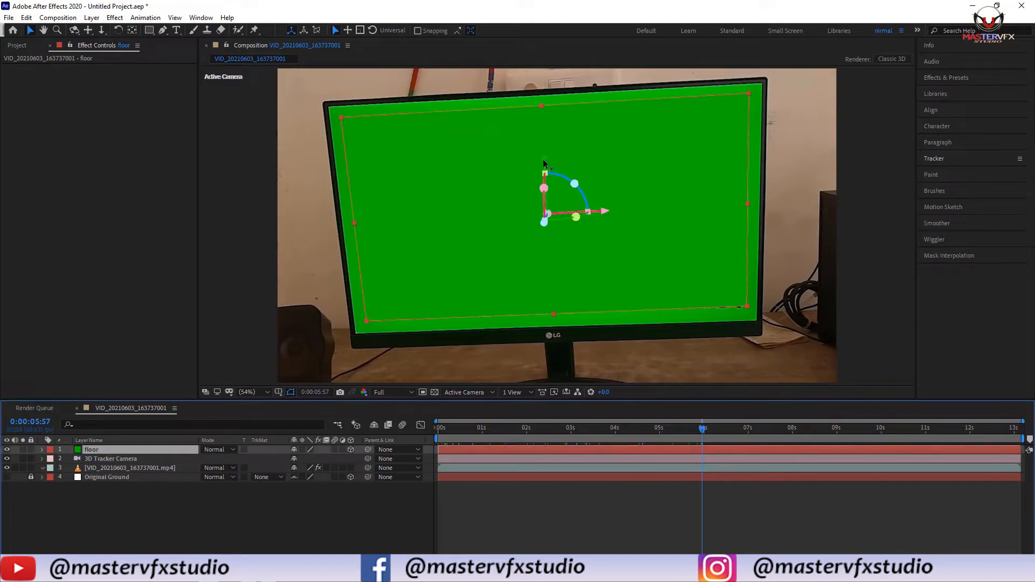
drag(543, 160, 543, 158)
drag(555, 314, 554, 320)
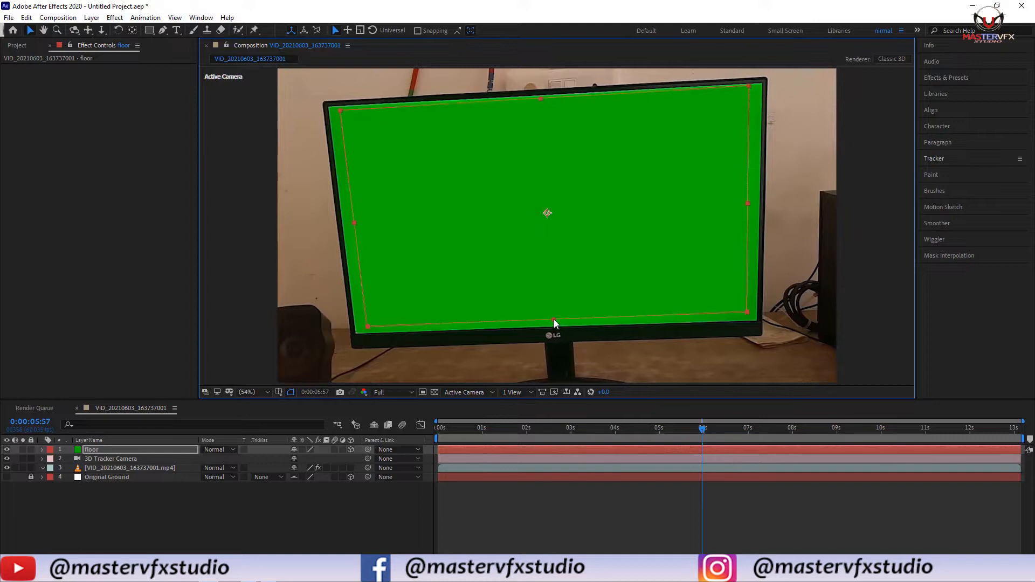
drag(542, 157, 544, 161)
click(701, 501)
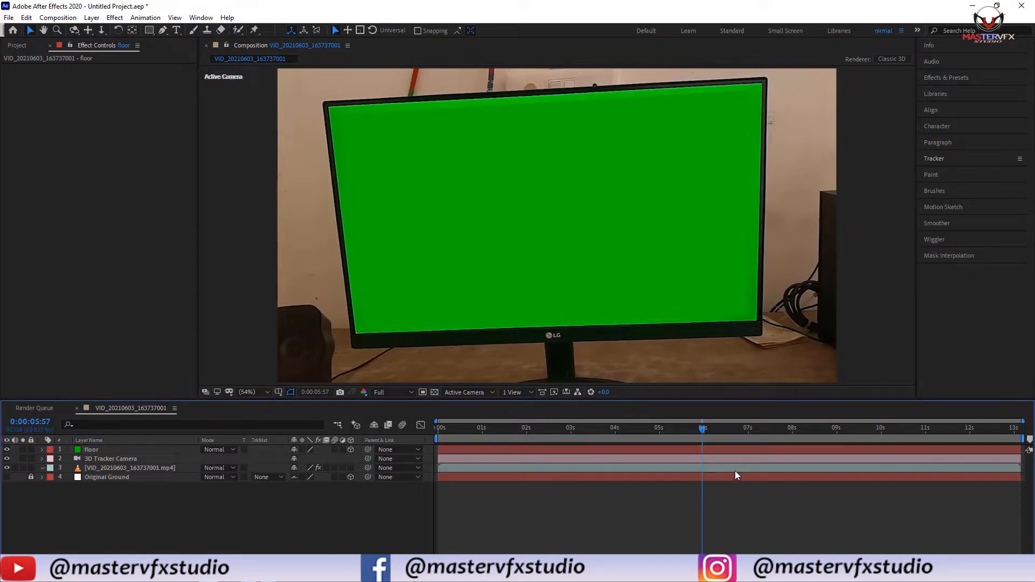
drag(697, 435, 1028, 490)
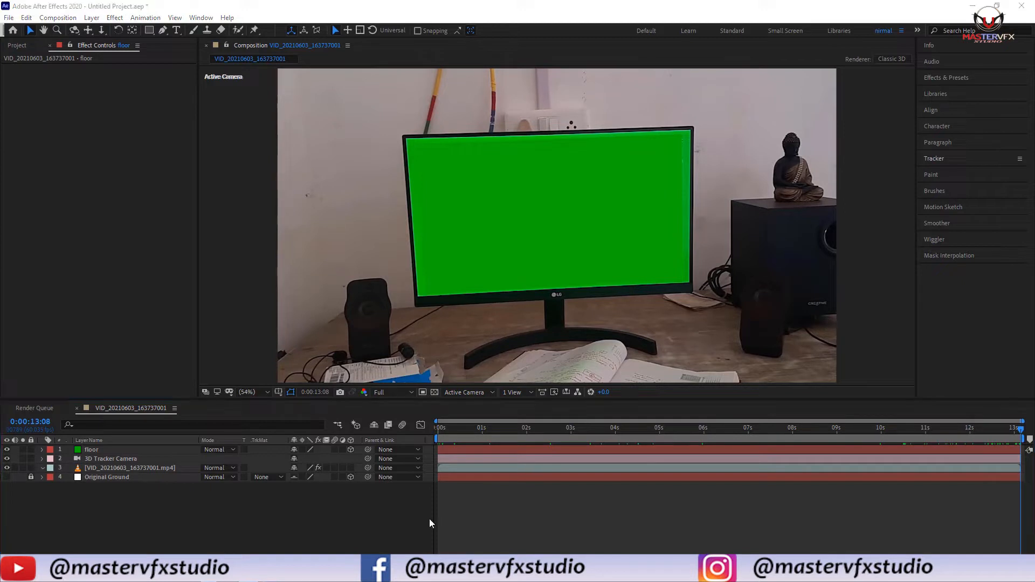
Duplicate the floor layer and select the 3D Tracker Camera layer
click(86, 452)
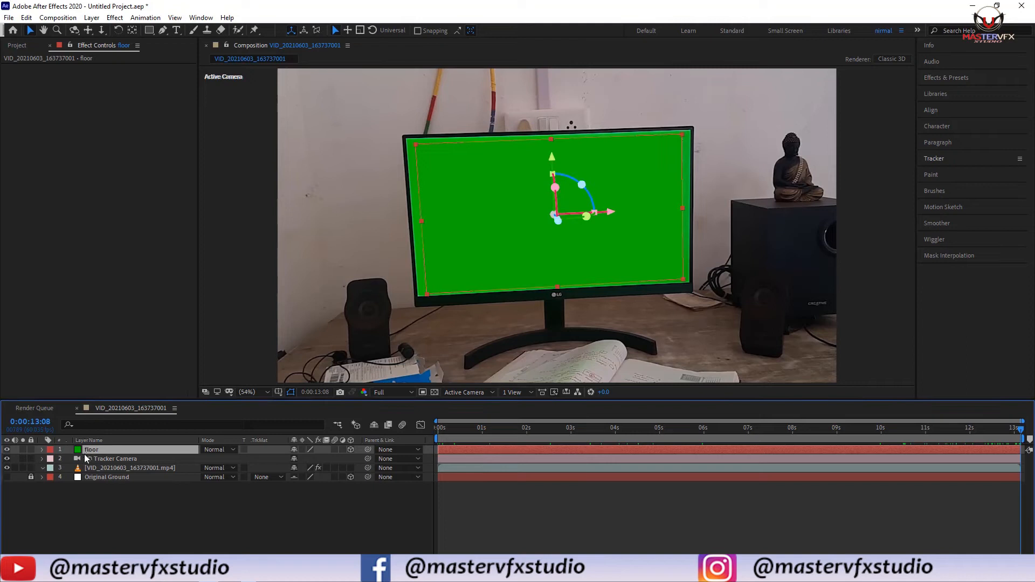
key(ctrl+d)
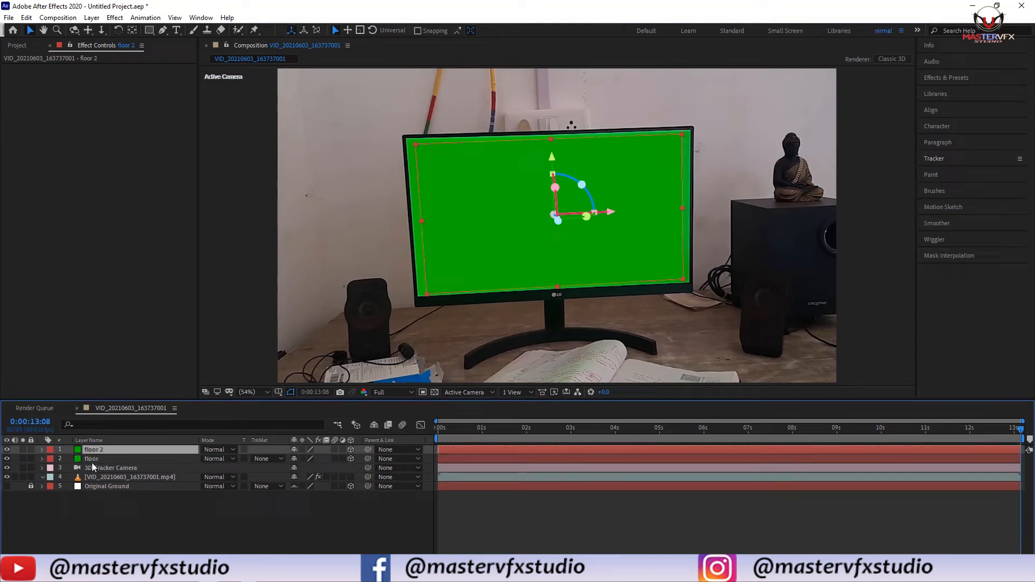
click(92, 468)
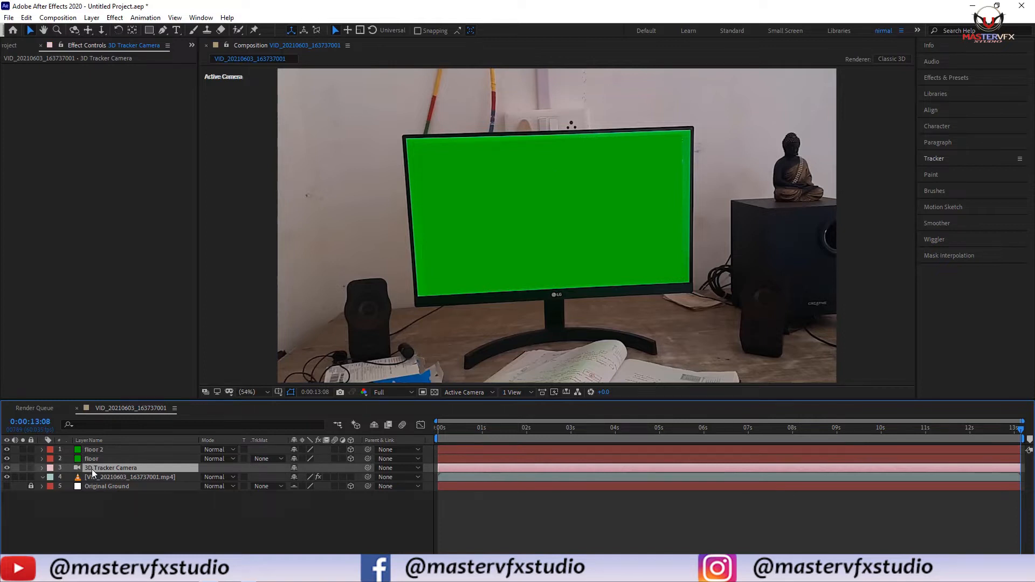
Duplicate the 3D Tracker Camera layer, and pre-compose the footage, the original tracker camera and the original floor layer as "video"
key(ctrl+d)
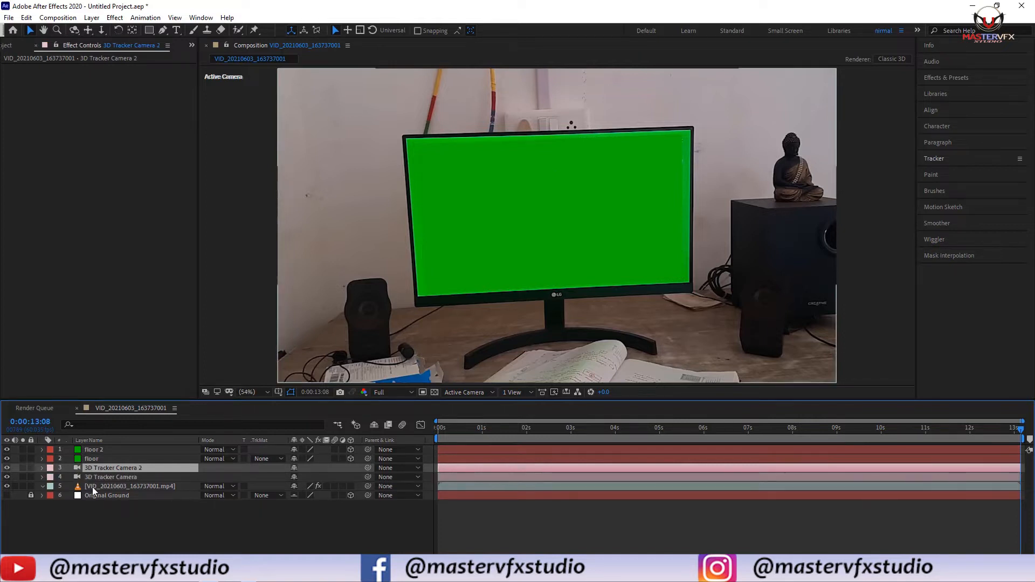
click(86, 486)
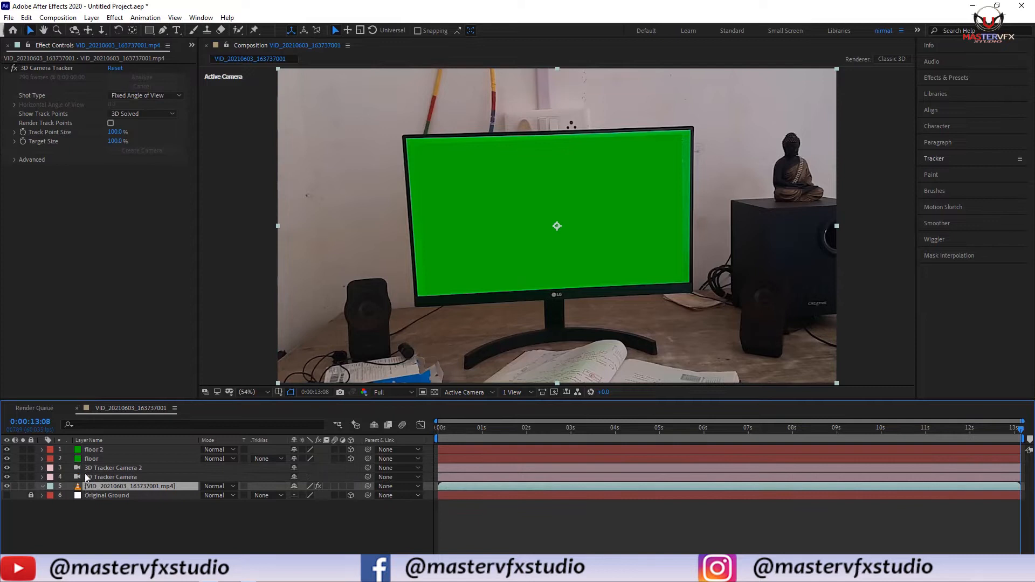
ctrl+click(85, 478)
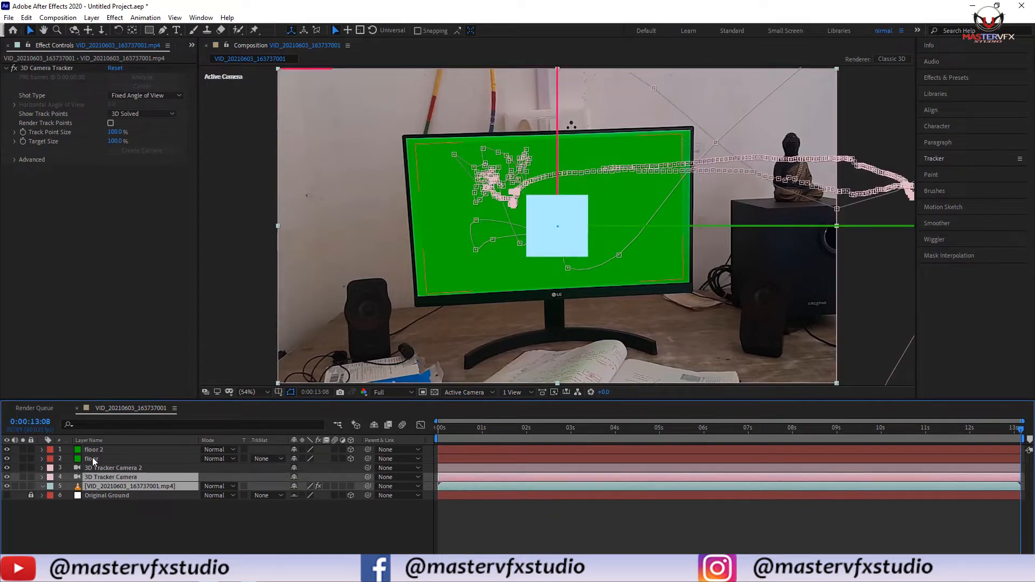
ctrl+click(92, 459)
right_click(93, 459)
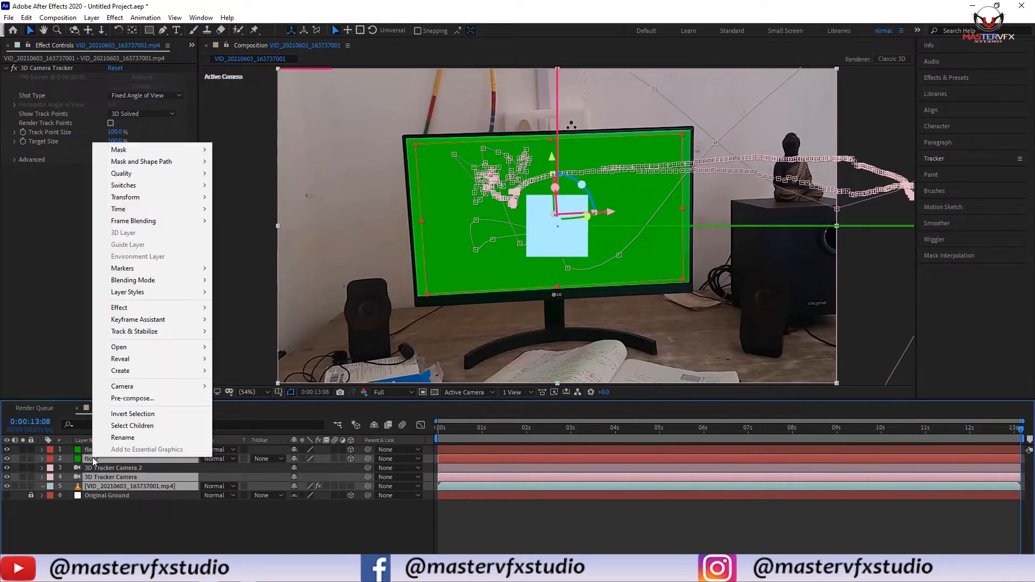
click(124, 399)
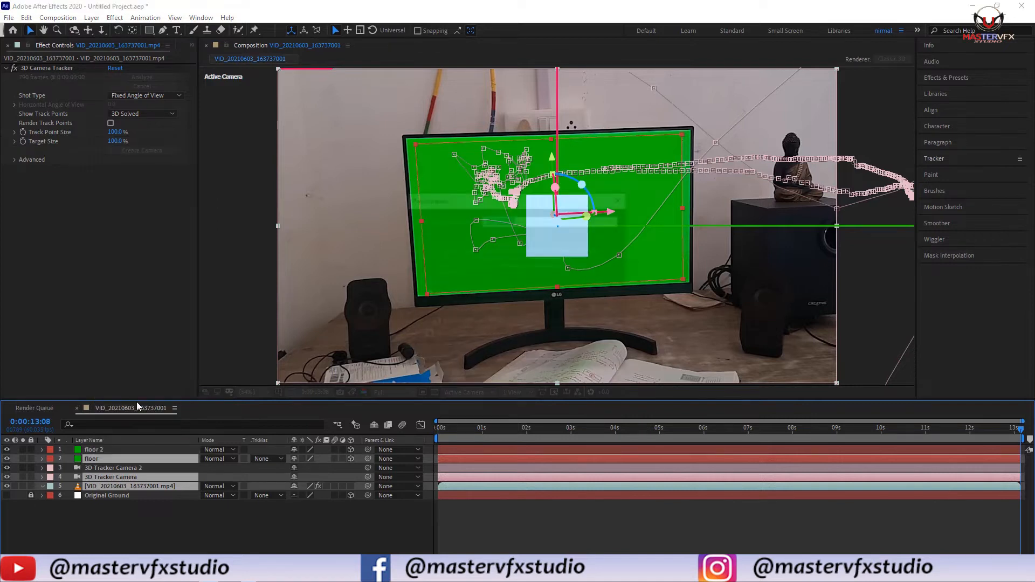
key(BackSpace)
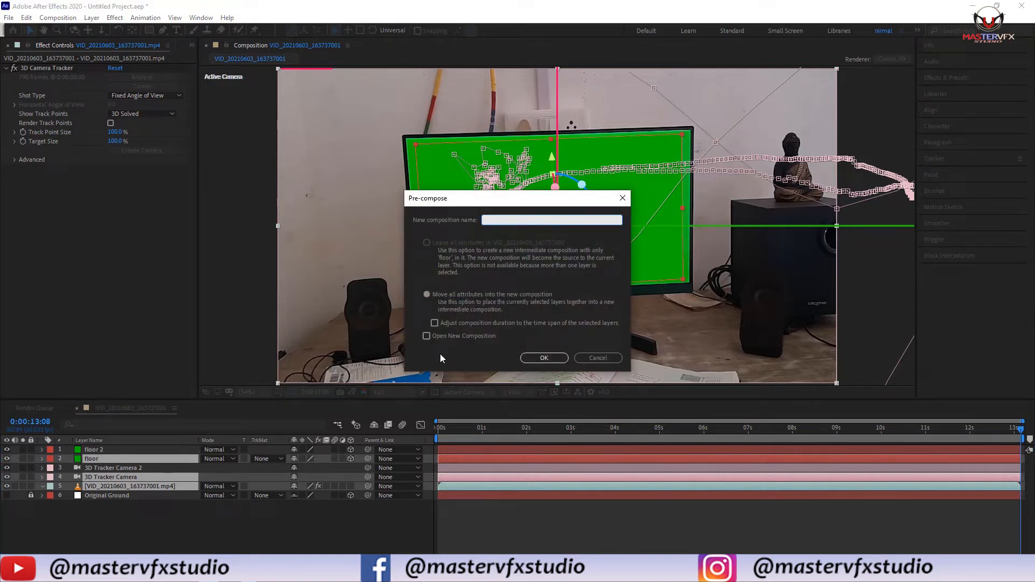
text(video)
key(Return)
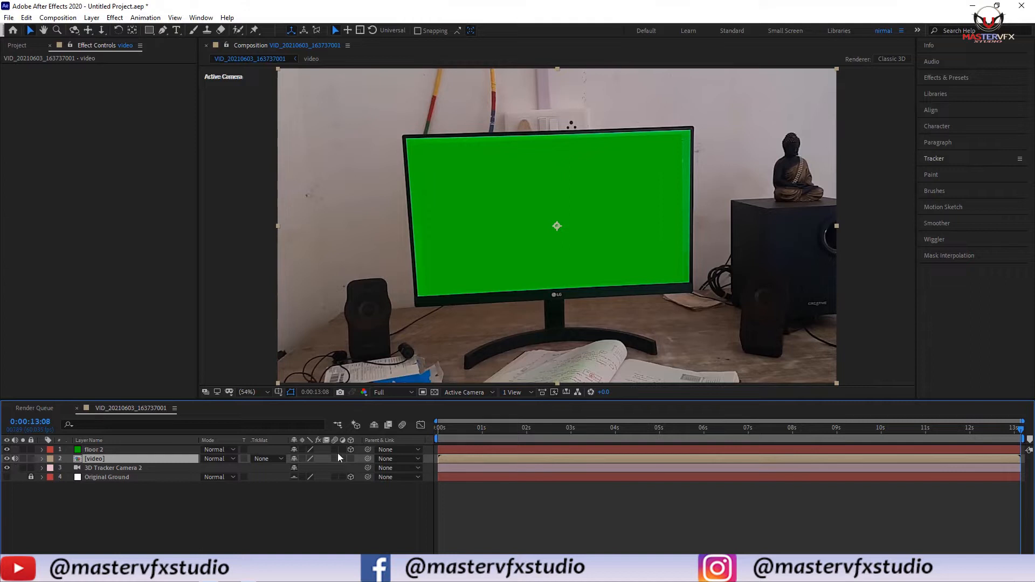
Hide the floor 2 layer, and select the video pre-comp with the playhead at 0:00:01:31
click(92, 452)
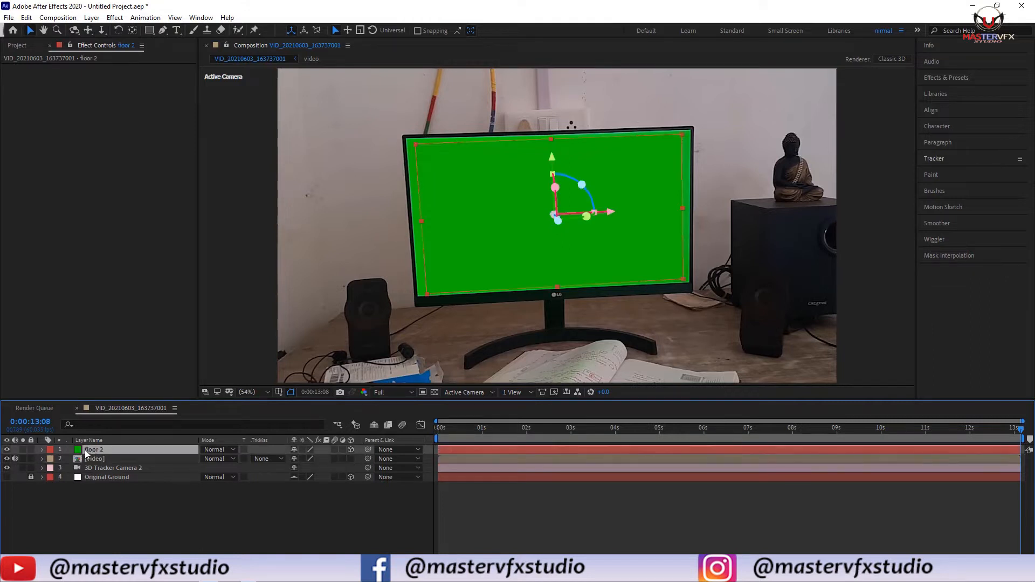
click(6, 450)
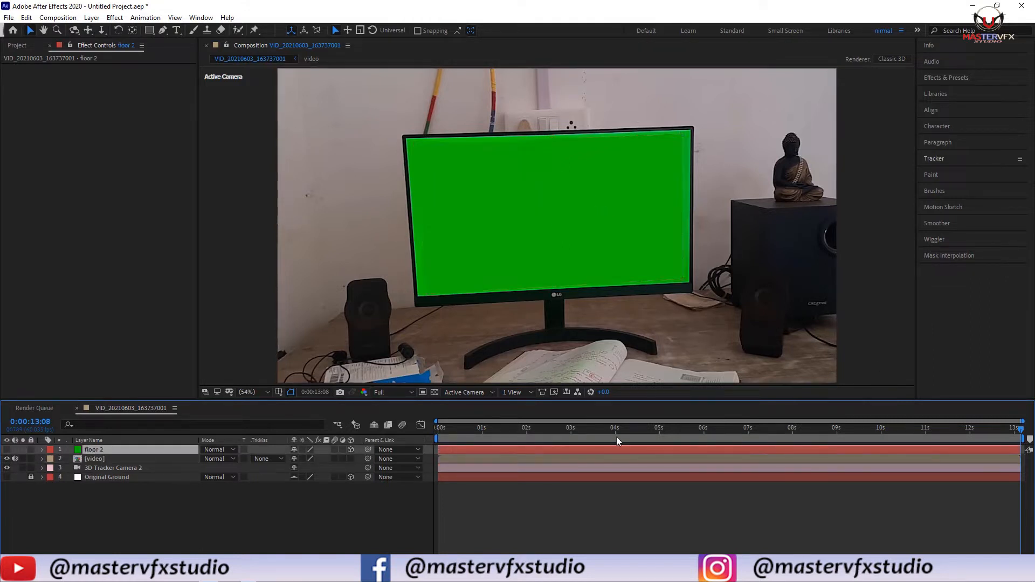
click(102, 458)
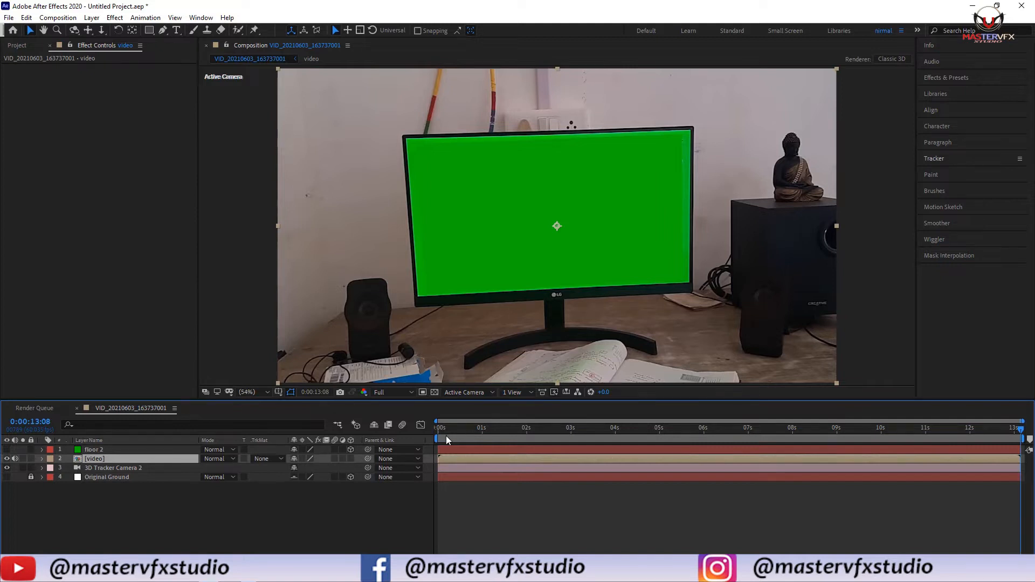
drag(446, 436, 506, 428)
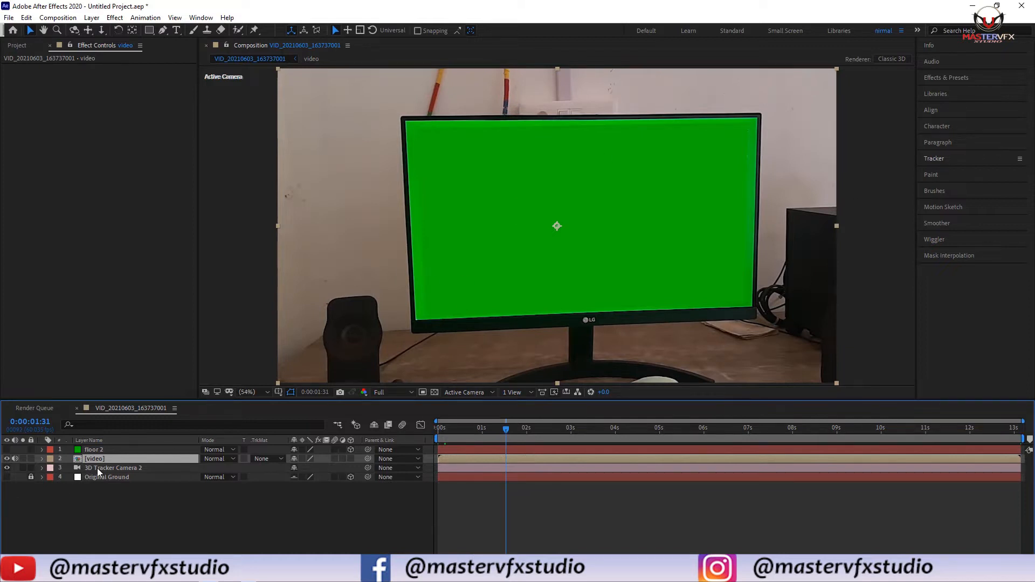
Apply Keylight (1.2) to the video layer and sample the monitor's green as the Screen Colour
key(ctrl+space)
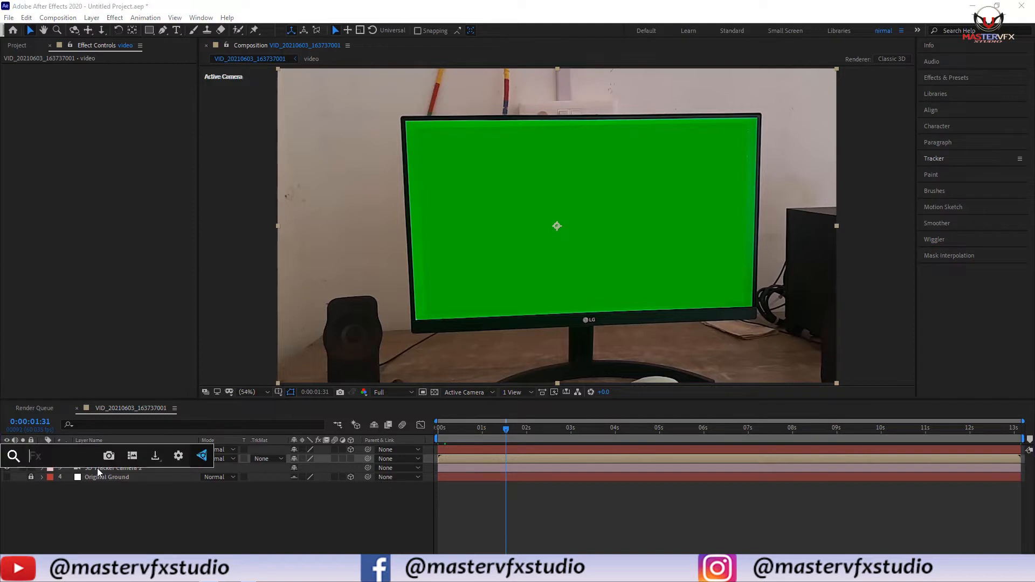
text(kwy)
key(BackSpace)
key(BackSpace)
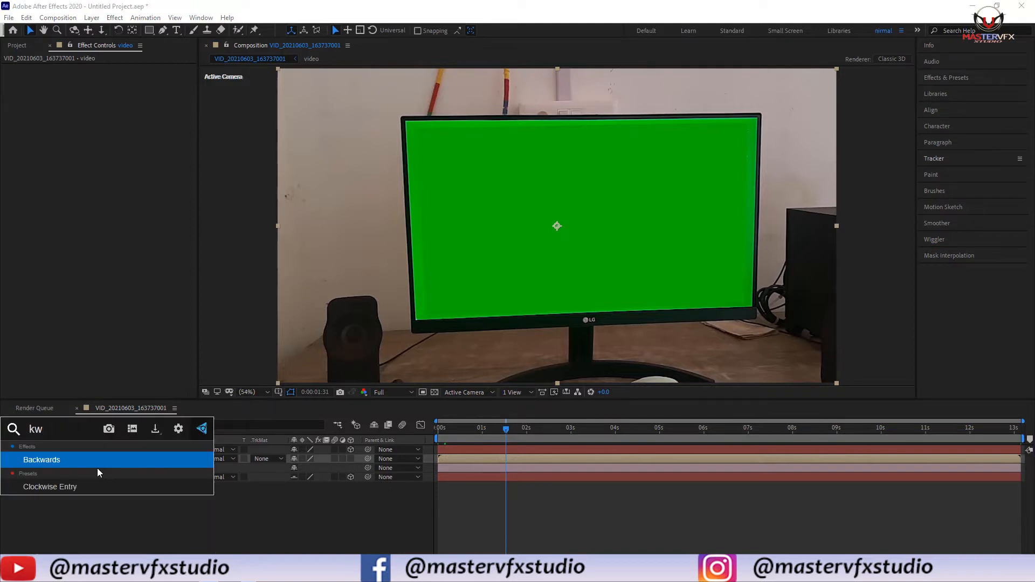
text(ey)
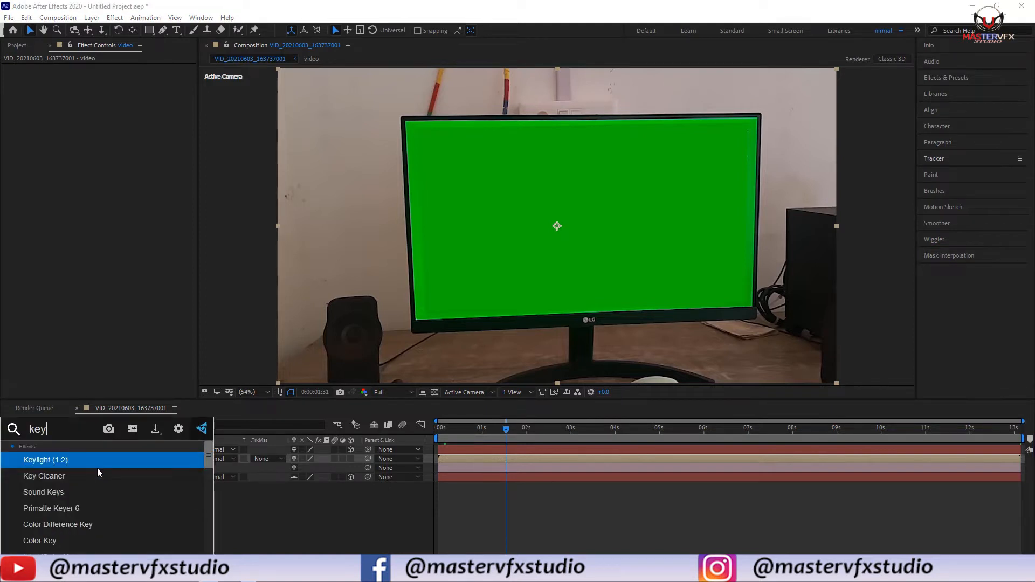
key(Return)
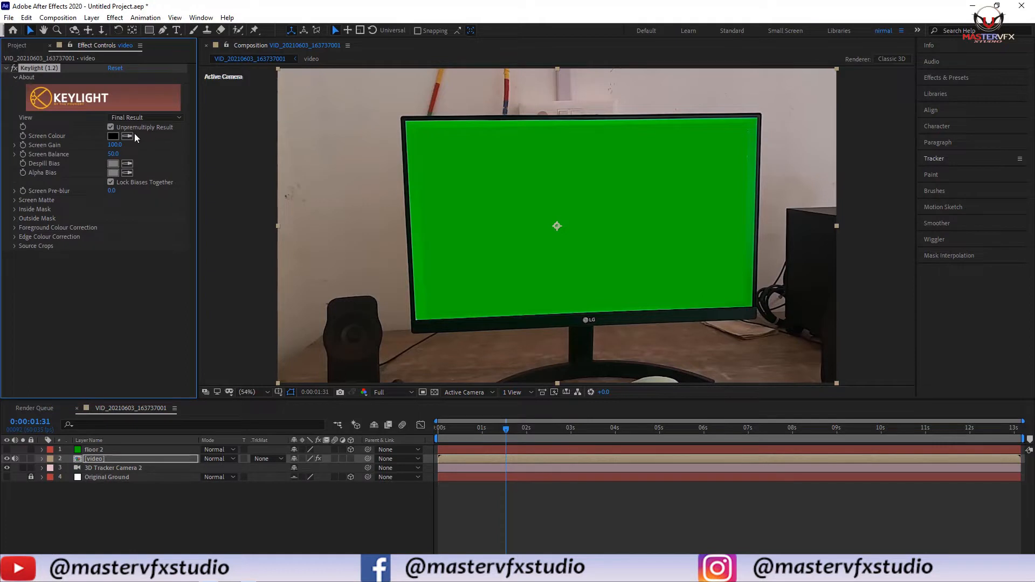
click(128, 137)
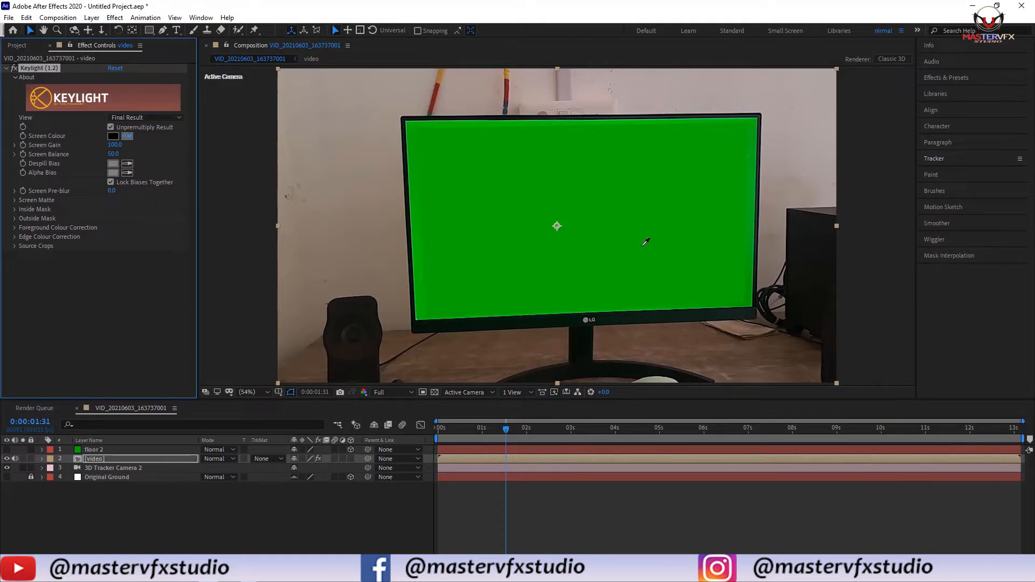
click(475, 148)
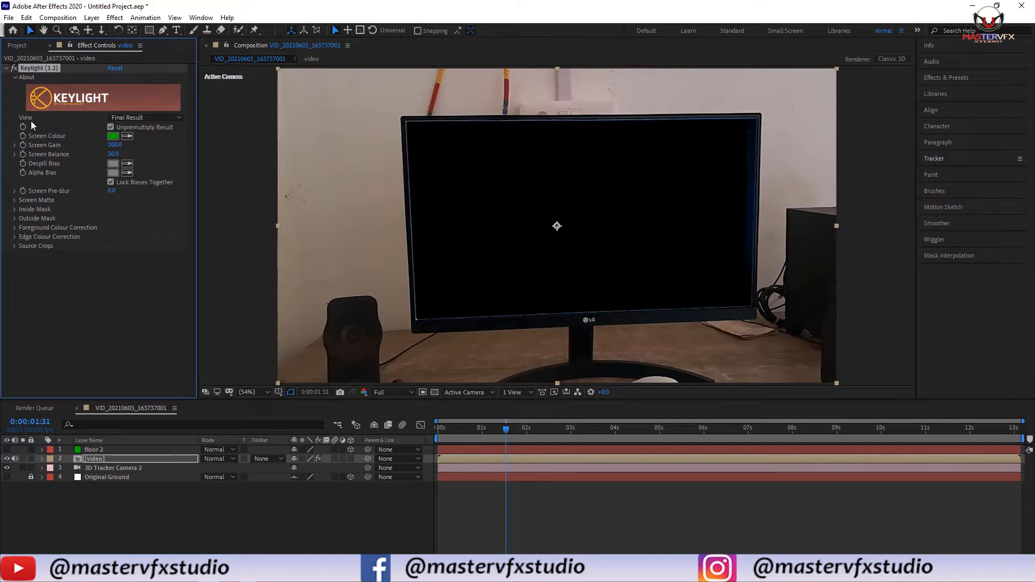
Using Keylight's Screen Matte view, set Clip Black to 54 and Clip White to 69, and return the view to Final Result
click(145, 116)
click(142, 239)
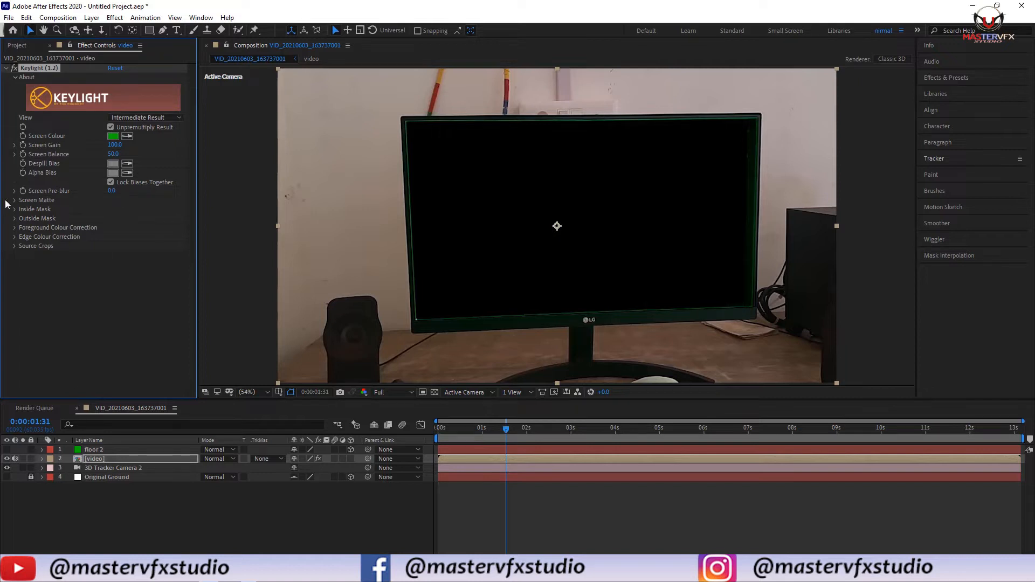
click(128, 119)
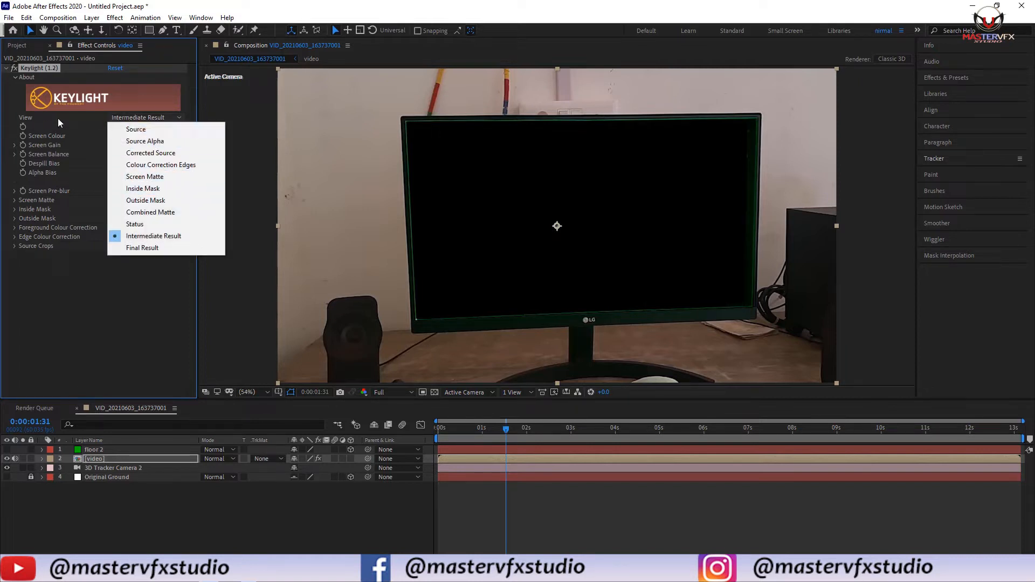
click(158, 181)
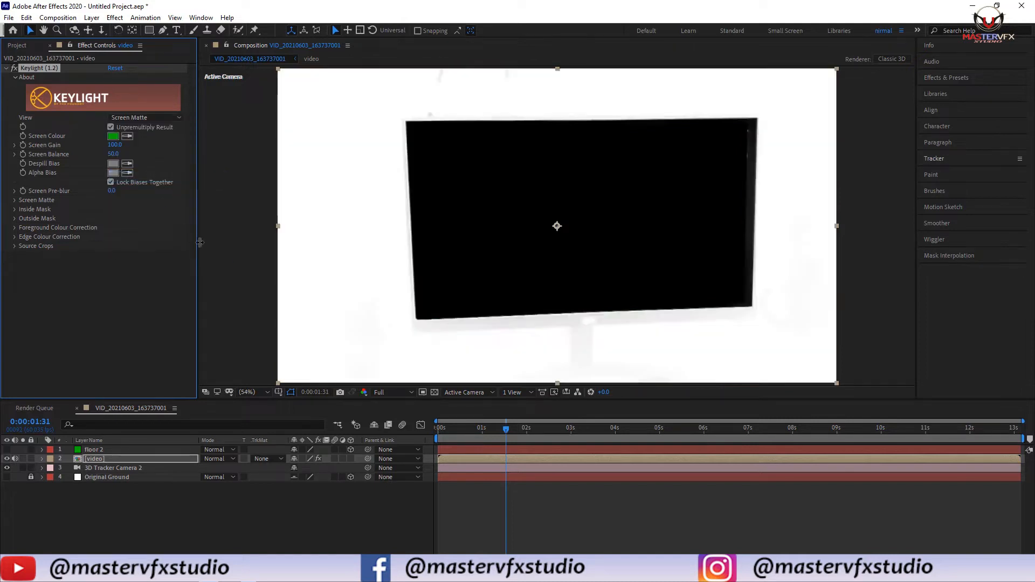
click(15, 201)
drag(111, 209, 139, 211)
key(ctrl+z)
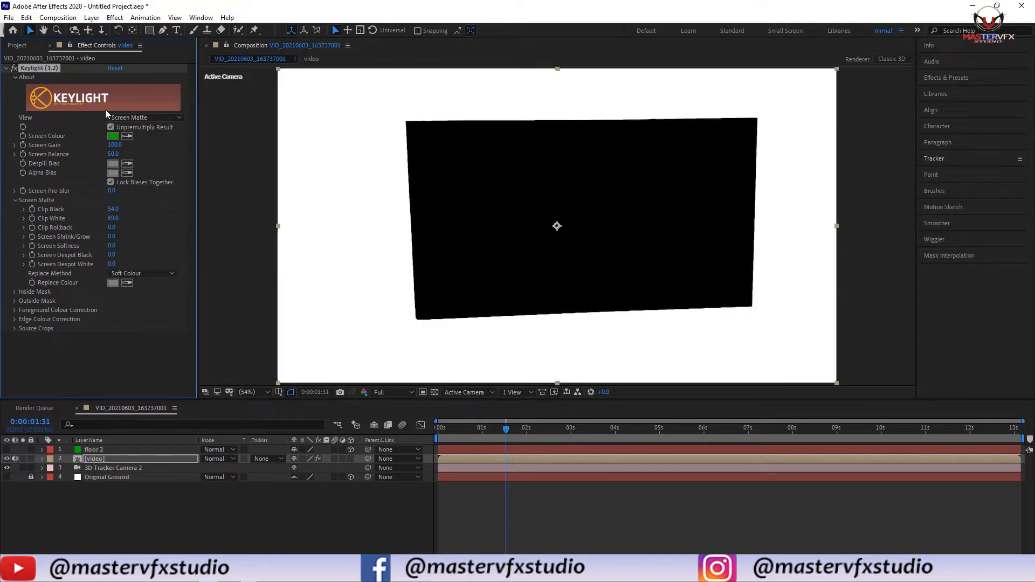
click(127, 118)
click(139, 246)
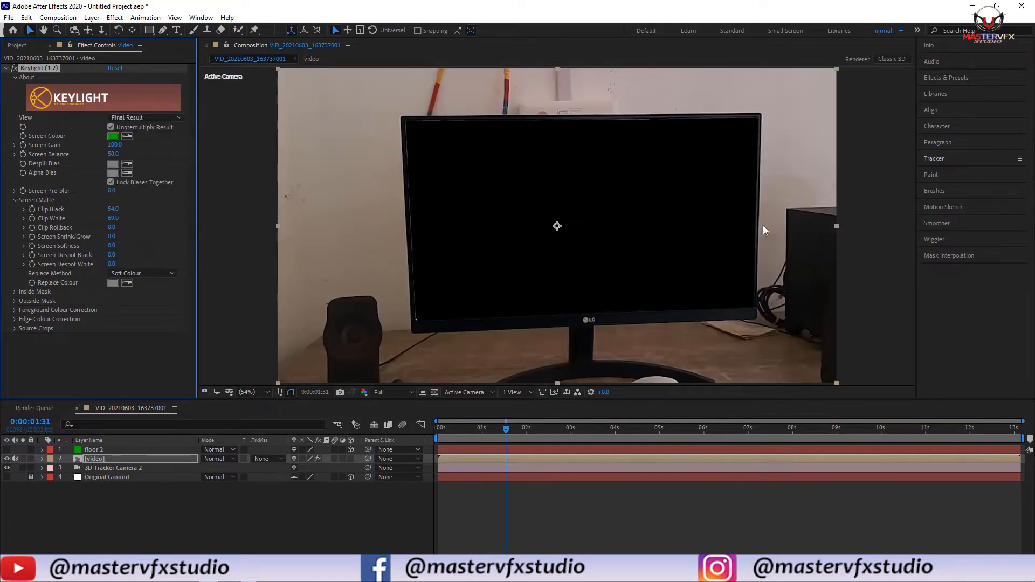
At 0:00:05:03, set Keylight's Screen Balance to 0
drag(455, 438, 662, 443)
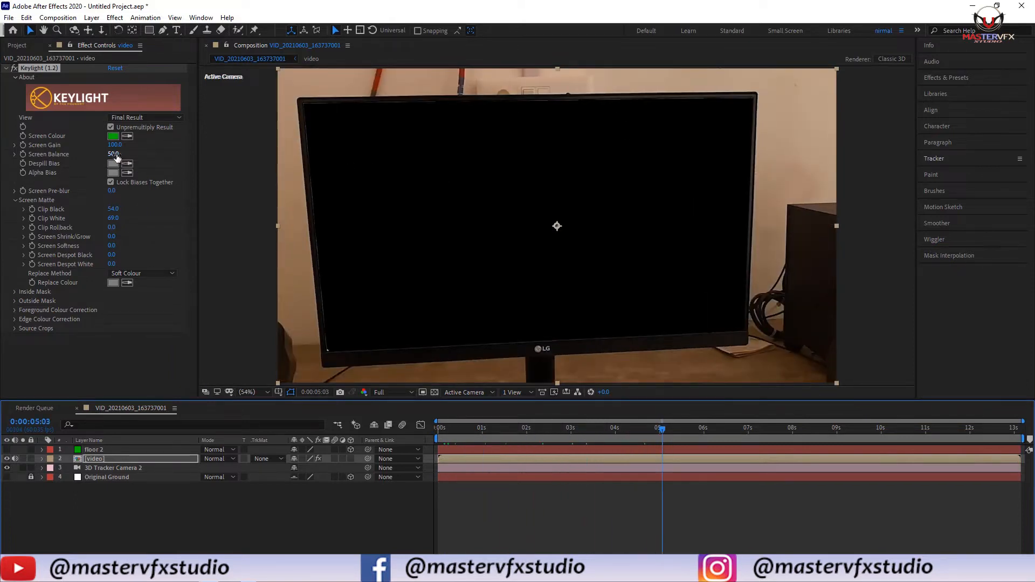
drag(114, 154, 77, 154)
drag(140, 157, 146, 159)
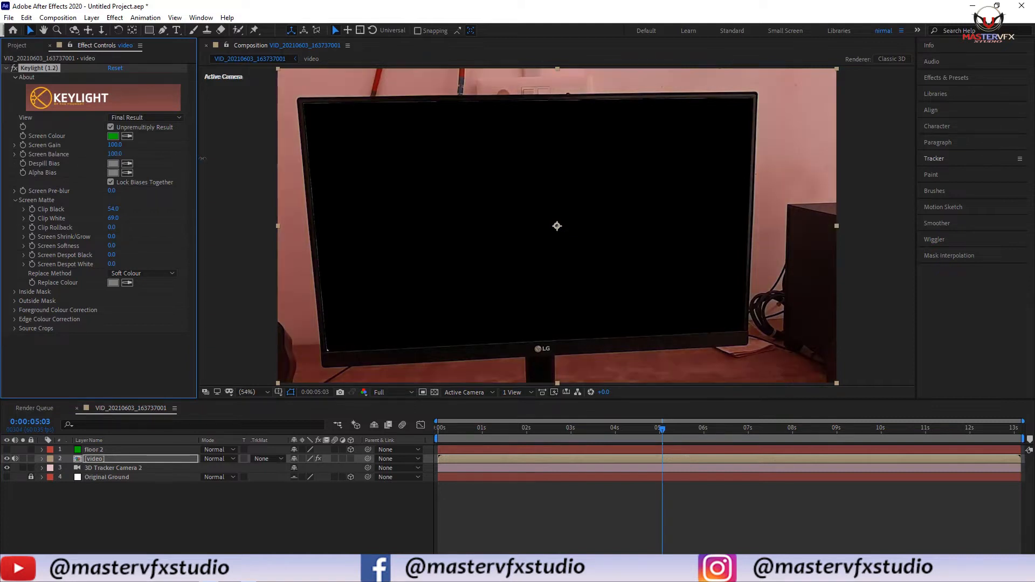
key(ctrl+z)
click(113, 155)
text(0)
key(Return)
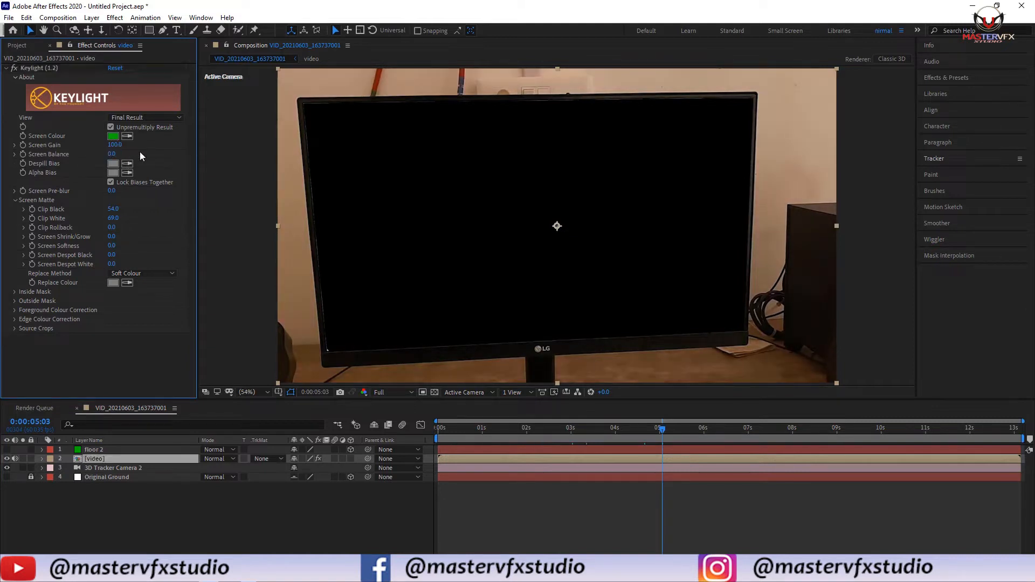
Adjust Keylight's Screen Gain while checking the key at 0:00:11:25, settling on 90
drag(114, 146, 137, 144)
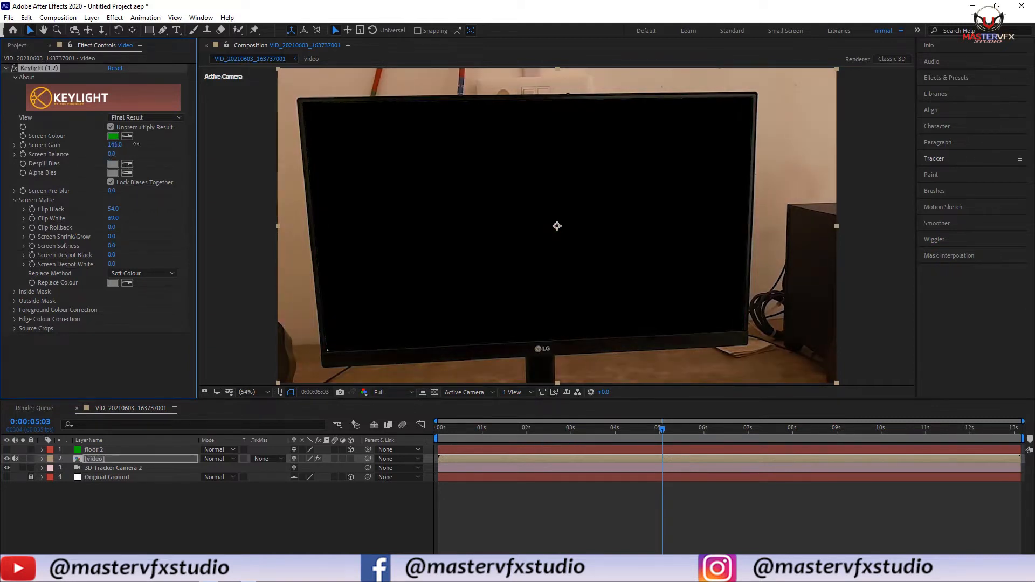
scroll(398, 168, down, 1)
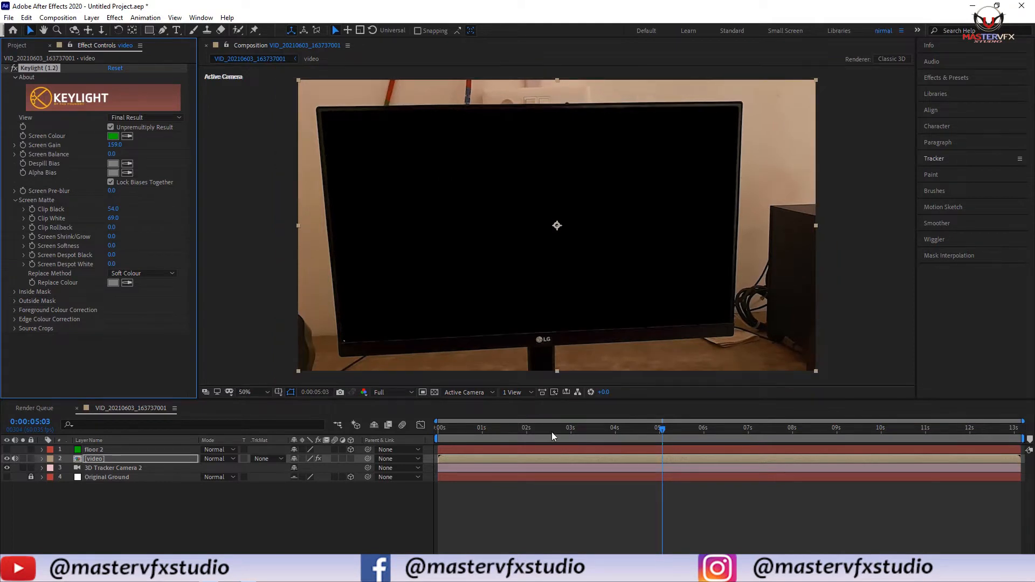
drag(552, 432, 944, 438)
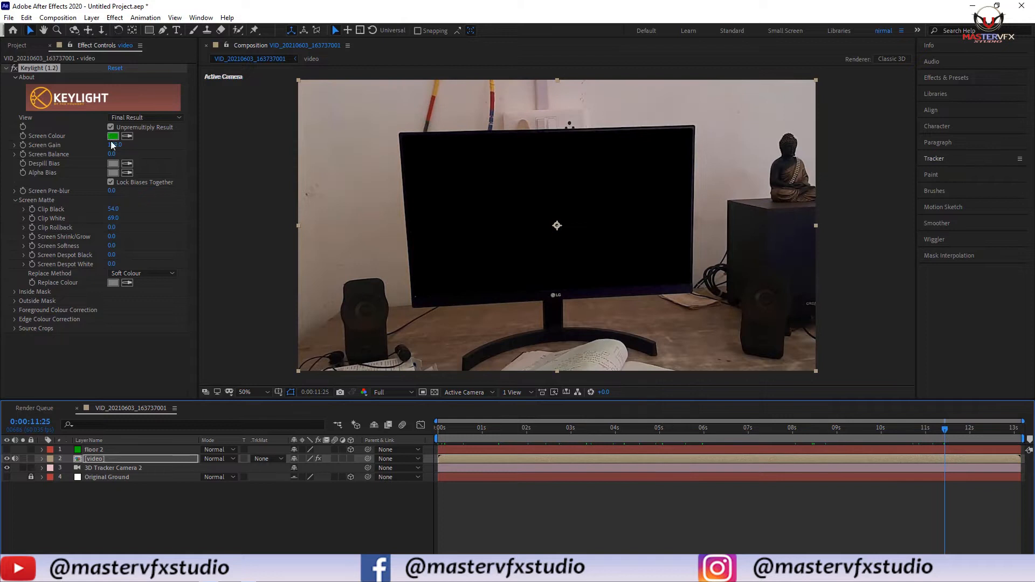
drag(113, 145, 86, 154)
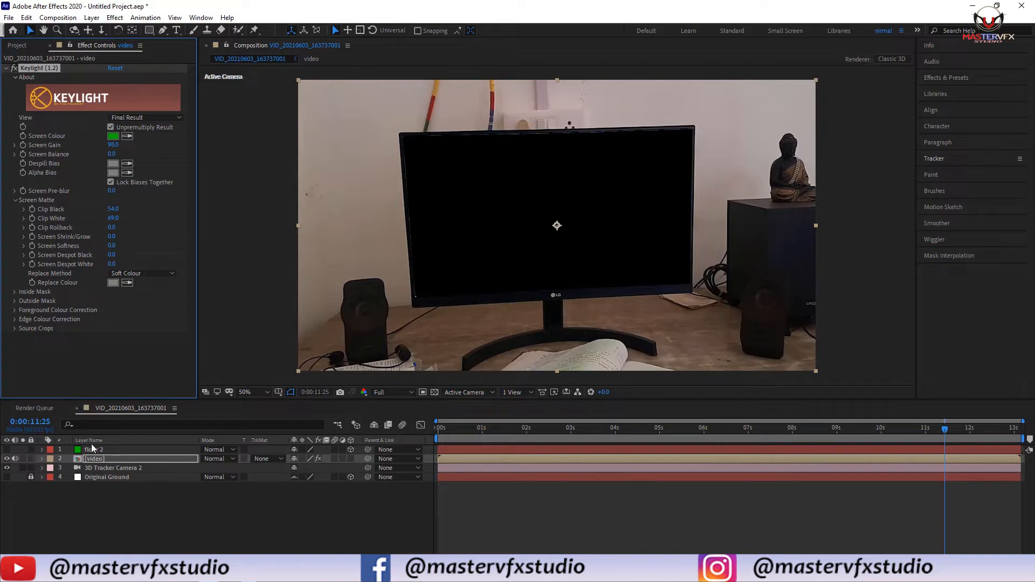
Apply Advanced Spill Suppressor to the video layer and set its Method to Ultra
click(86, 460)
key(ctrl+space)
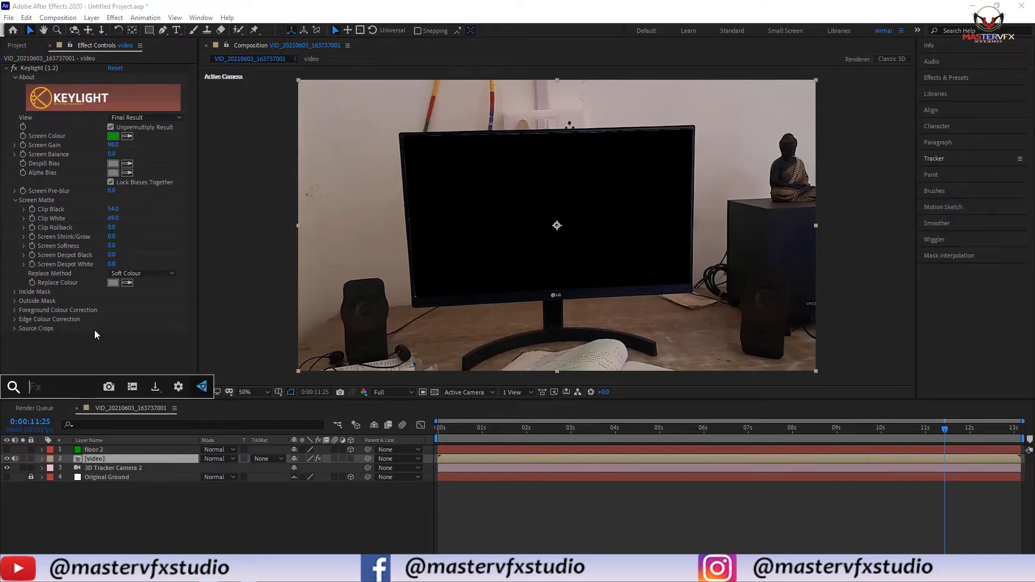
text(ad)
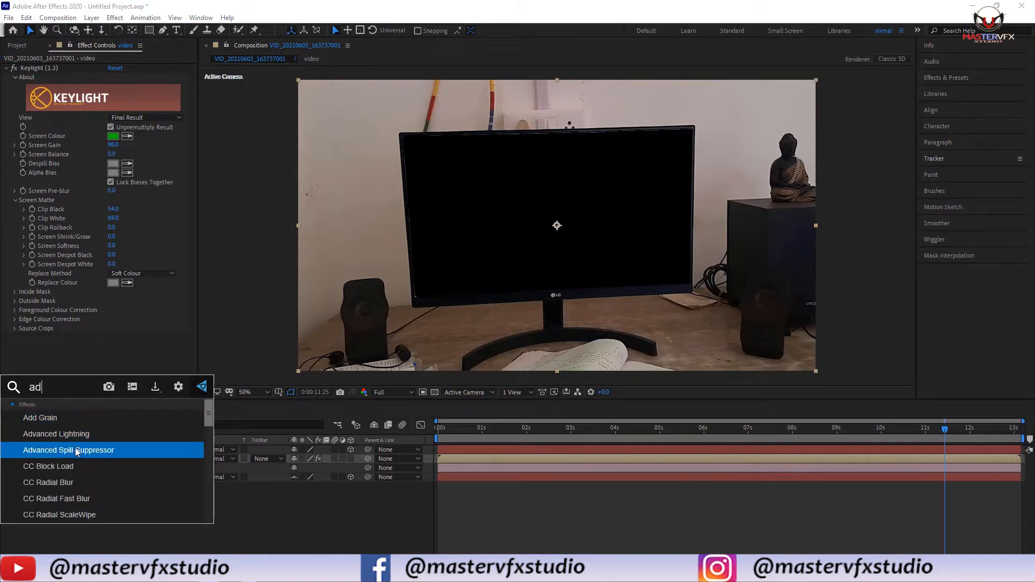
click(77, 451)
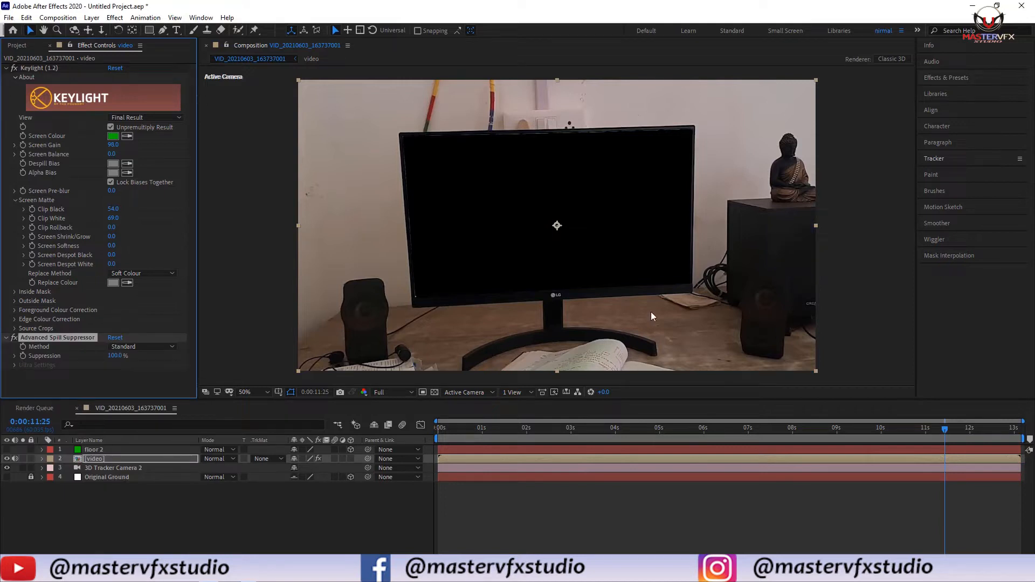
click(130, 348)
click(120, 371)
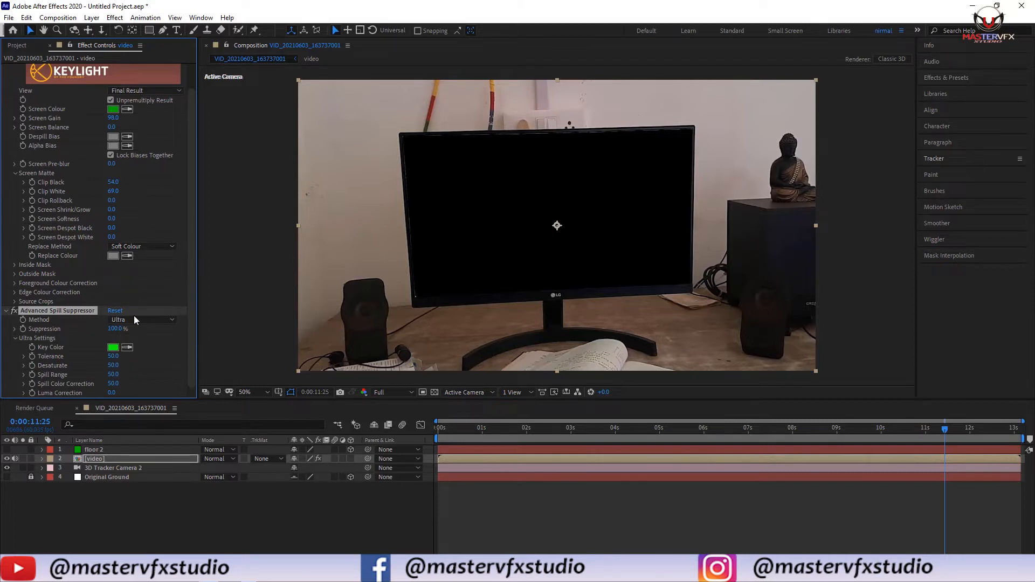
drag(113, 356, 78, 361)
key(ctrl+z)
drag(152, 366, 88, 383)
key(ctrl+z)
Collapse the Keylight and Advanced Spill Suppressor settings and show the transparency grid in the composition view
click(6, 311)
click(6, 68)
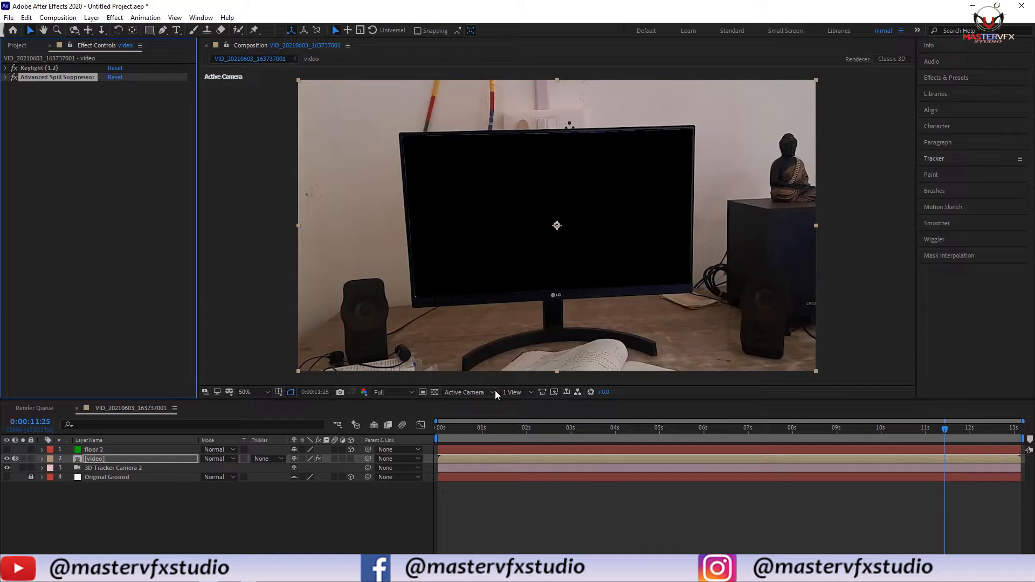
click(434, 392)
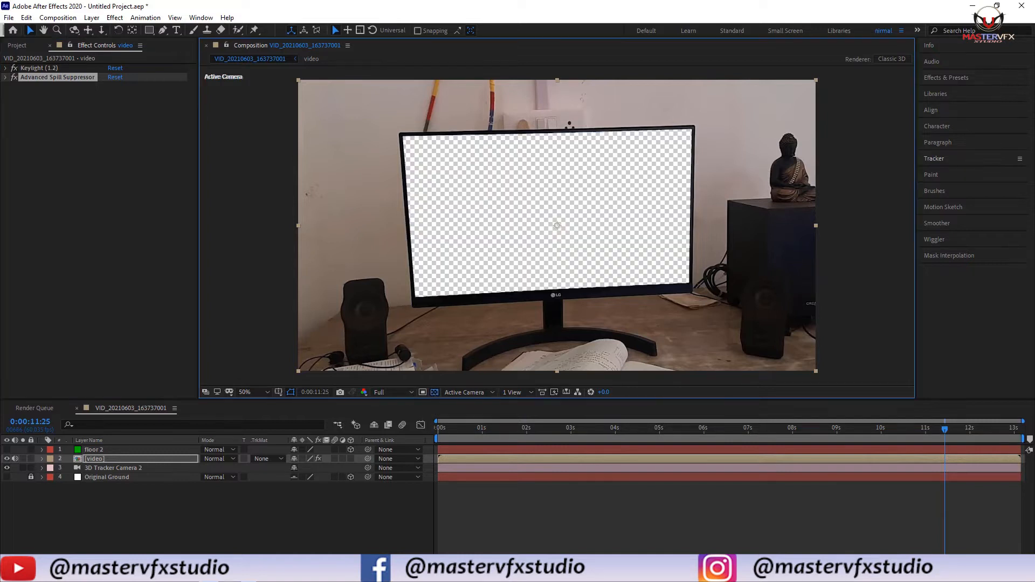
Play back the keyed footage from the start of the timeline to check the transparent monitor screen
drag(856, 427, 300, 456)
key(space)
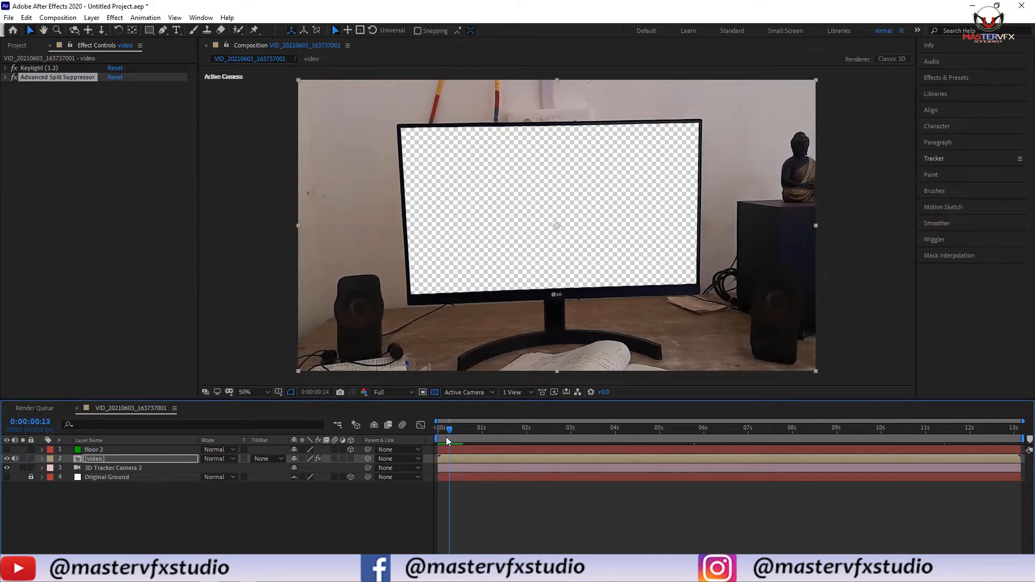
key(space)
key(space)
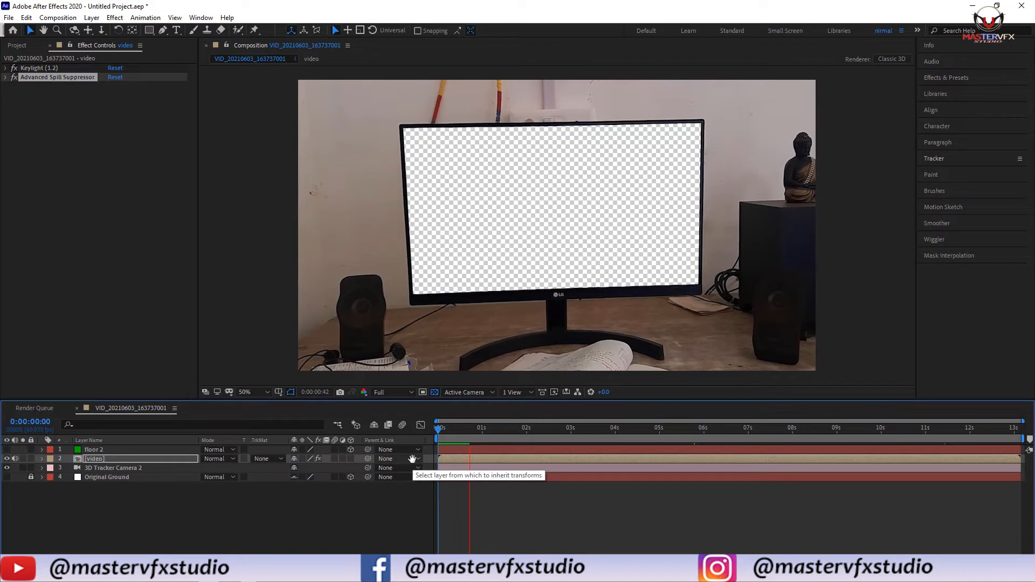
key(space)
Set Keylight's Screen Pre-blur and Screen Softness to 1.0 on the video layer and preview the key from the start
click(102, 461)
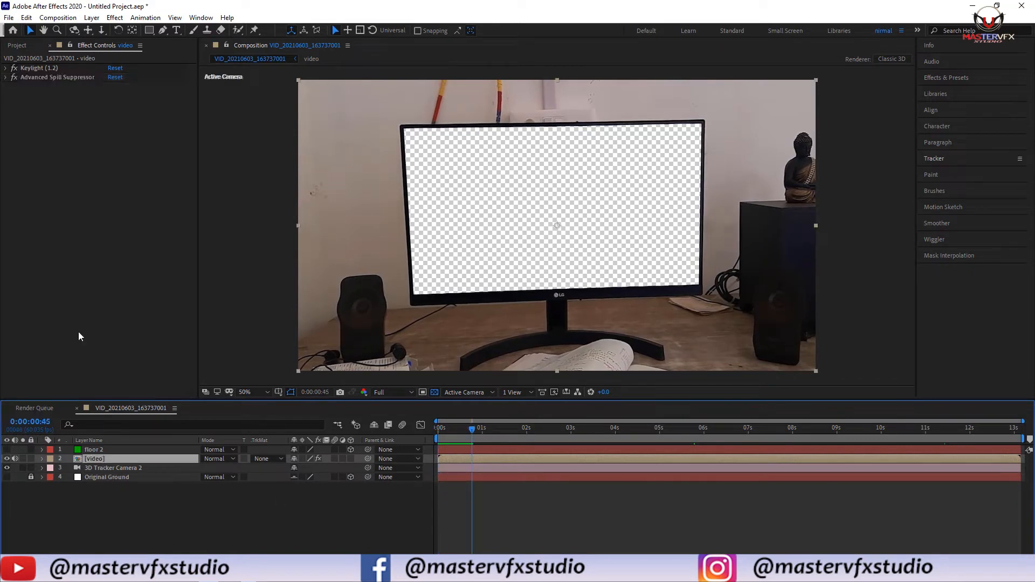
click(5, 68)
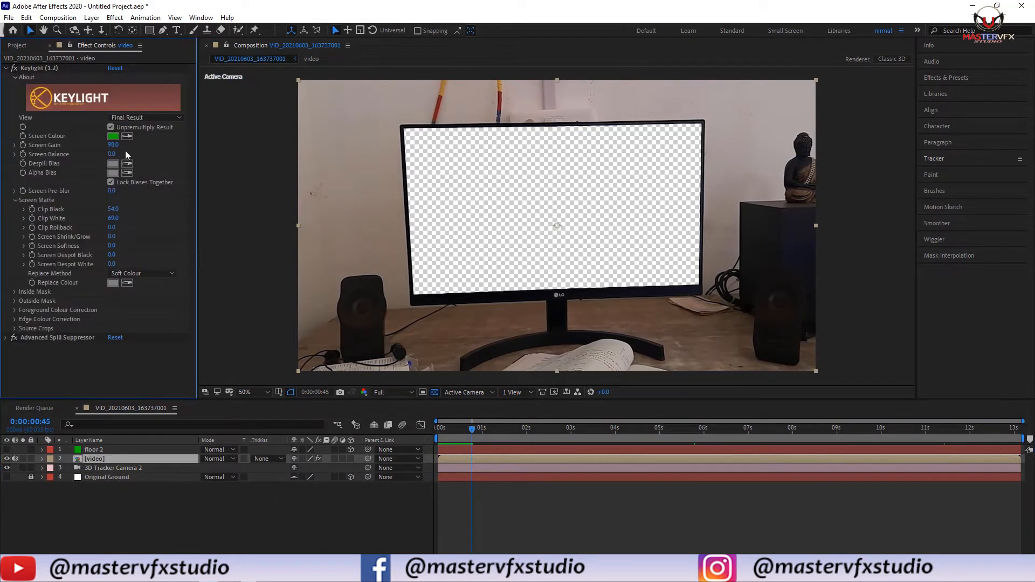
click(111, 191)
text(1)
key(Return)
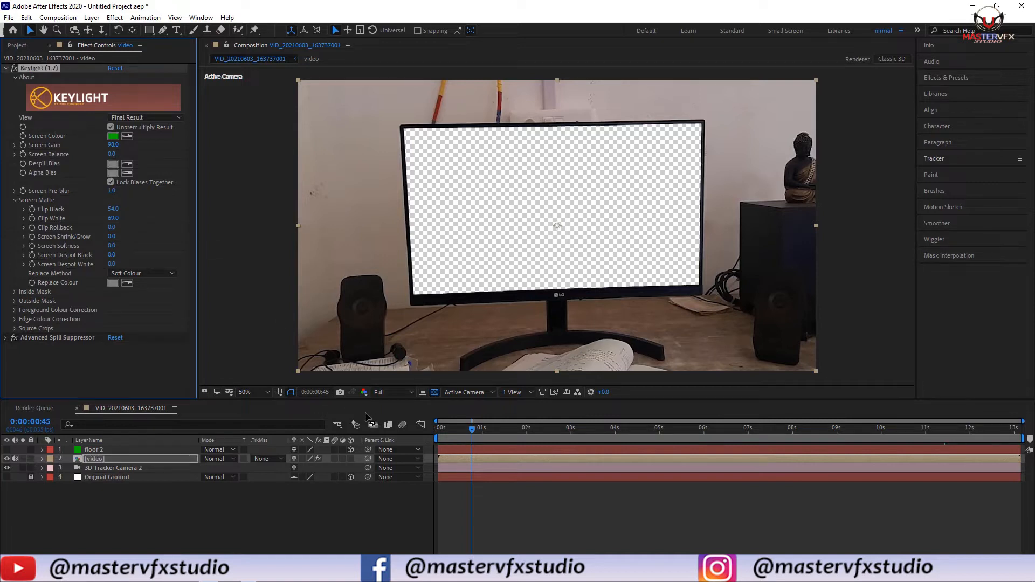
click(116, 246)
text(1)
key(Return)
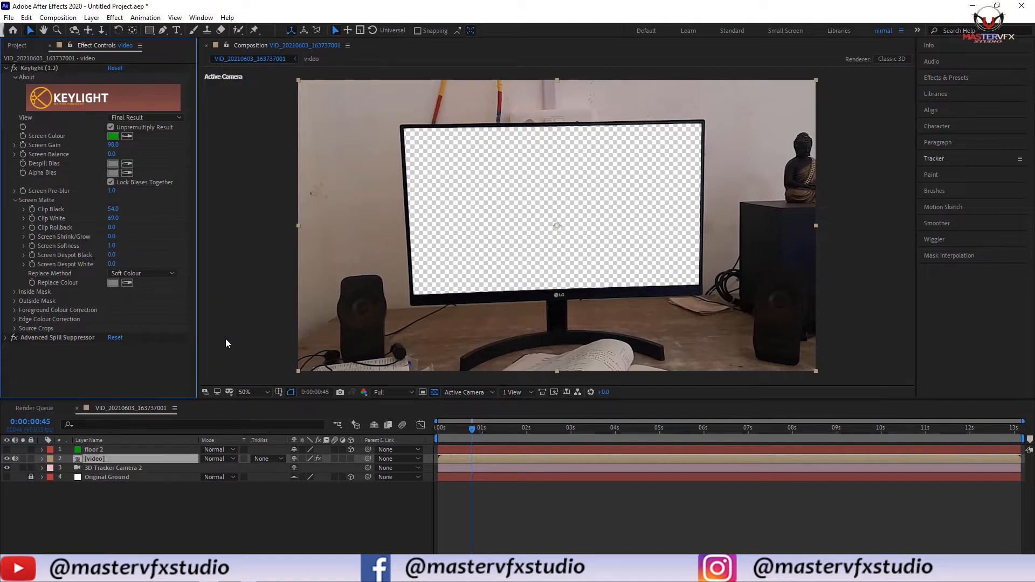
key(space)
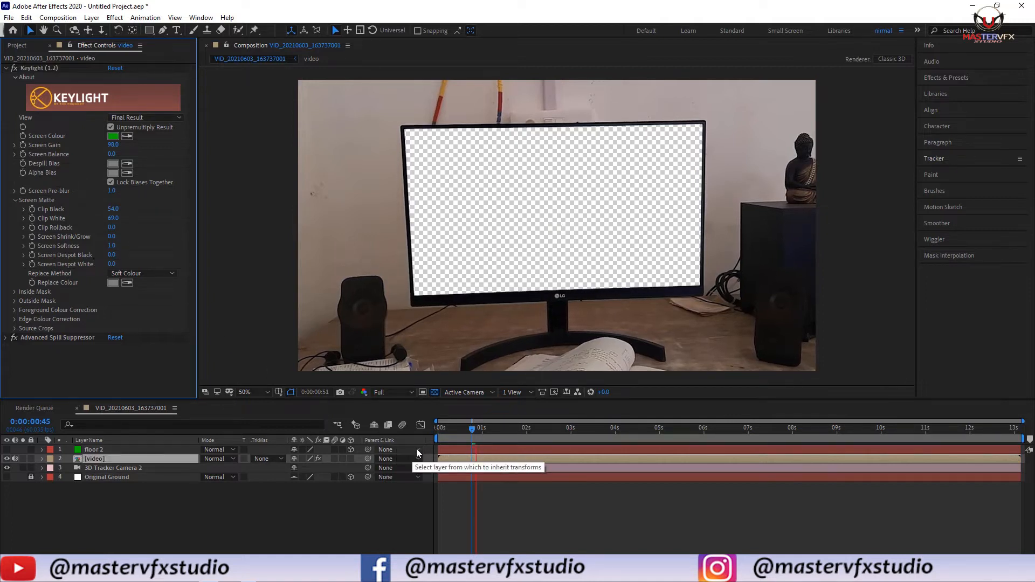
drag(472, 430, 409, 448)
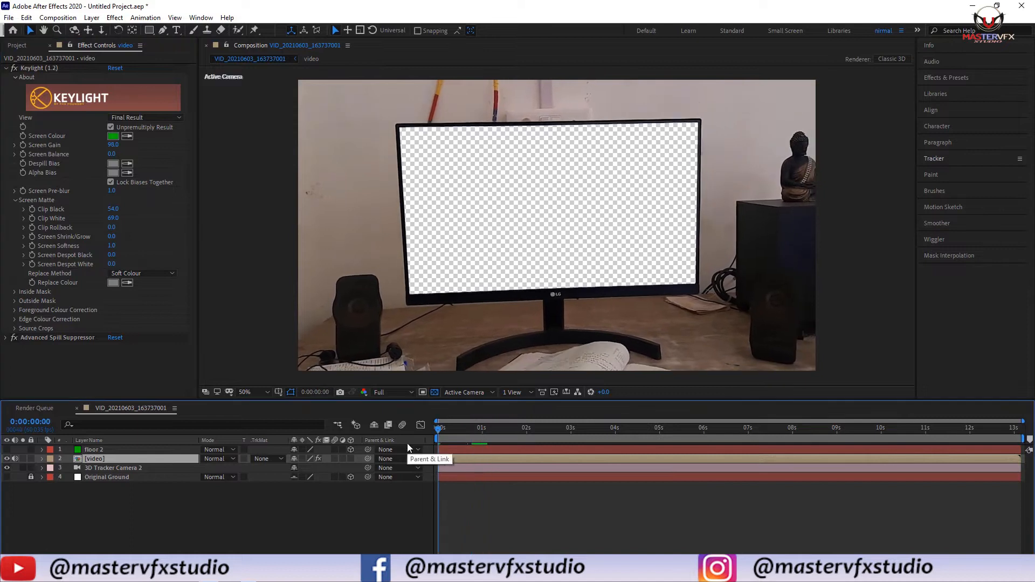
key(space)
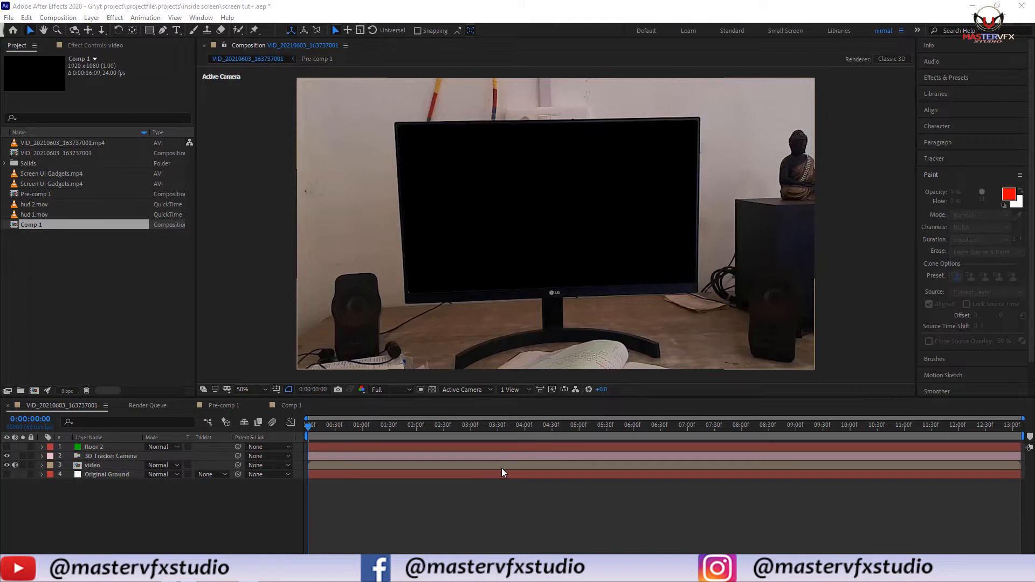
Create a comp-sized black solid named screen at the top of the main composition
click(406, 515)
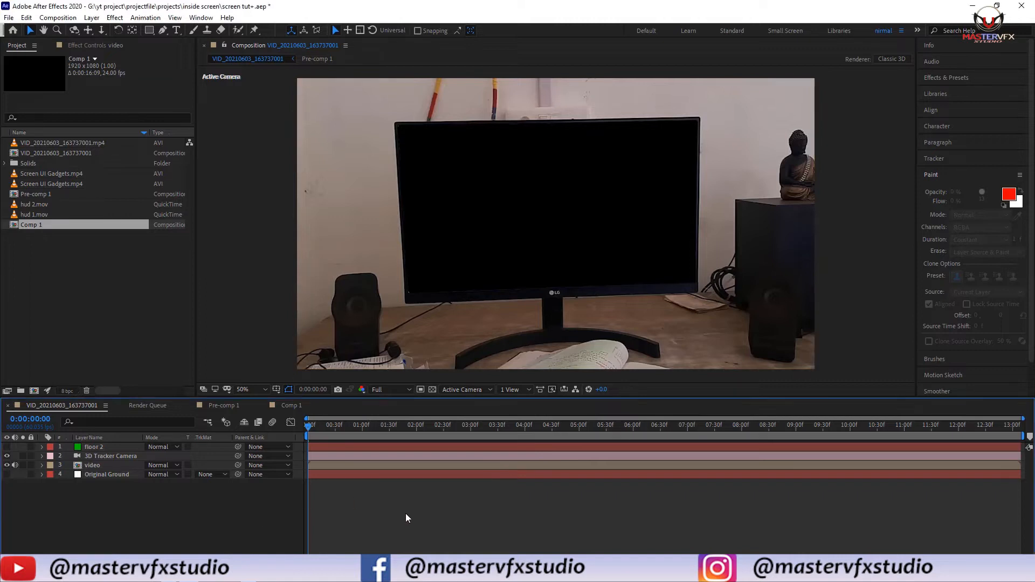
key(ctrl+y)
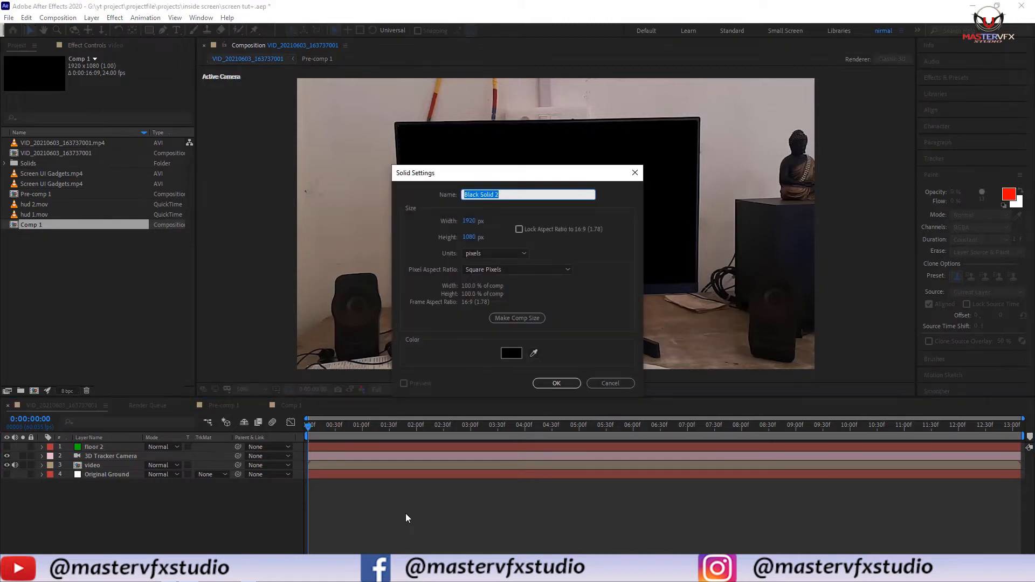
key(BackSpace)
key(Return)
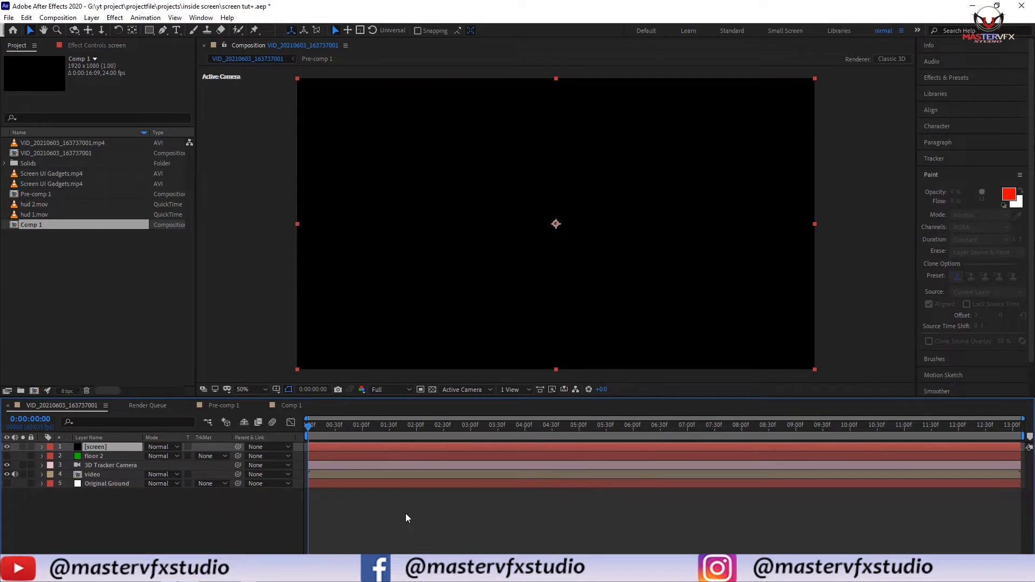
Find the Element effect and apply it to the screen solid
key(ctrl+space)
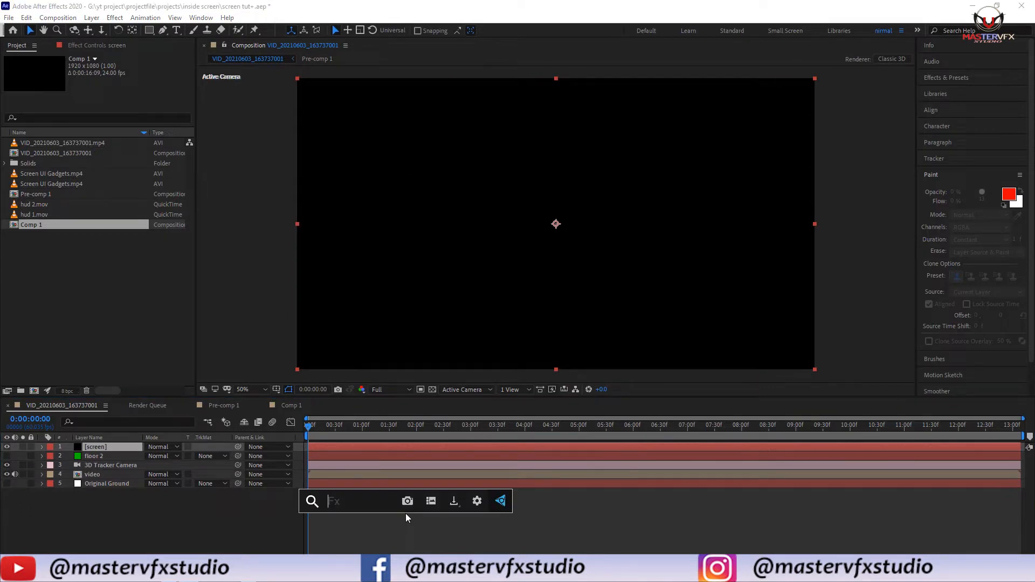
text(ele)
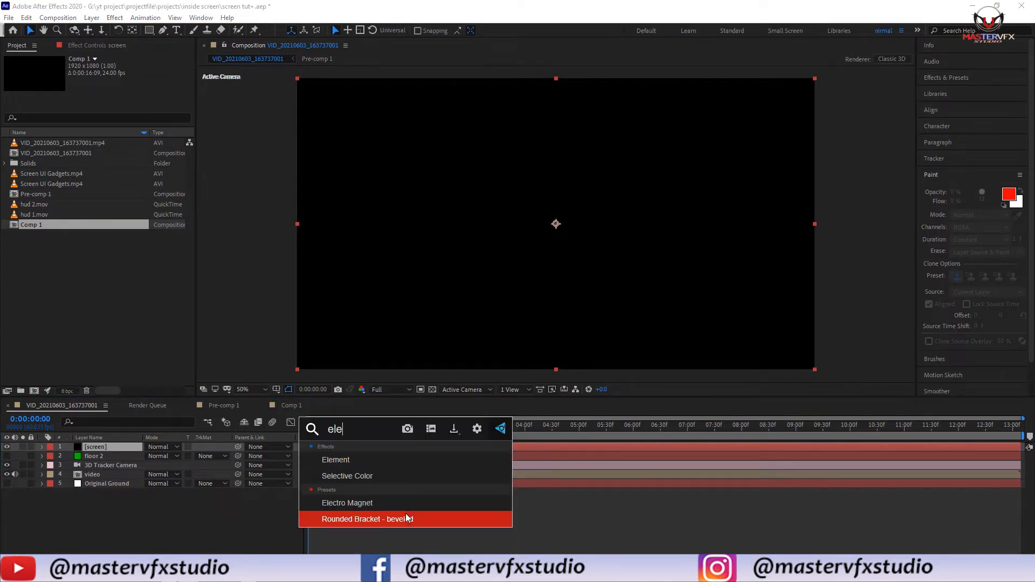
click(355, 466)
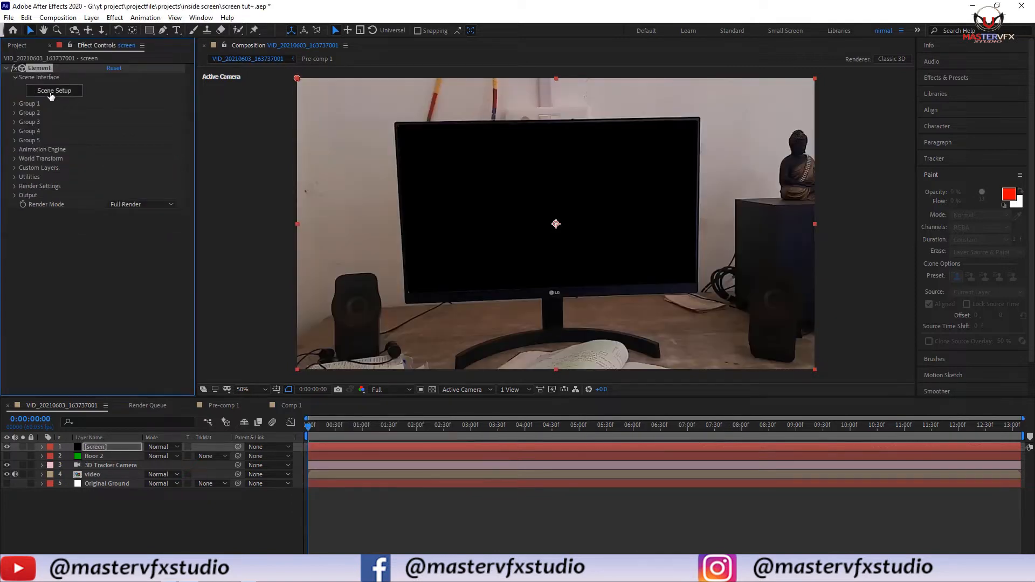
Open Element's Scene Setup and add the prebuilt mechanical room model from the Favorites collection
click(51, 95)
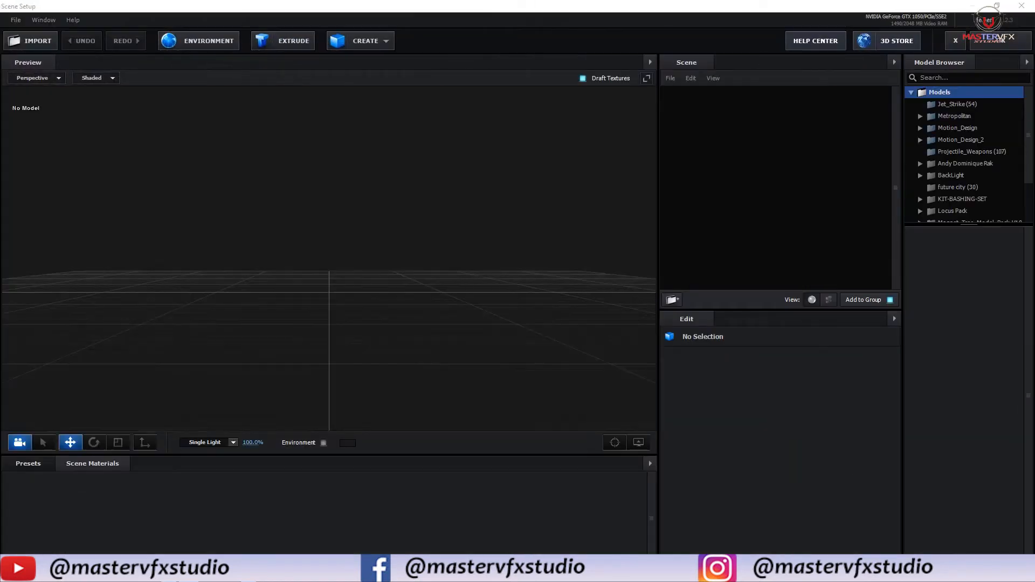
scroll(966, 146, down, 3)
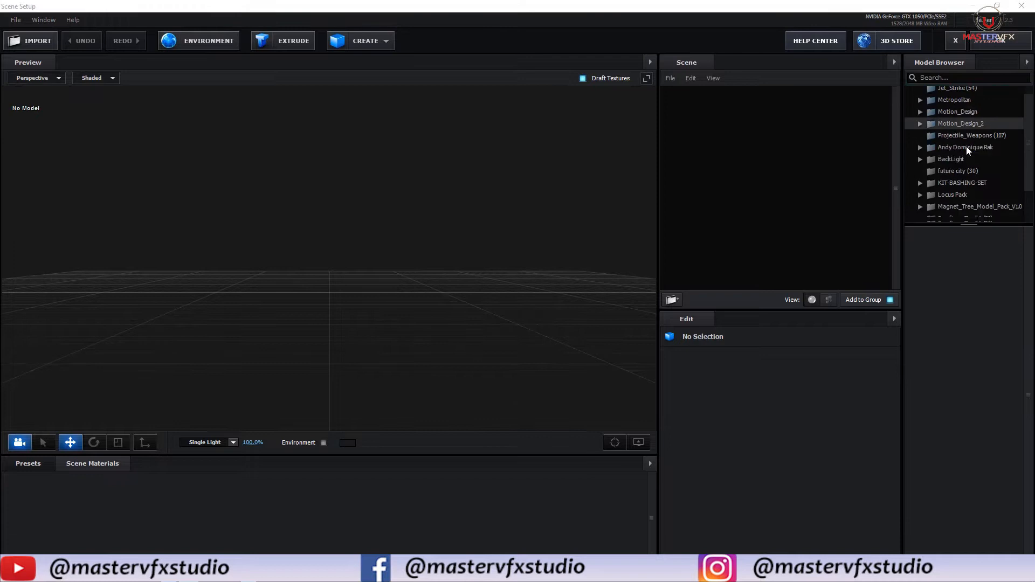
click(952, 216)
scroll(988, 377, down, 3)
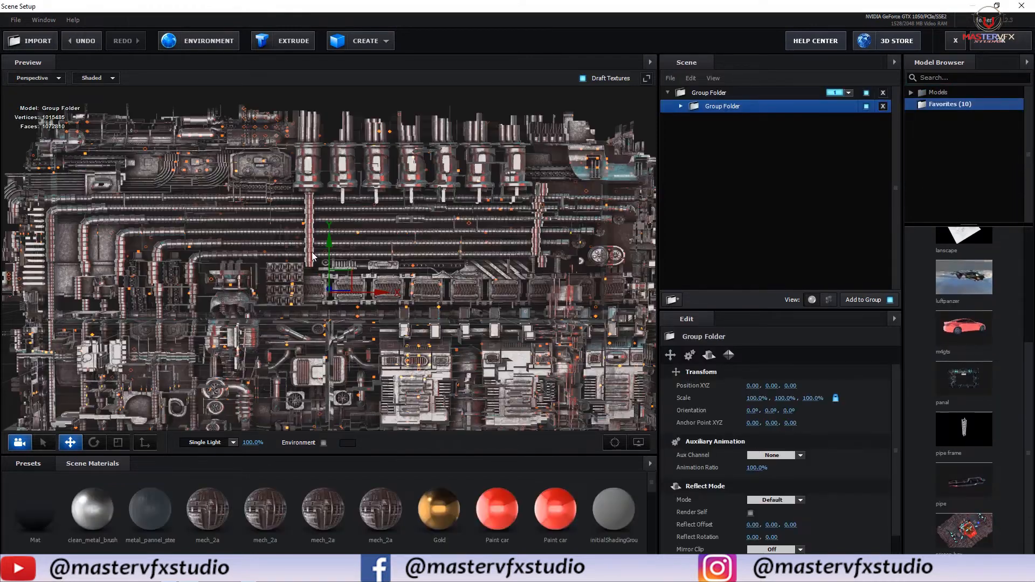
Hide the two white Plane Models covering the back of the mechanical room
drag(322, 312, 224, 310)
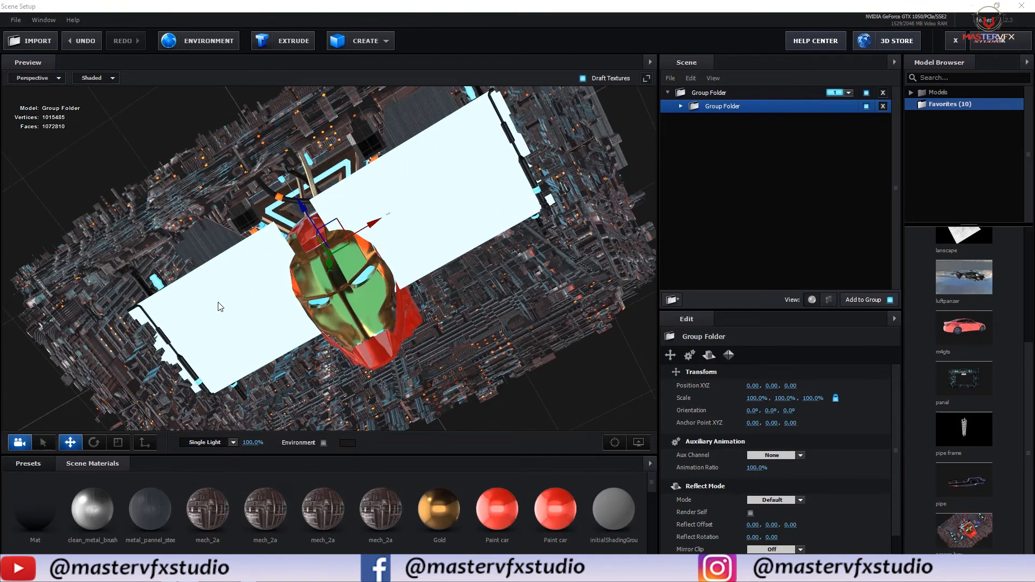
click(220, 306)
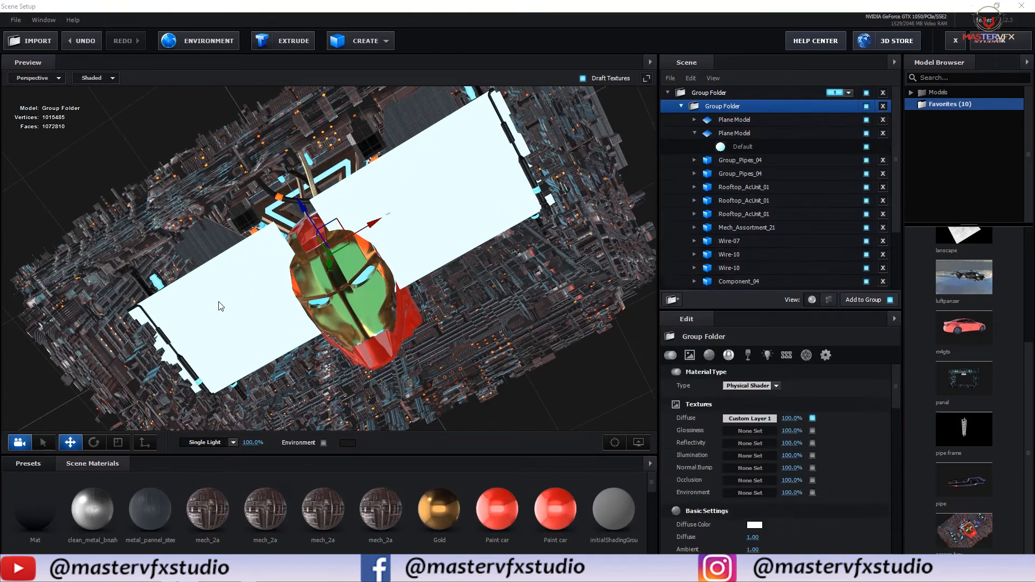
click(865, 133)
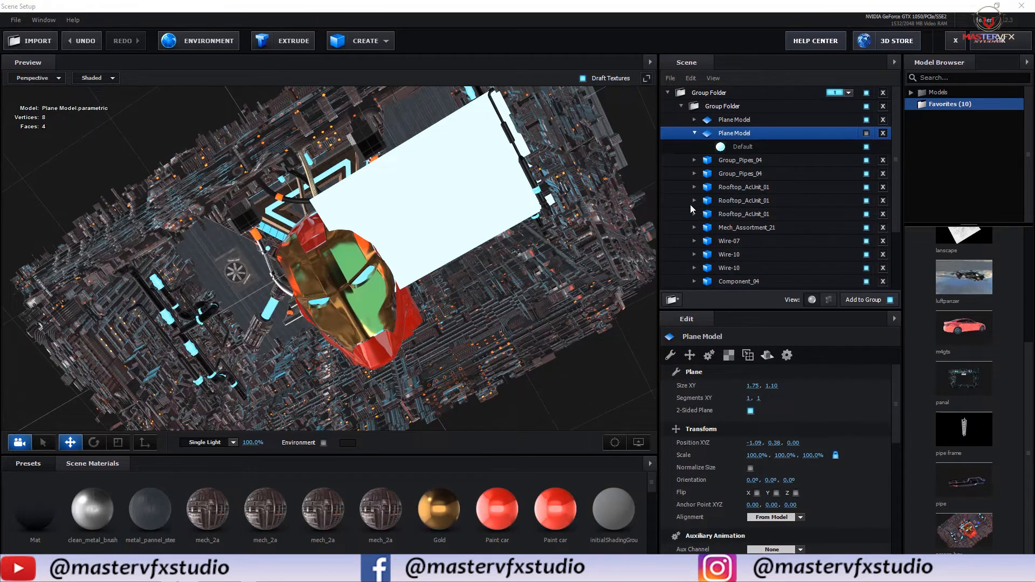
click(836, 119)
click(866, 121)
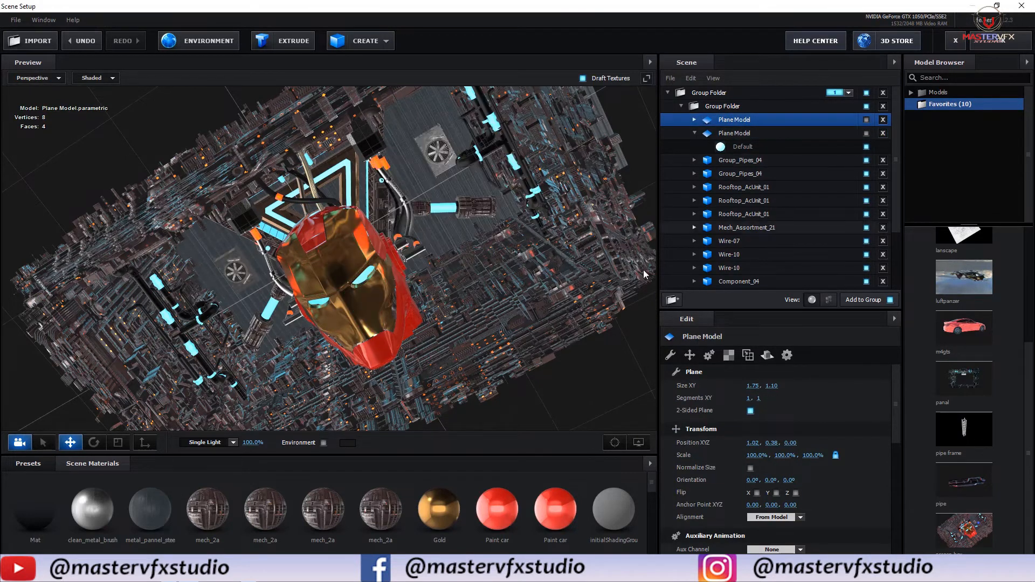
Examine the mechanical room from several angles and browse the Greeble models in the Motion_Design pack
drag(521, 296, 509, 287)
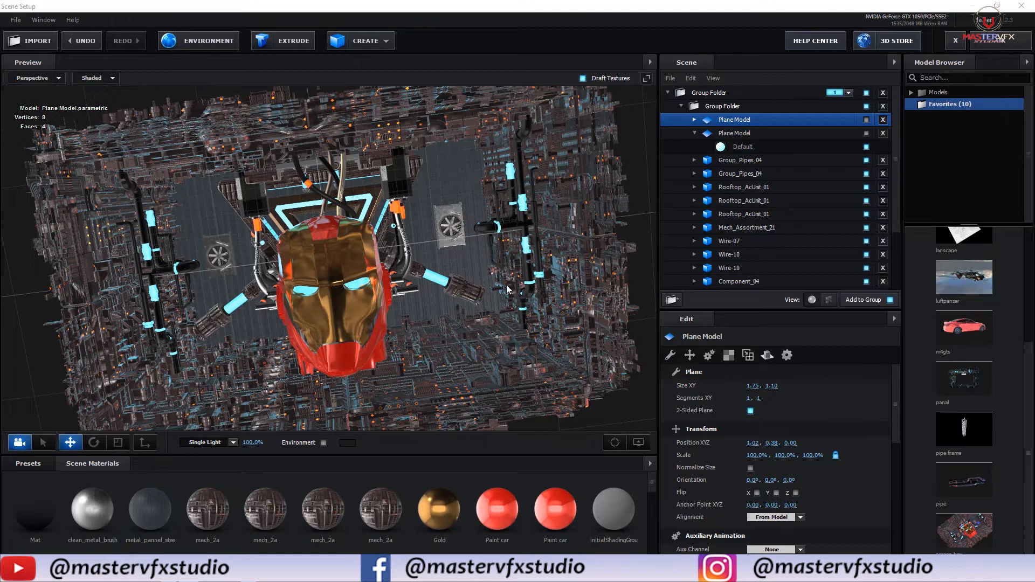
drag(328, 296, 395, 291)
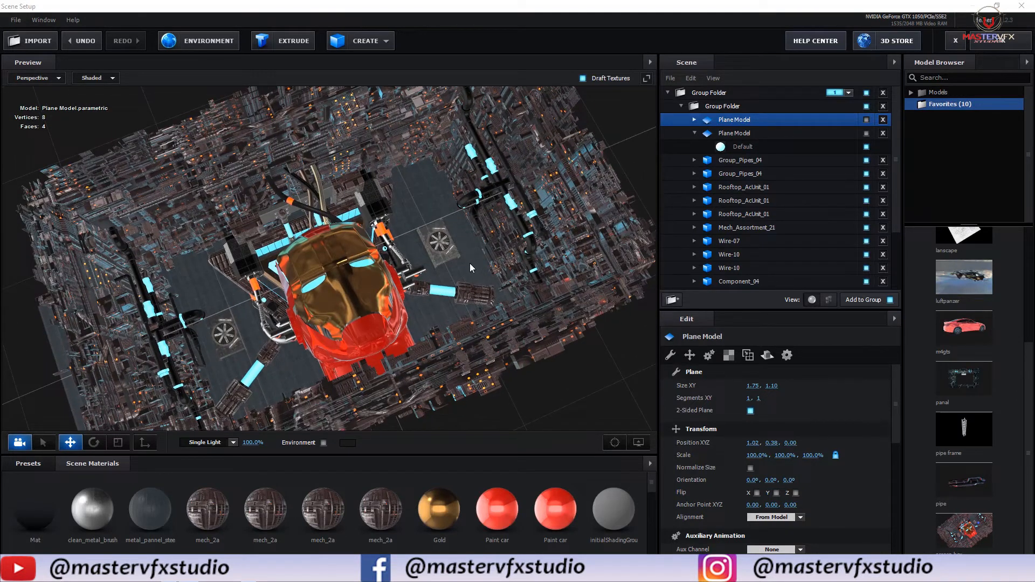
drag(552, 322, 355, 319)
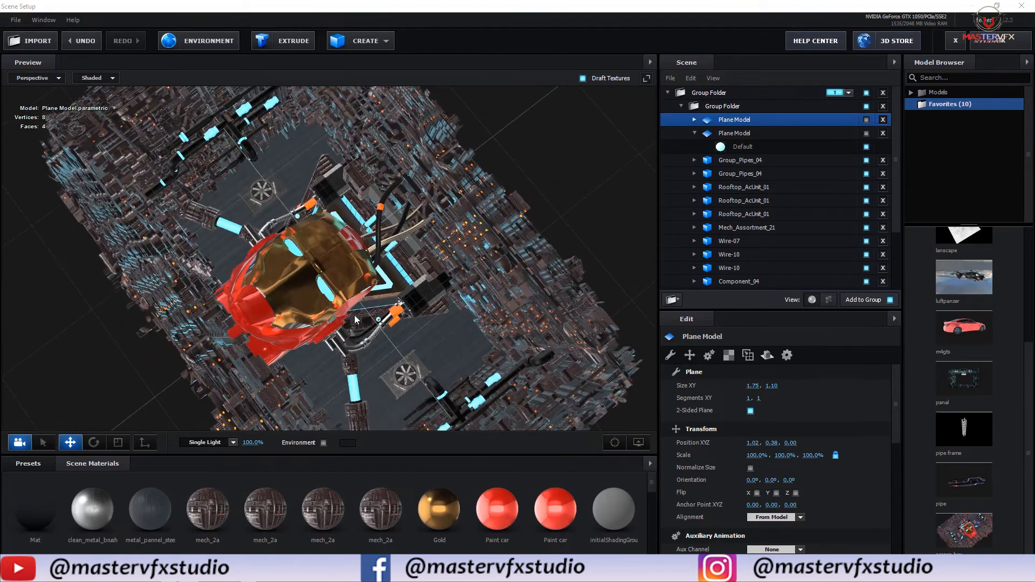
mouse_move(460, 318)
mouse_down()
mouse_move(483, 312)
mouse_move(451, 321)
mouse_move(418, 294)
mouse_move(448, 324)
mouse_move(458, 318)
mouse_up()
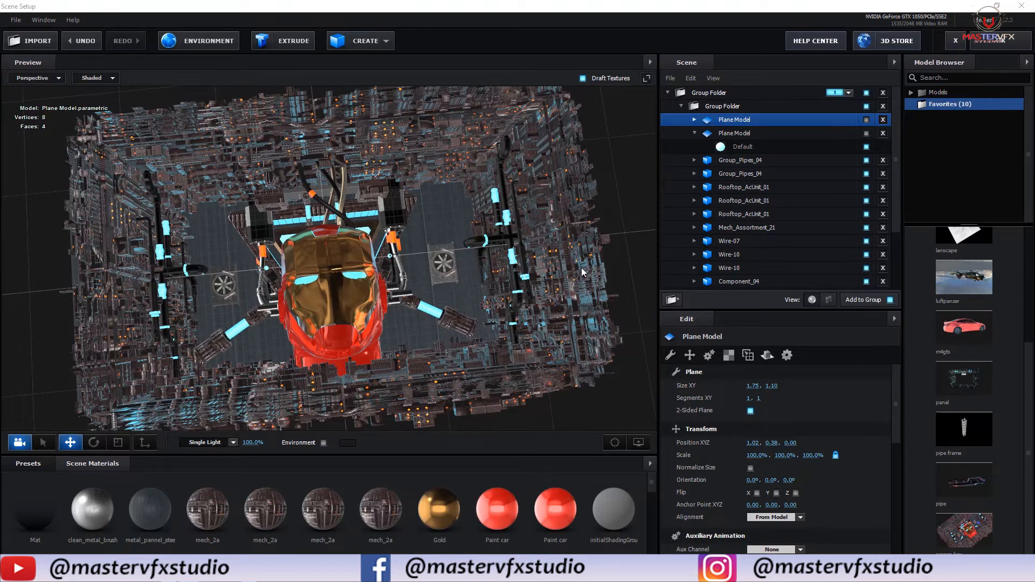
click(694, 134)
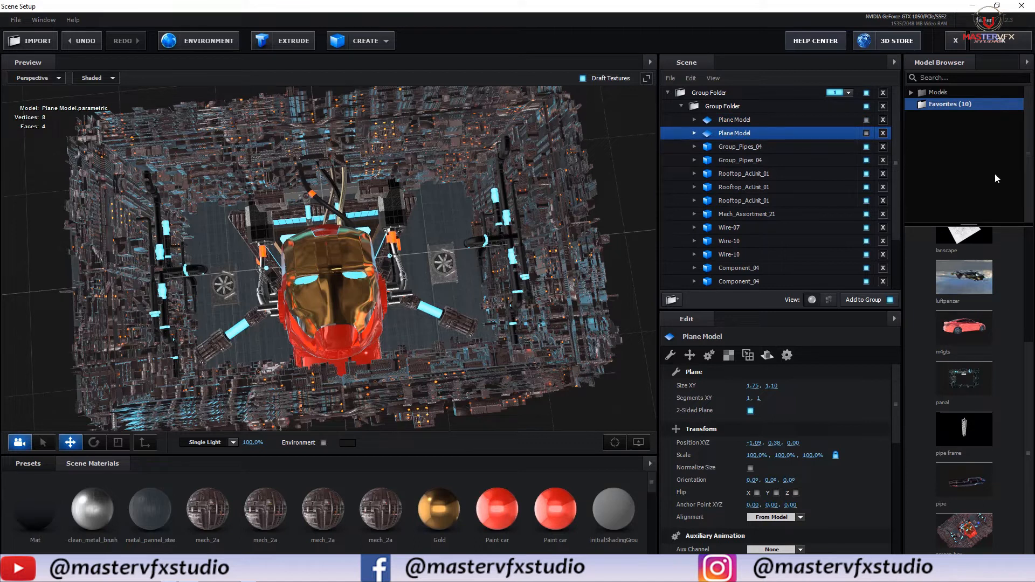
double_click(938, 93)
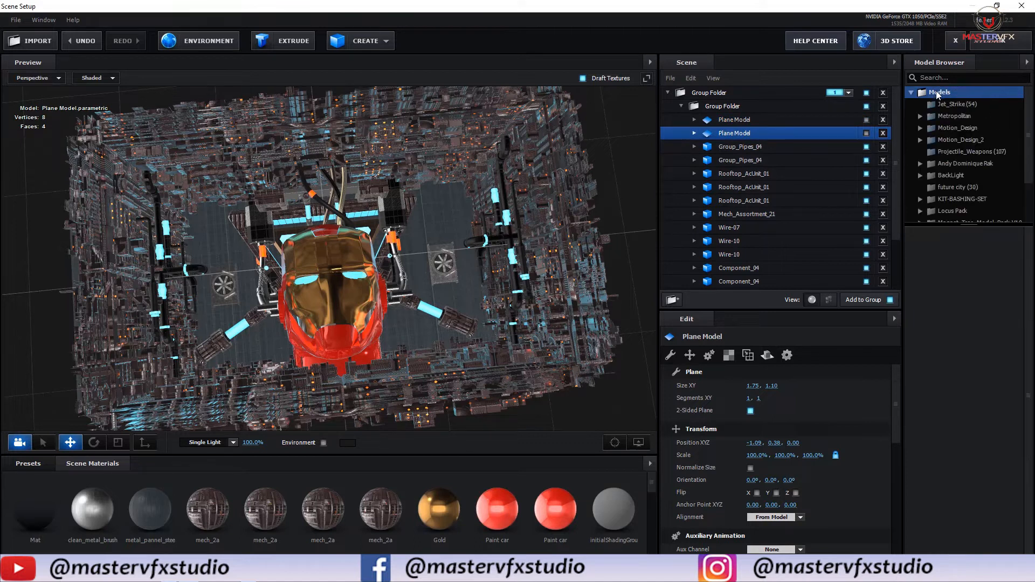
double_click(953, 128)
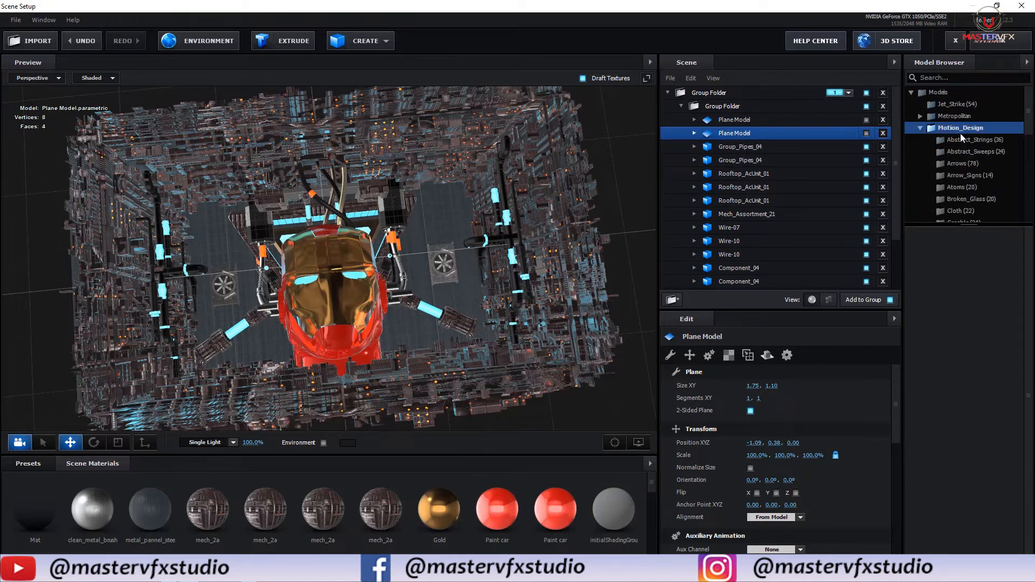
click(961, 185)
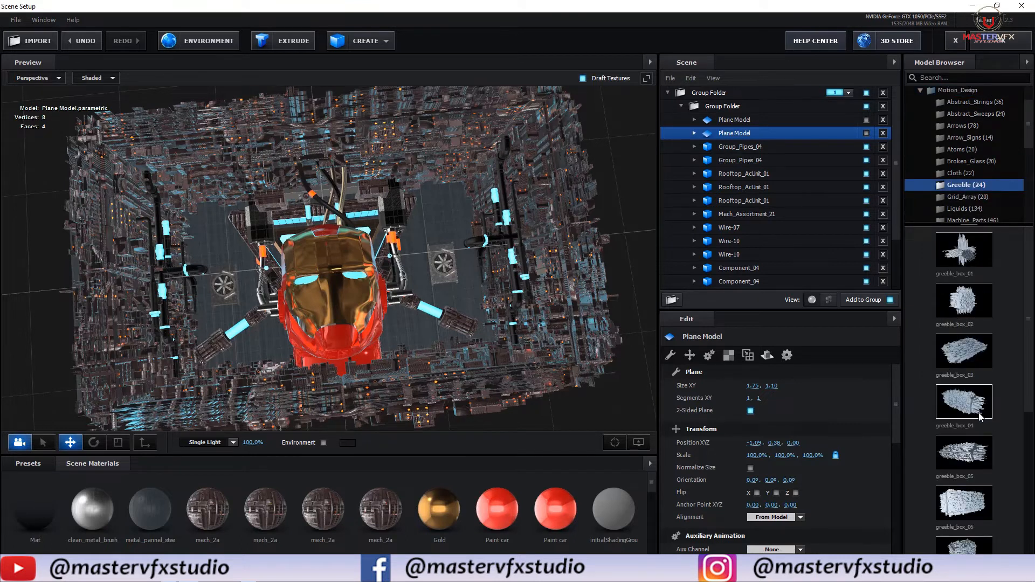
scroll(971, 512, down, 2)
scroll(985, 470, up, 2)
Try moving the greeble_box_03 piece forming the room's back upper wall, and undo the move
drag(193, 291, 345, 170)
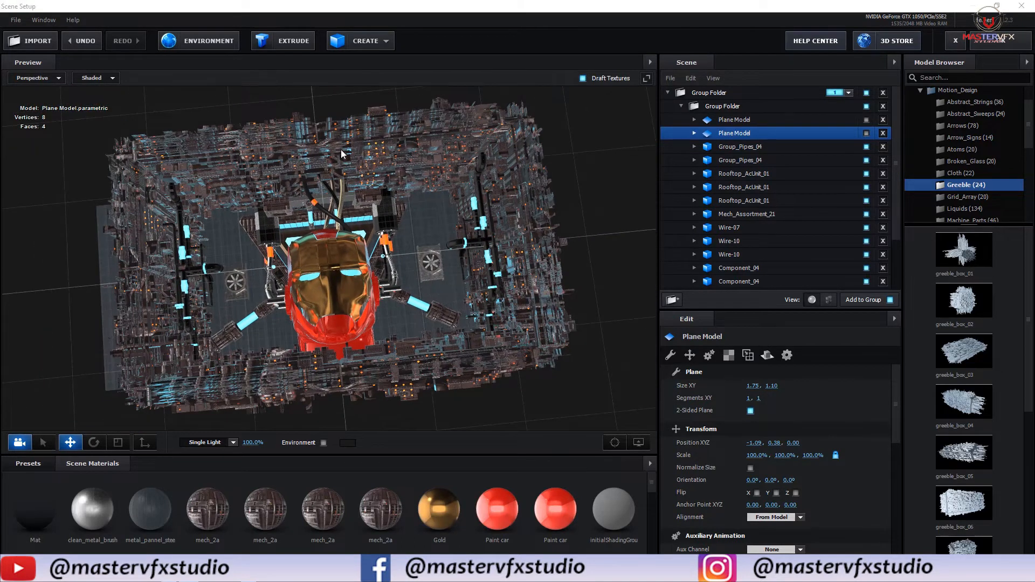
click(341, 150)
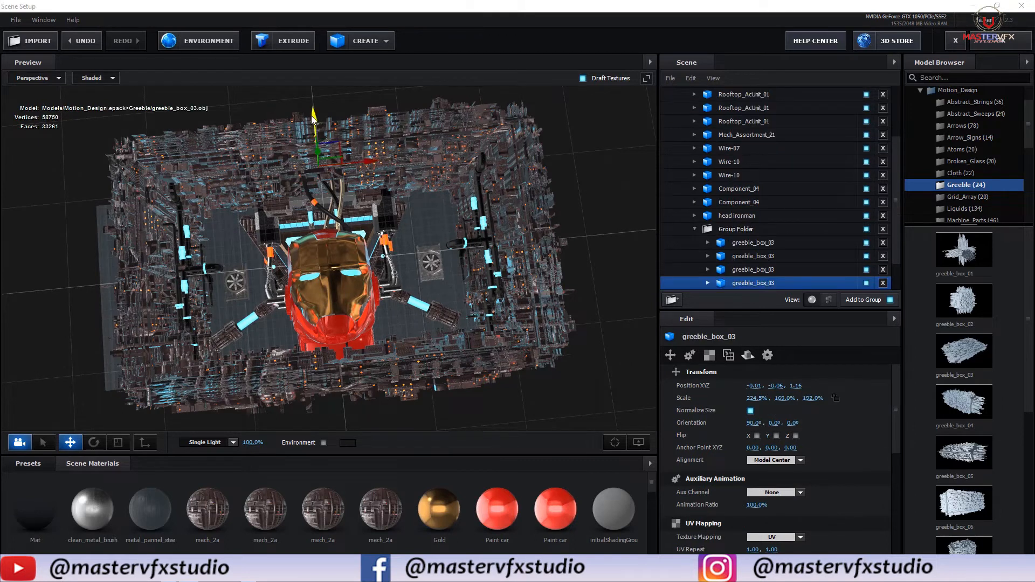
drag(316, 121, 341, 179)
key(ctrl+z)
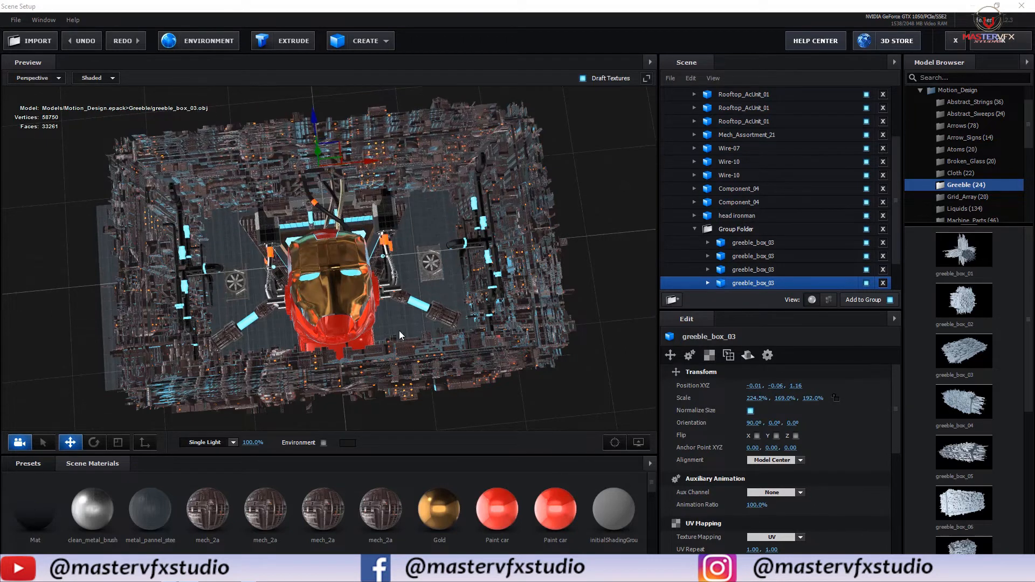
scroll(399, 331, up, 3)
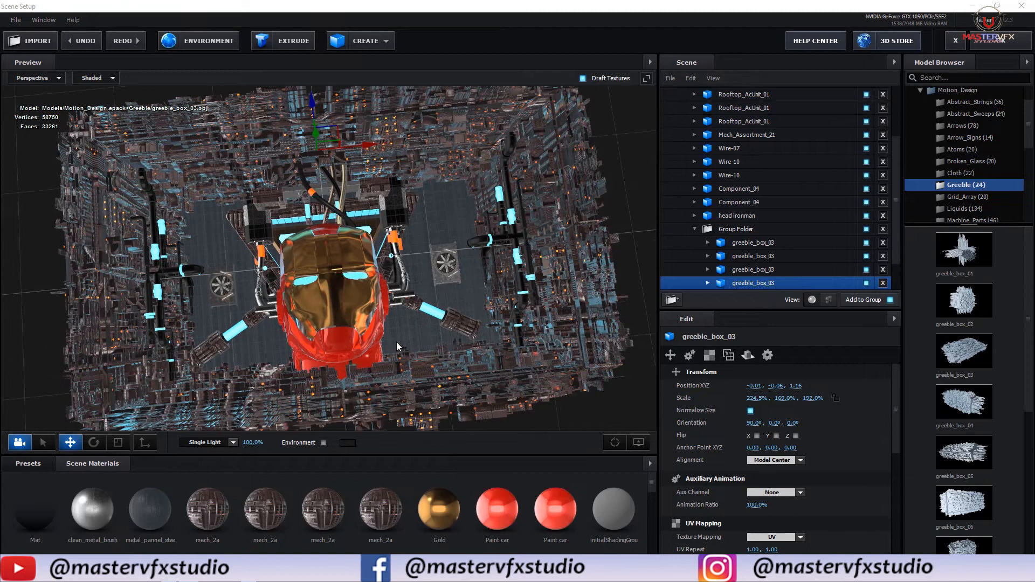
drag(396, 342, 329, 348)
scroll(330, 353, up, 3)
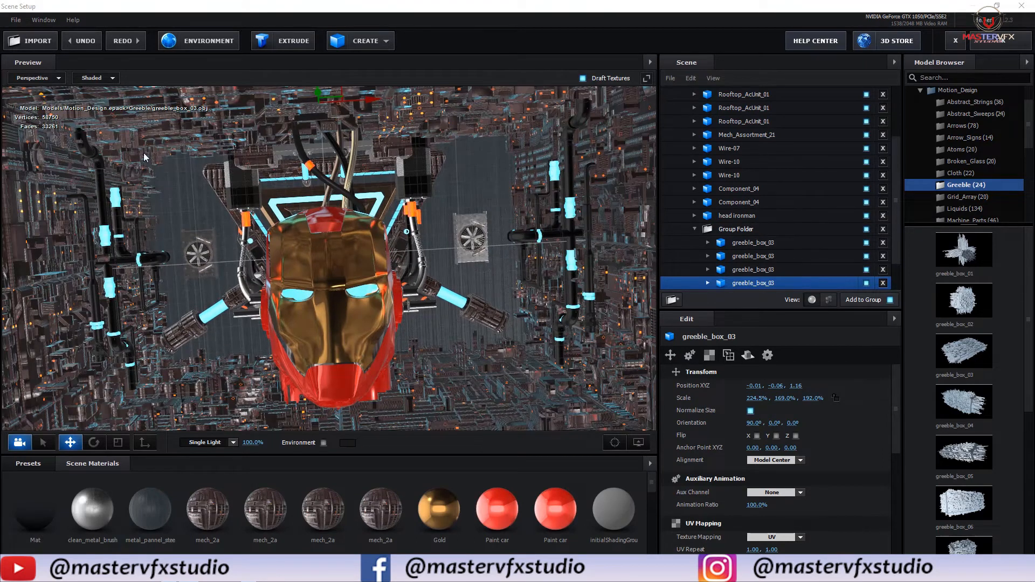
Inspect the diffuse and illumination textures of the mech_2a material on the first greeble_box_03 in the group folder
scroll(700, 261, down, 1)
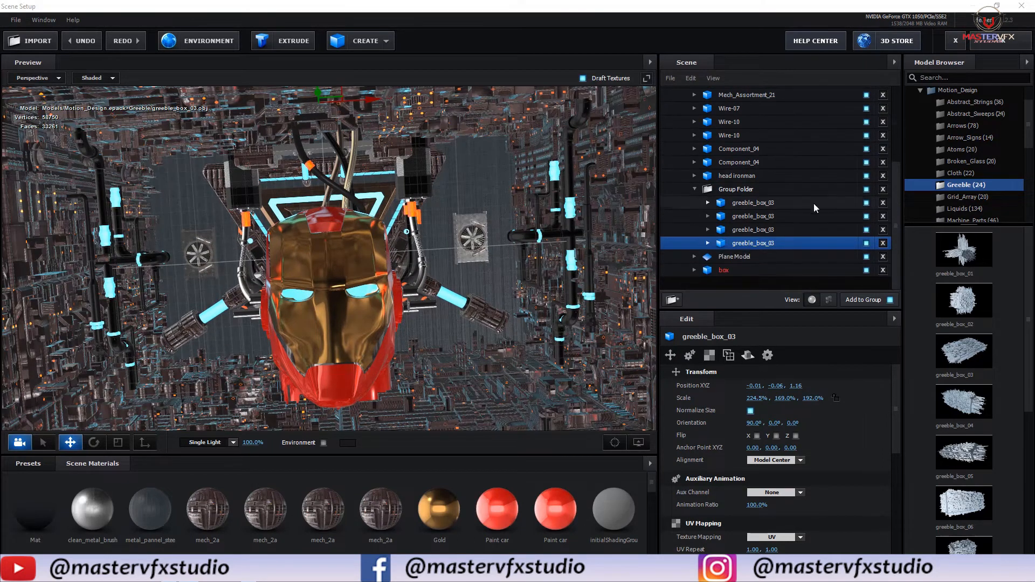
click(709, 203)
click(742, 218)
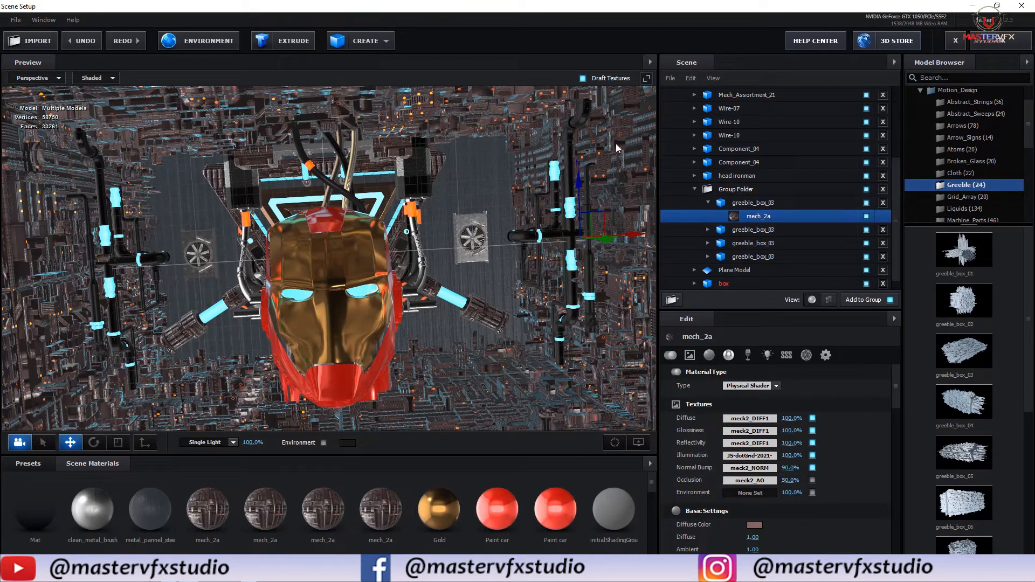
click(749, 419)
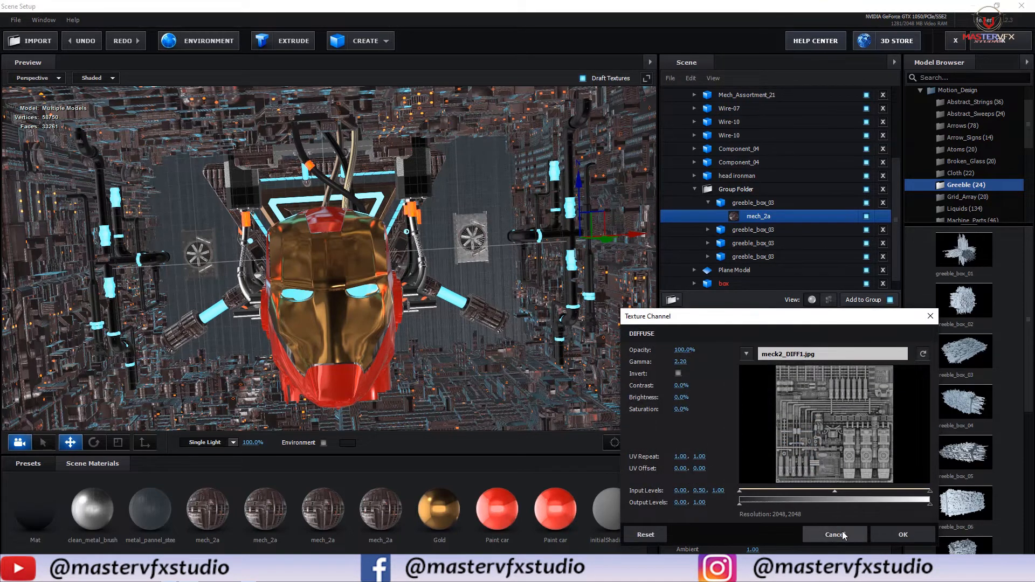
click(833, 535)
drag(424, 286, 570, 345)
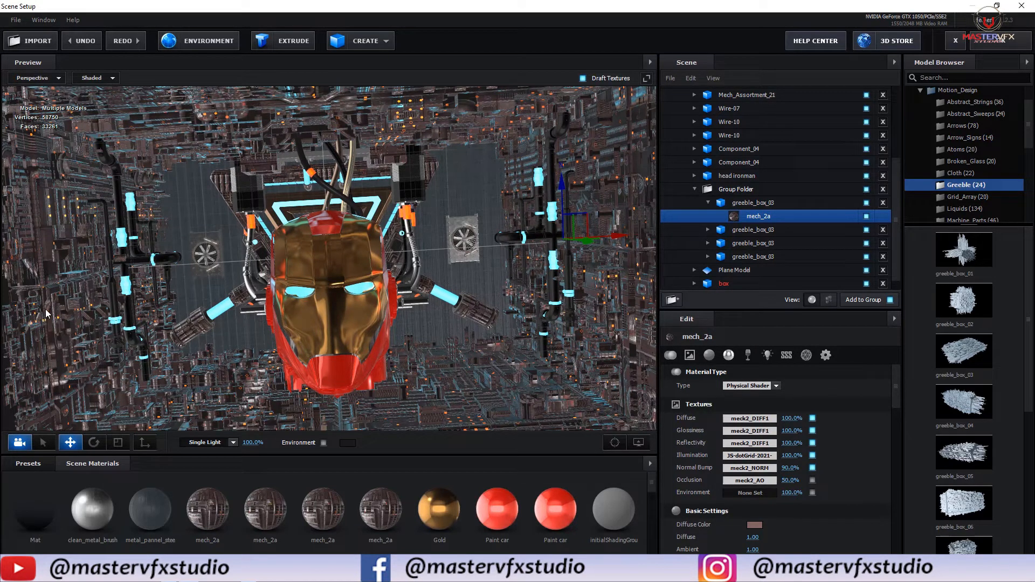
click(735, 457)
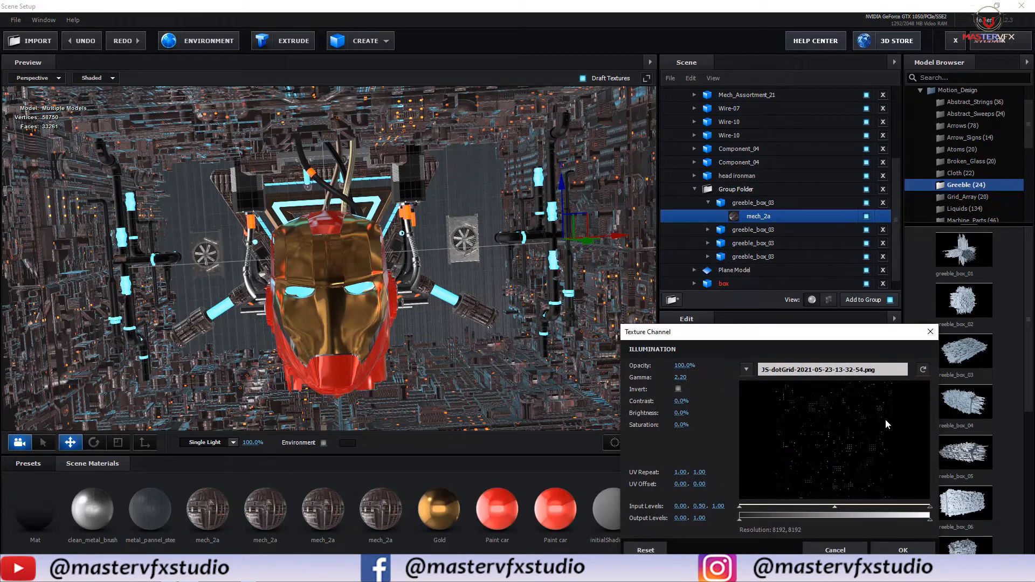
click(835, 550)
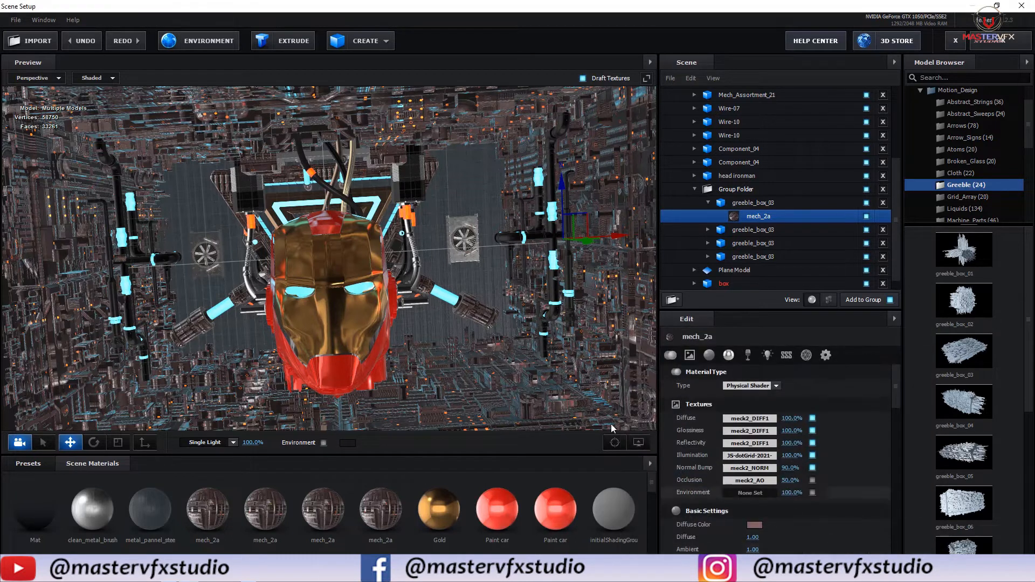
Examine the Iron Man head, pipes and greeble walls of the mechanical room from several angles and distances
drag(370, 268, 429, 328)
drag(391, 356, 367, 293)
drag(513, 370, 86, 271)
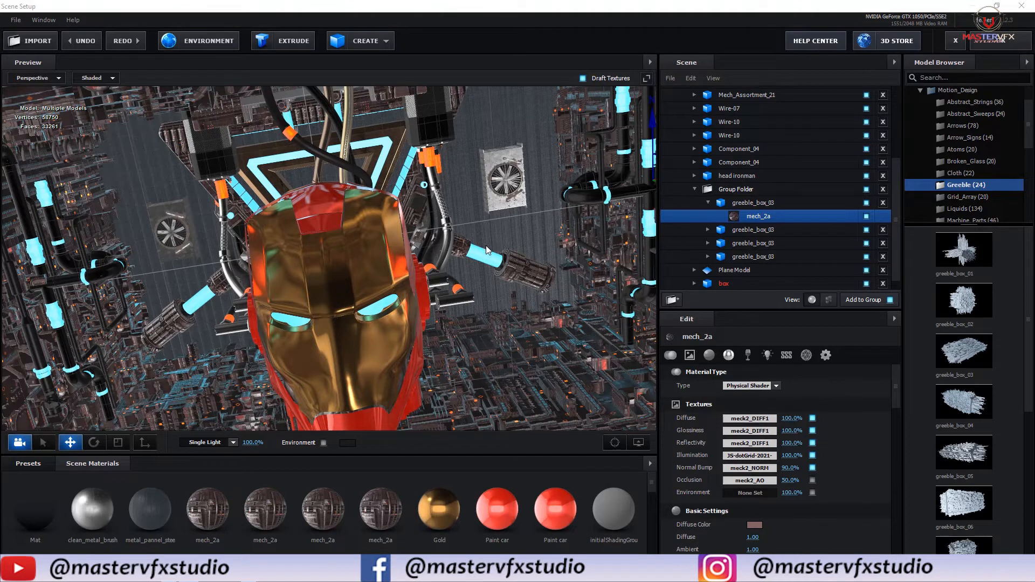
drag(487, 250, 425, 240)
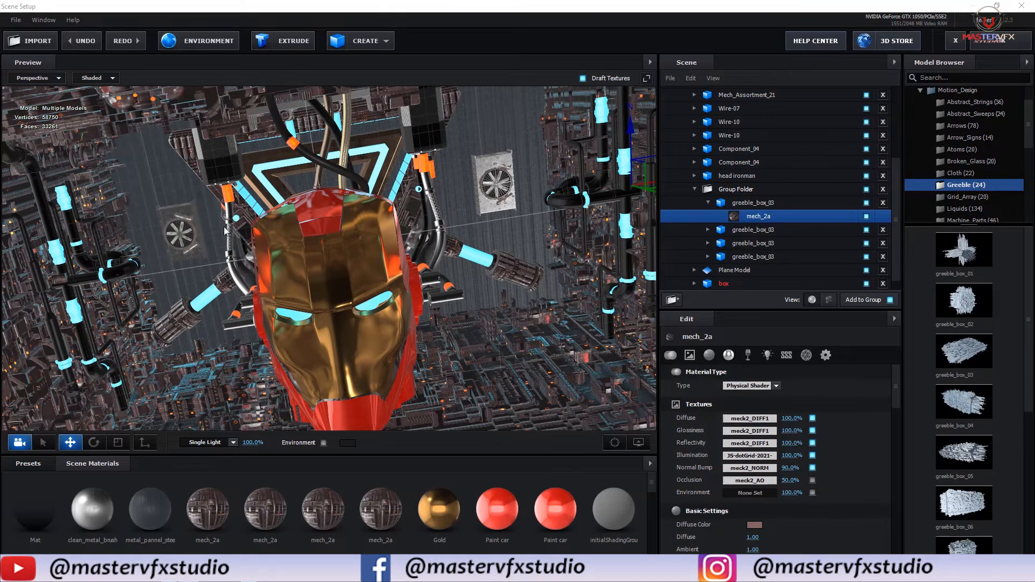
drag(225, 230, 199, 269)
scroll(928, 199, down, 3)
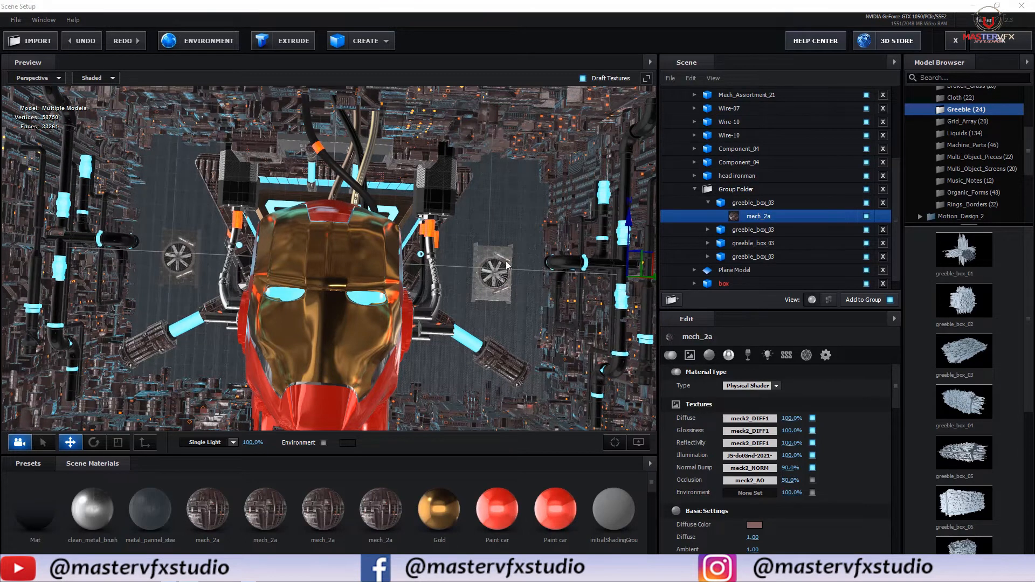
drag(416, 297, 348, 196)
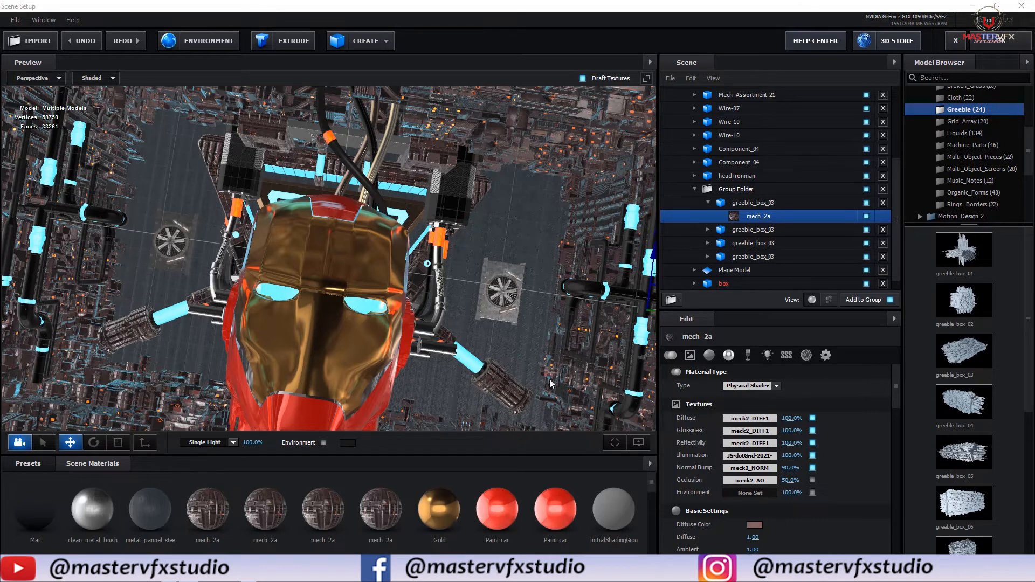
drag(518, 257, 471, 388)
scroll(466, 386, down, 3)
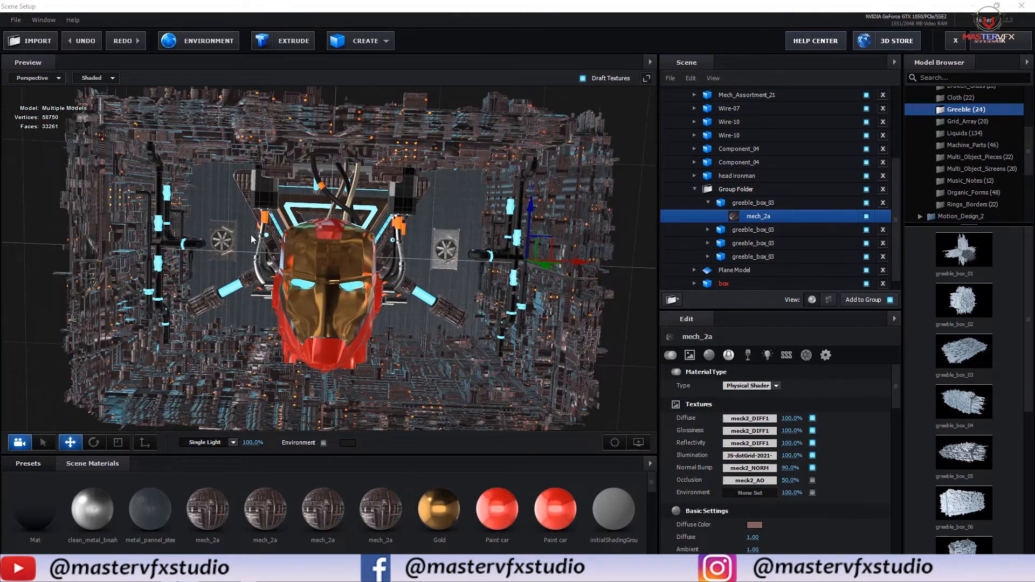
scroll(837, 197, up, 3)
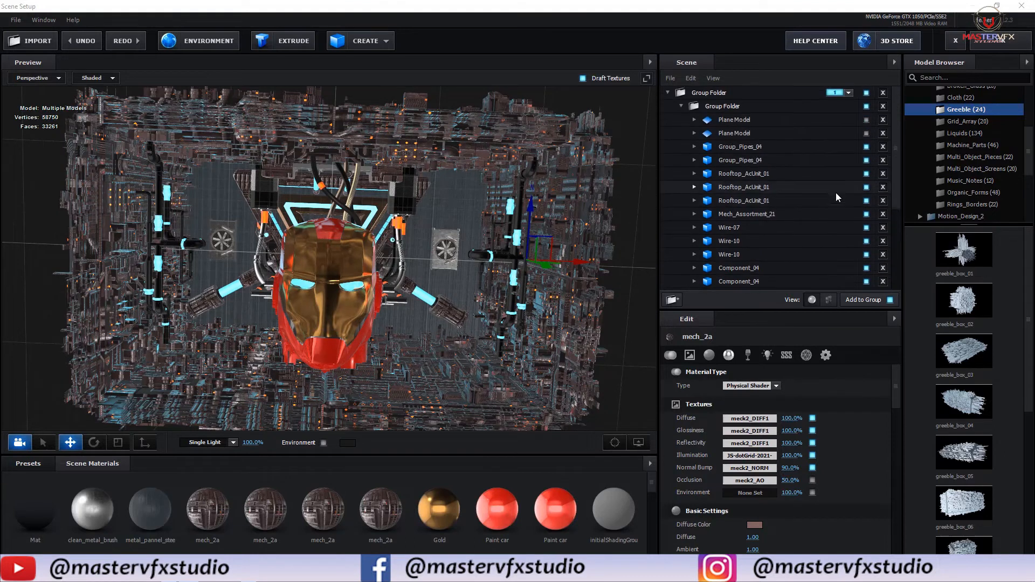
scroll(380, 364, up, 2)
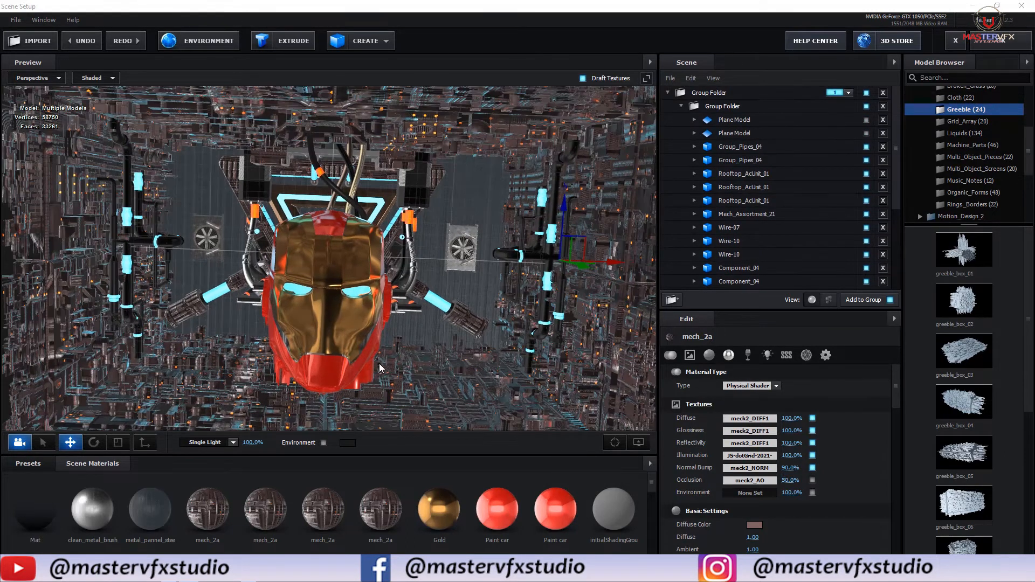
drag(379, 363, 394, 290)
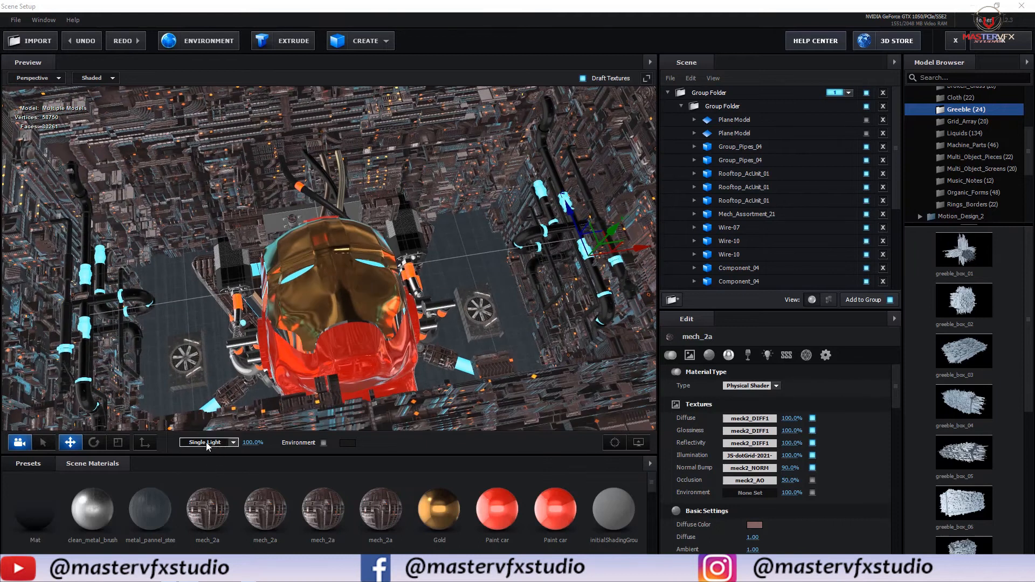
Try environment presets from the BackLight_2K collection and set BackLight_2K_00 as the scene's environment map
click(33, 467)
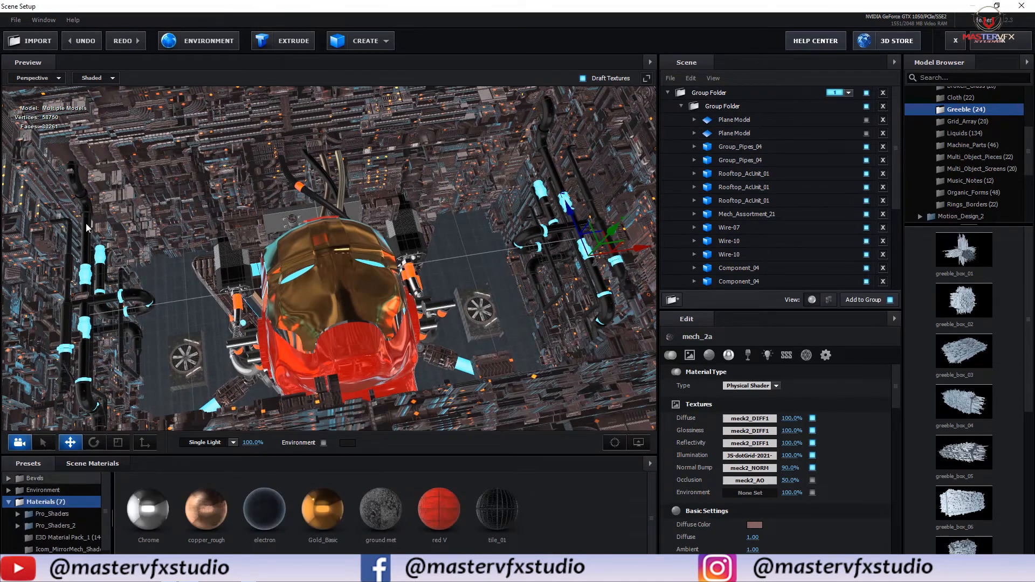
click(195, 41)
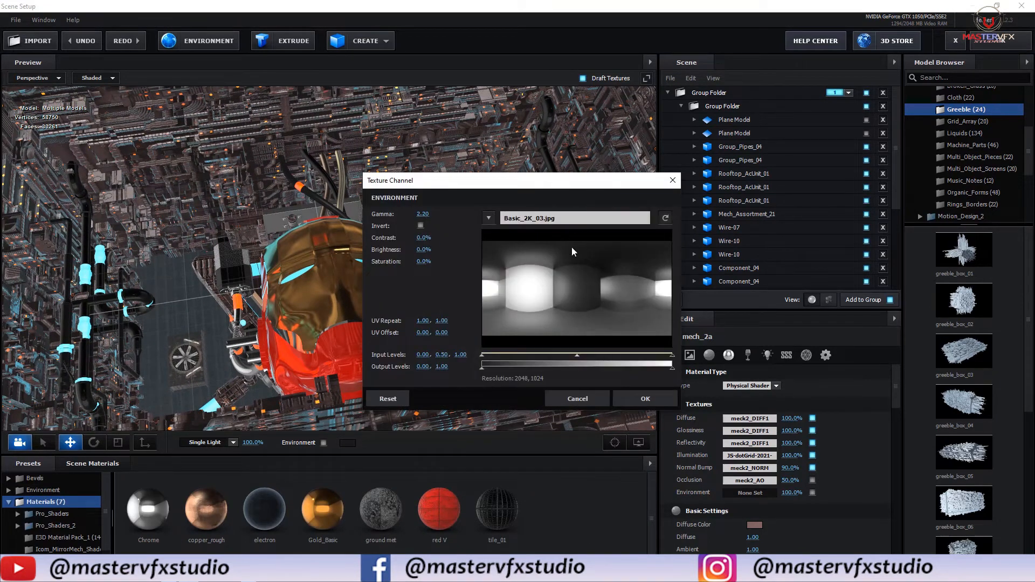
click(673, 180)
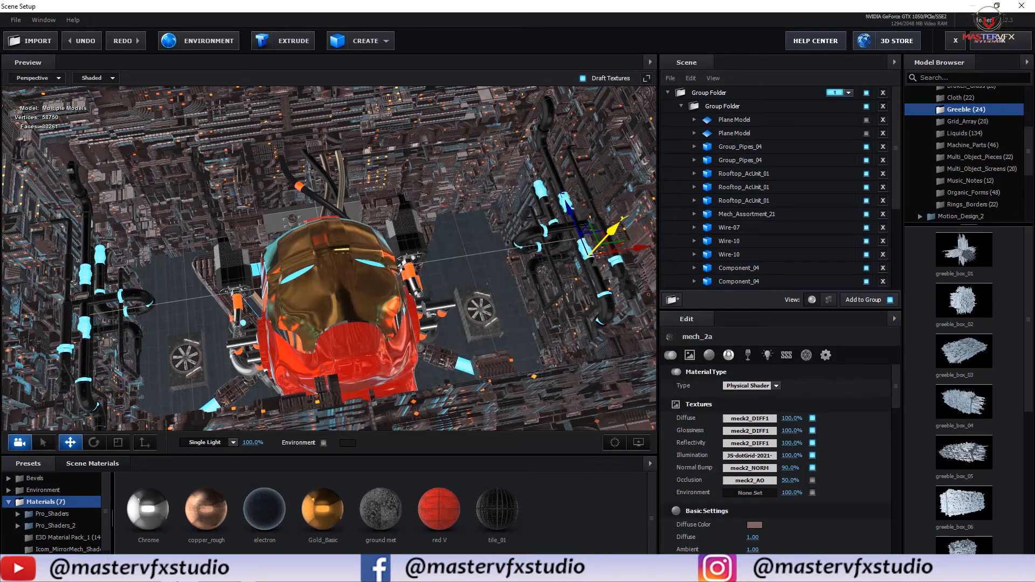
double_click(47, 490)
double_click(58, 504)
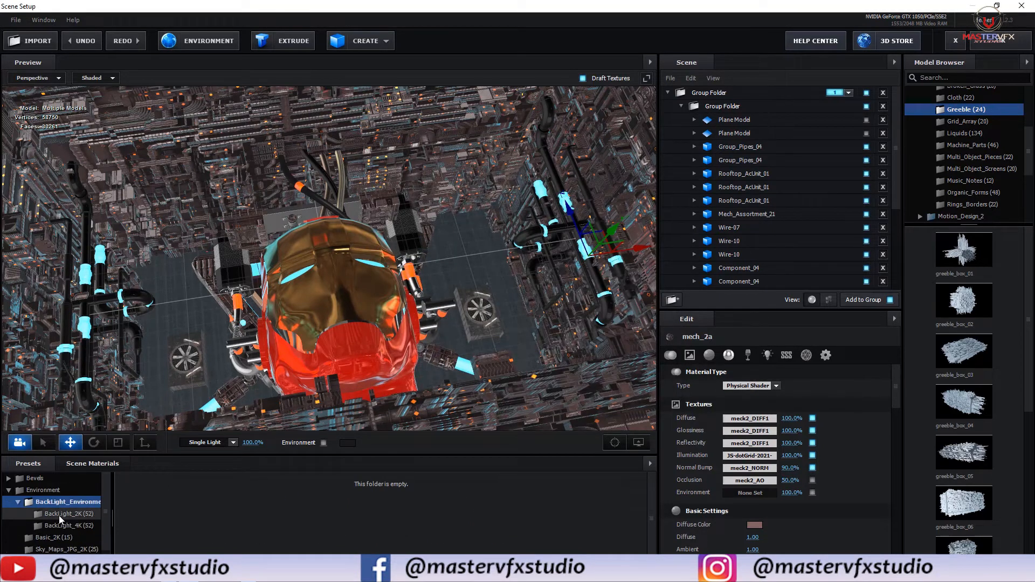
click(69, 514)
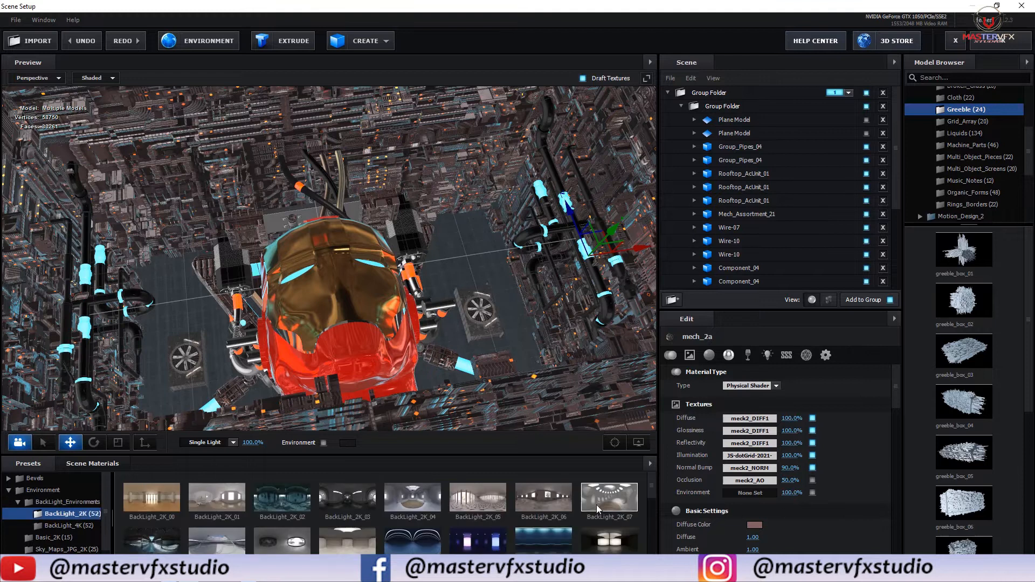
double_click(486, 494)
double_click(609, 500)
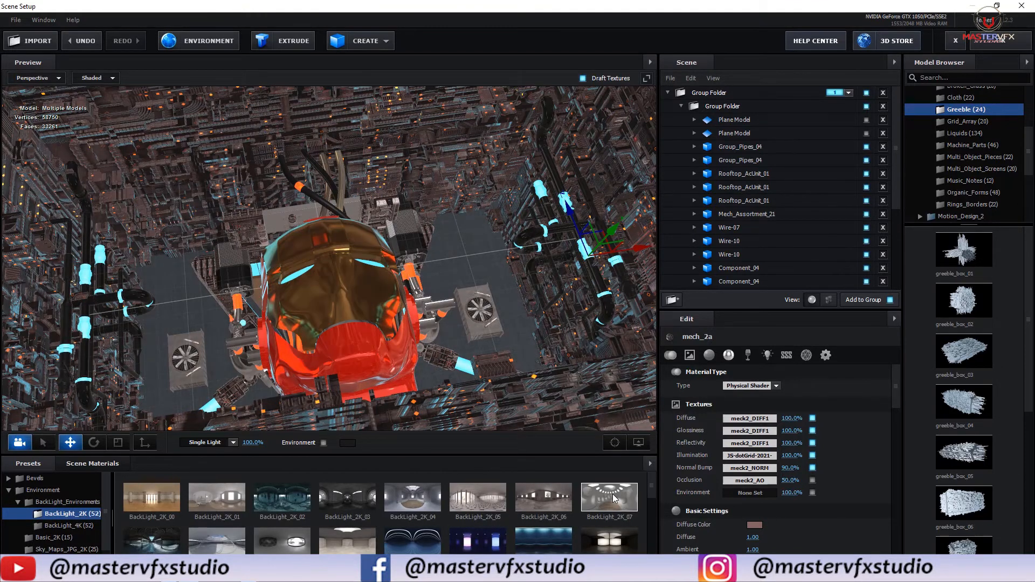
double_click(413, 502)
double_click(158, 508)
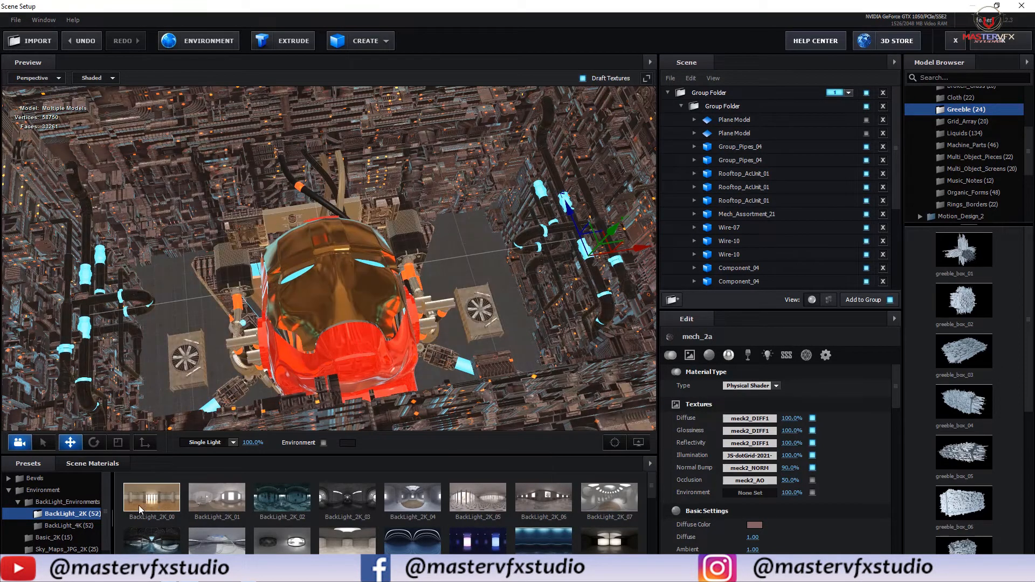
Review the BackLight_2K presets again, accept the scene setup and return to the composition
click(60, 487)
double_click(69, 500)
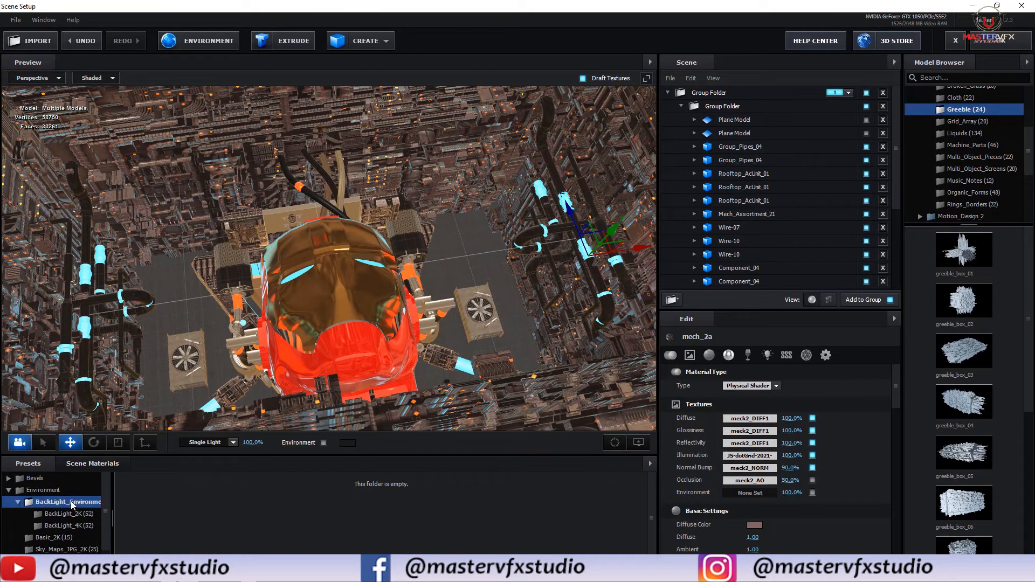
click(81, 514)
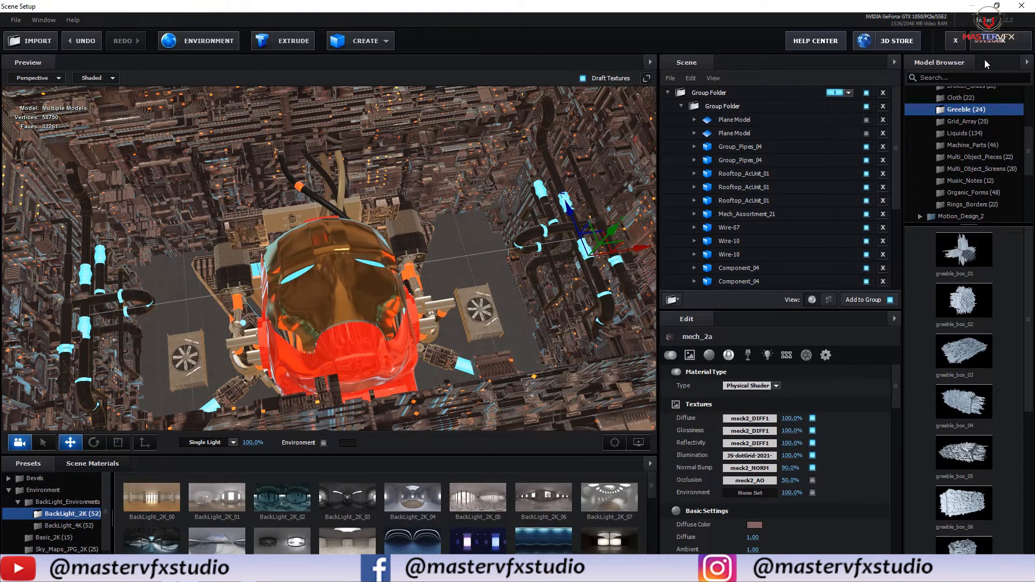
click(996, 43)
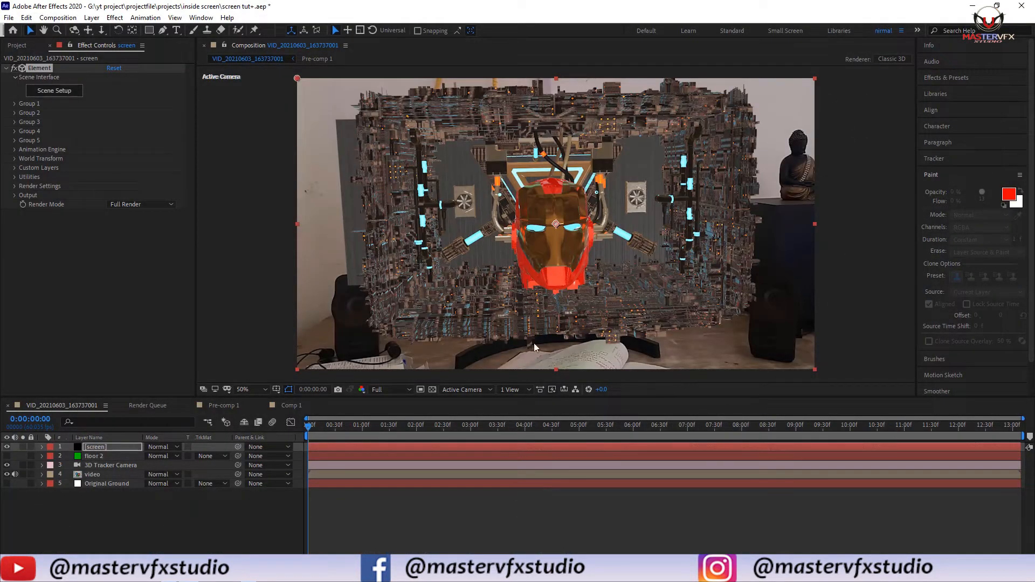
Move the screen layer directly below the video layer and check the composite at 0:00:02:38
click(95, 447)
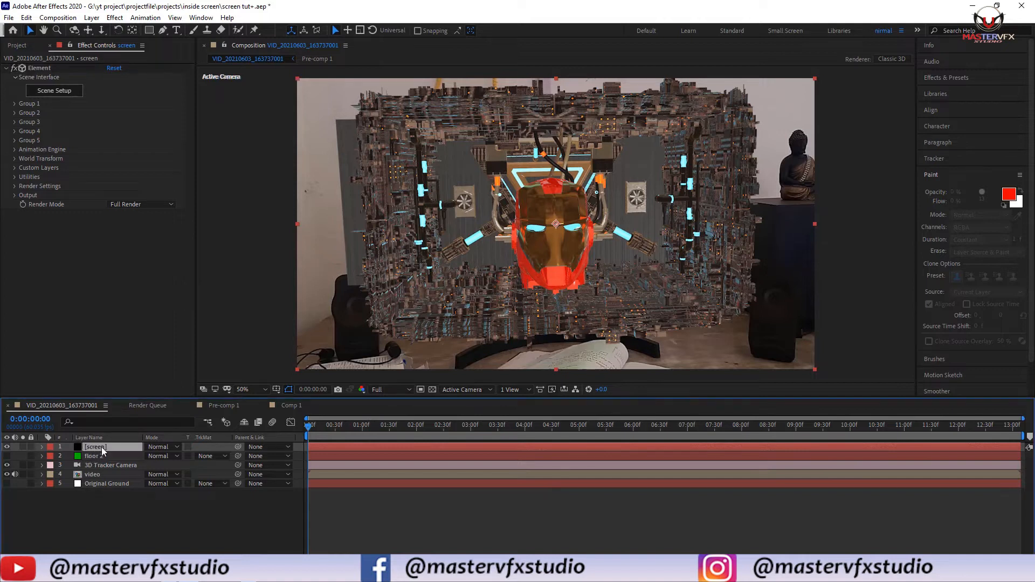
drag(101, 448, 135, 475)
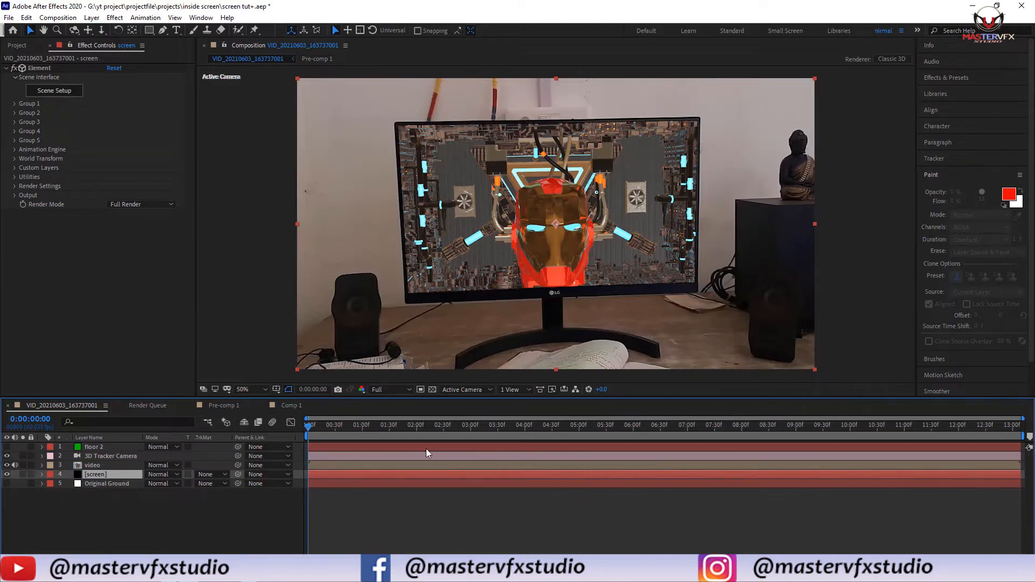
click(451, 432)
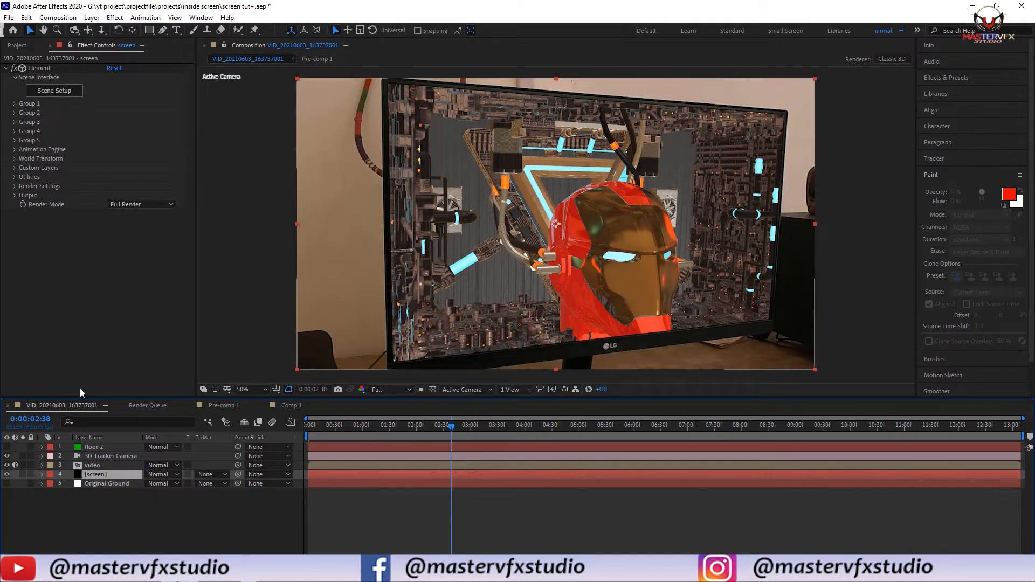
Create a group null for Element's Group 1 through its group utilities
click(14, 104)
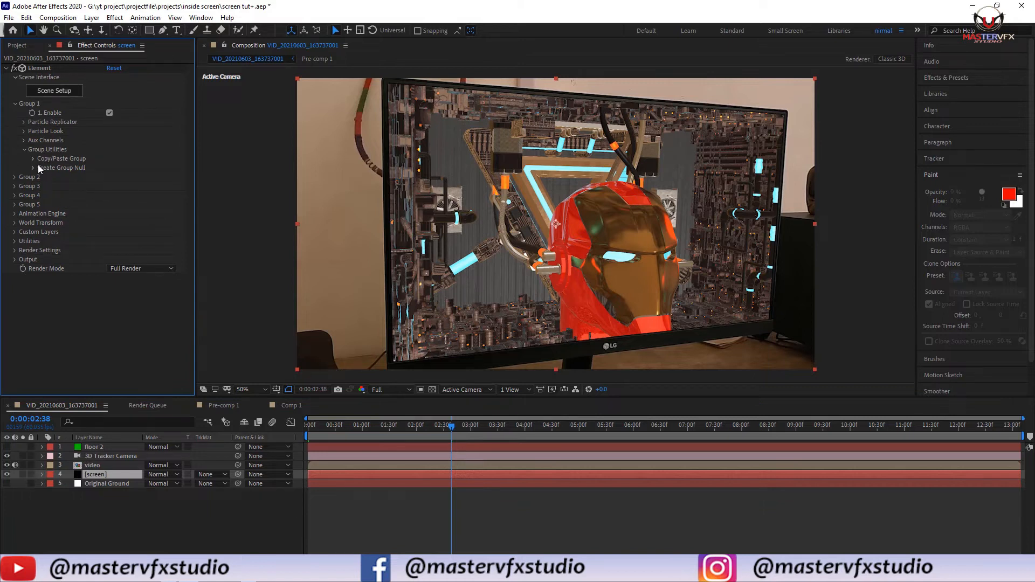
click(33, 168)
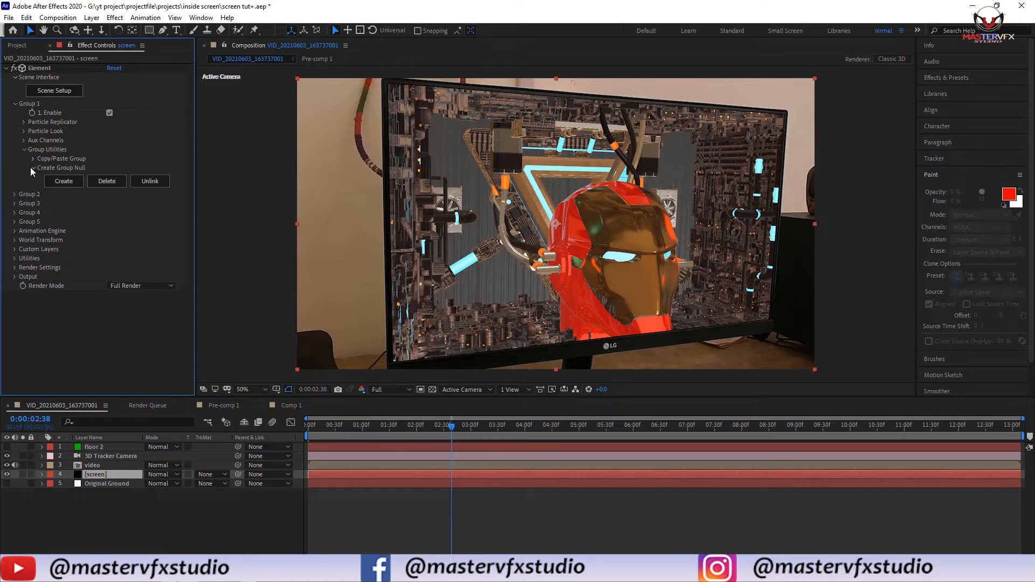
click(64, 182)
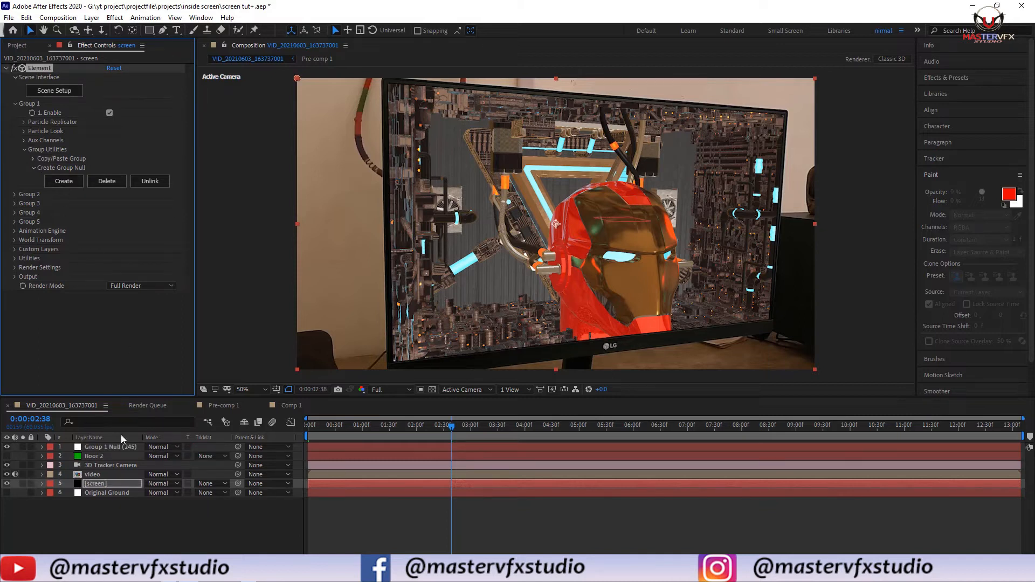
Push the Group 1 Null deeper into the monitor and raise it slightly, checking the shot at 3:35, 8:19 and 10:27
click(108, 447)
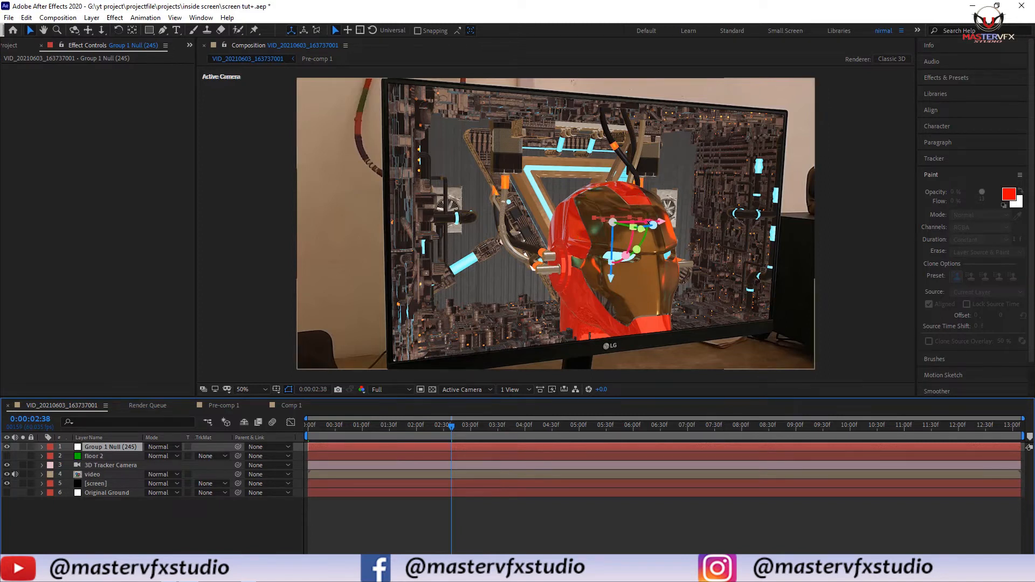
drag(644, 232, 597, 227)
click(503, 426)
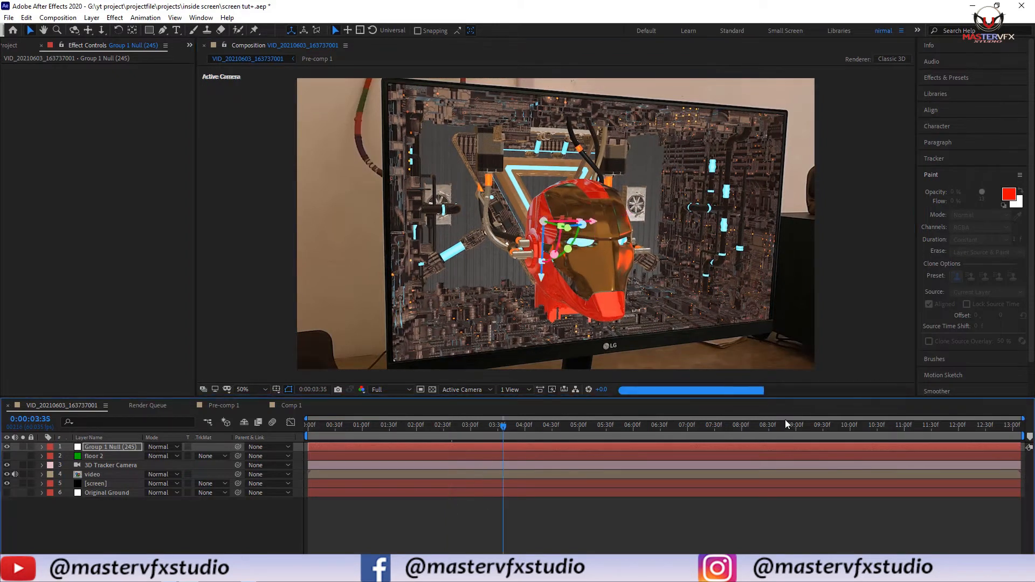
click(760, 425)
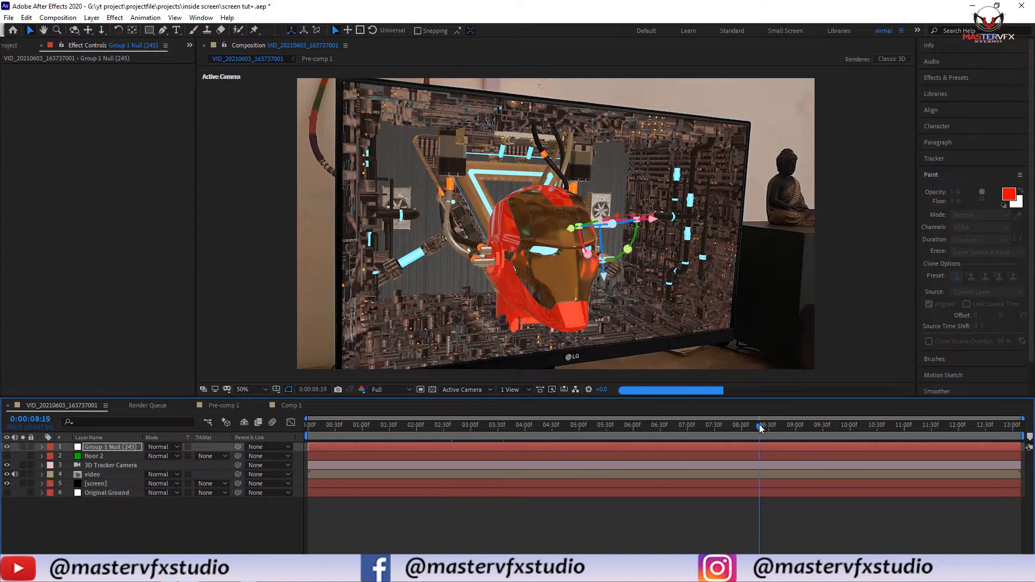
click(875, 424)
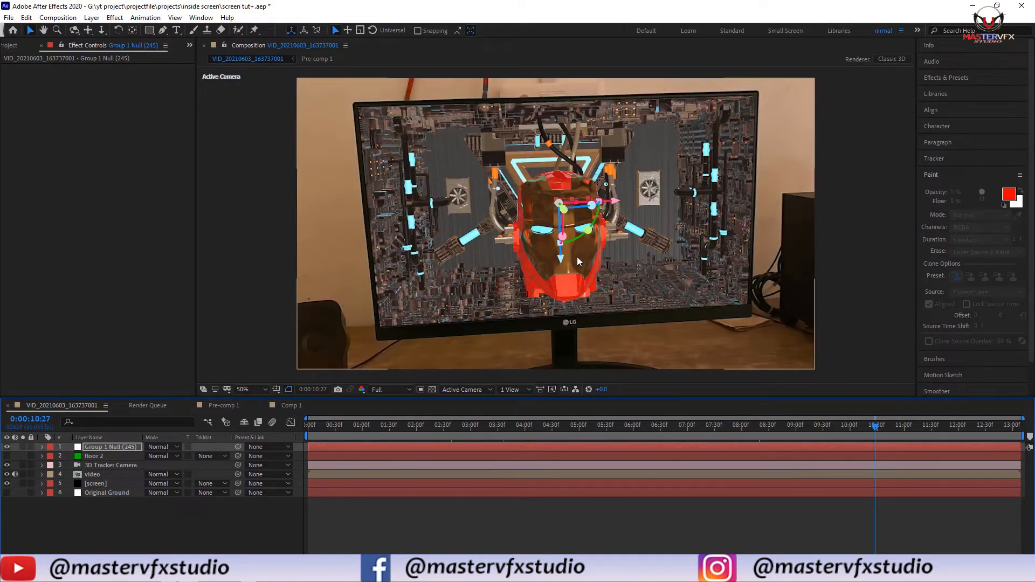
drag(563, 261, 561, 244)
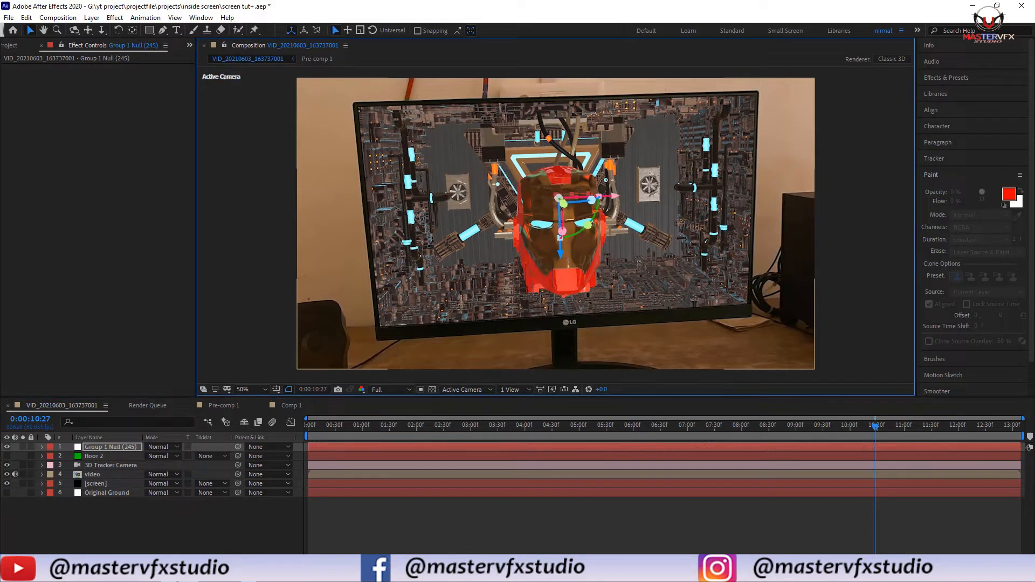
Nudge the Group 1 Null slightly in depth and check the composite at 0:00:12:02
drag(565, 206, 569, 214)
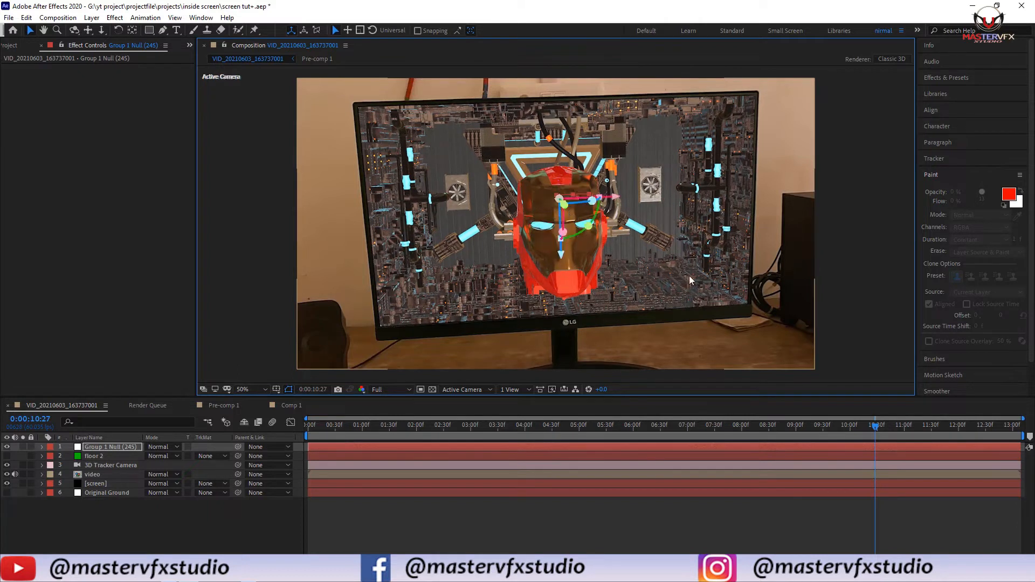
click(961, 425)
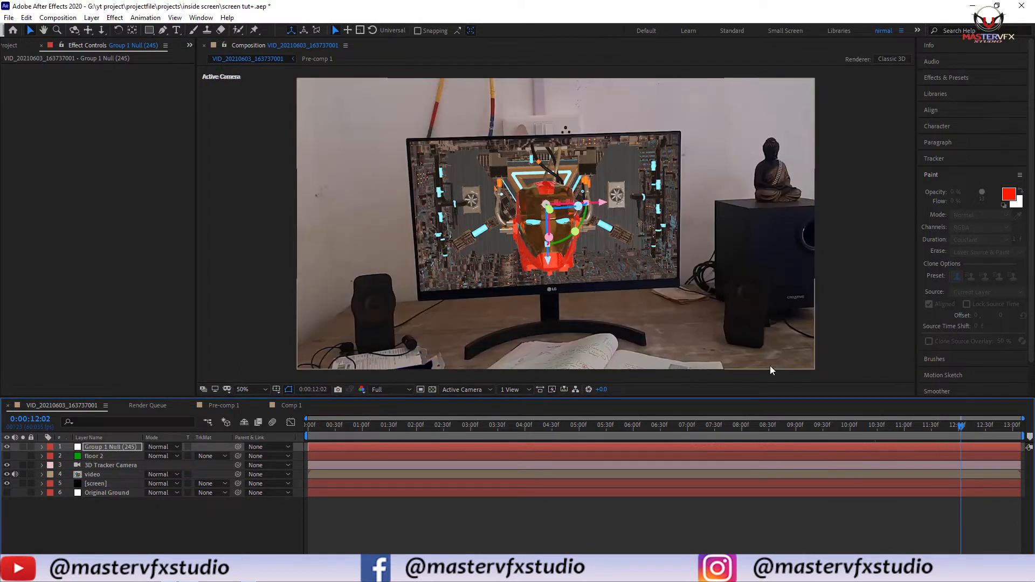
click(608, 502)
Review the composite at several points along the timeline and play a preview from the start with the screen layer soloed
drag(323, 426, 276, 430)
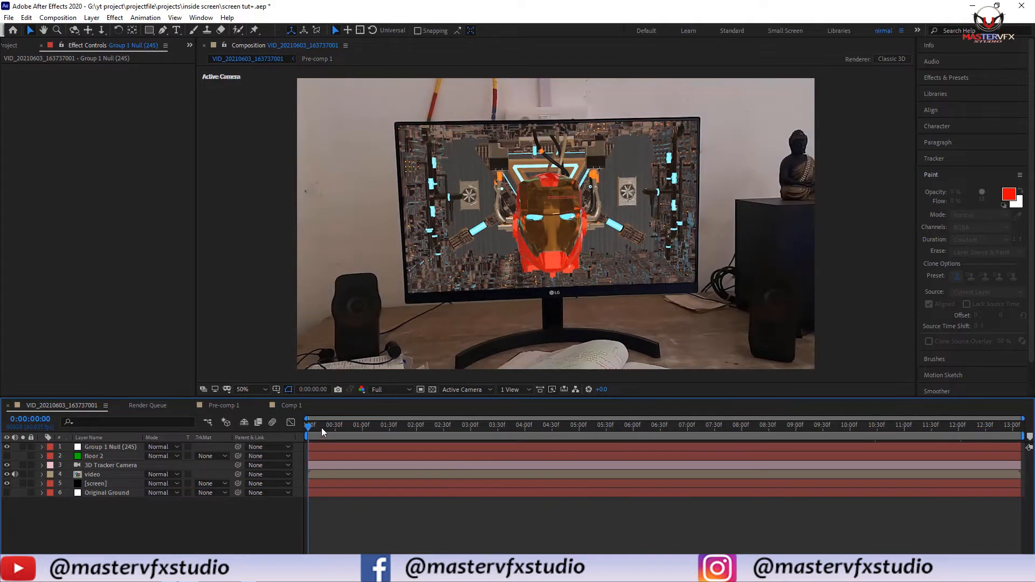
click(331, 426)
click(417, 433)
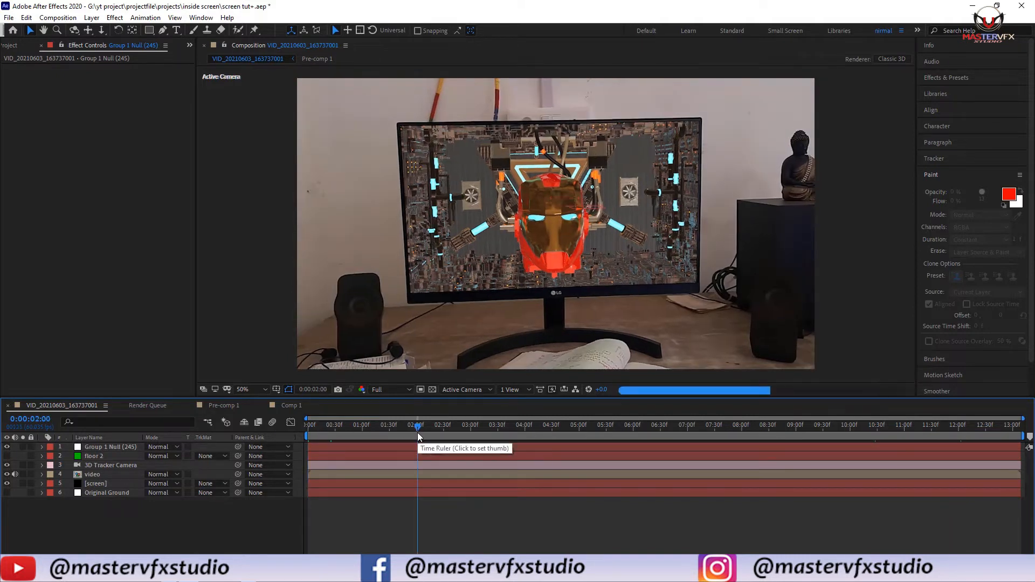
click(546, 433)
click(760, 425)
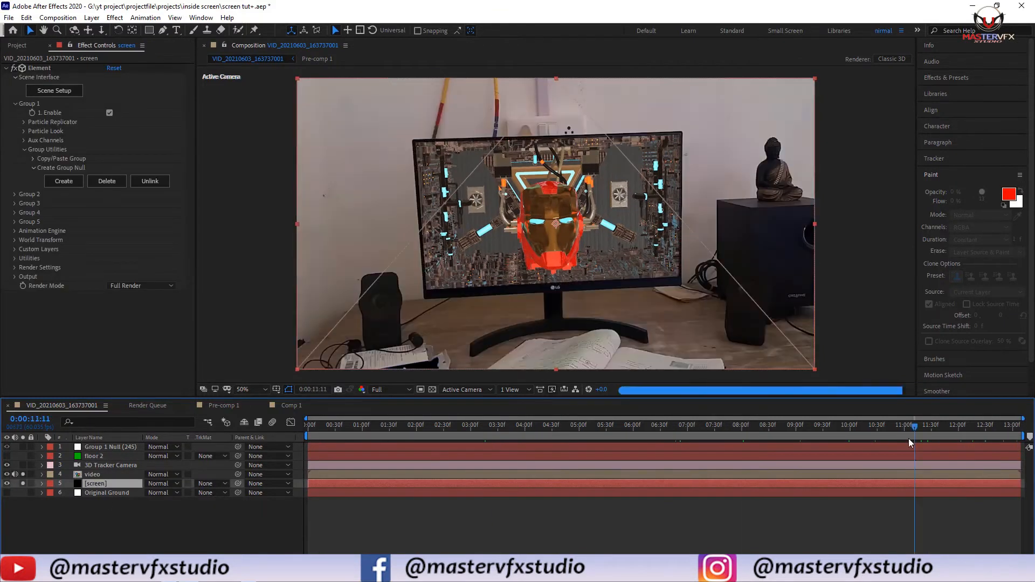
drag(911, 436, 195, 436)
key(space)
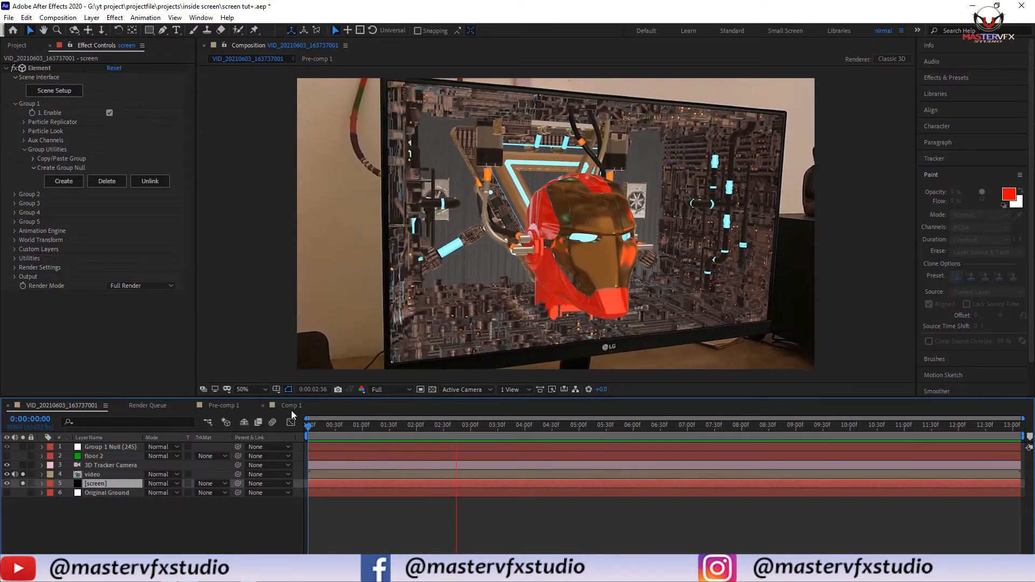
drag(426, 424, 450, 491)
click(106, 447)
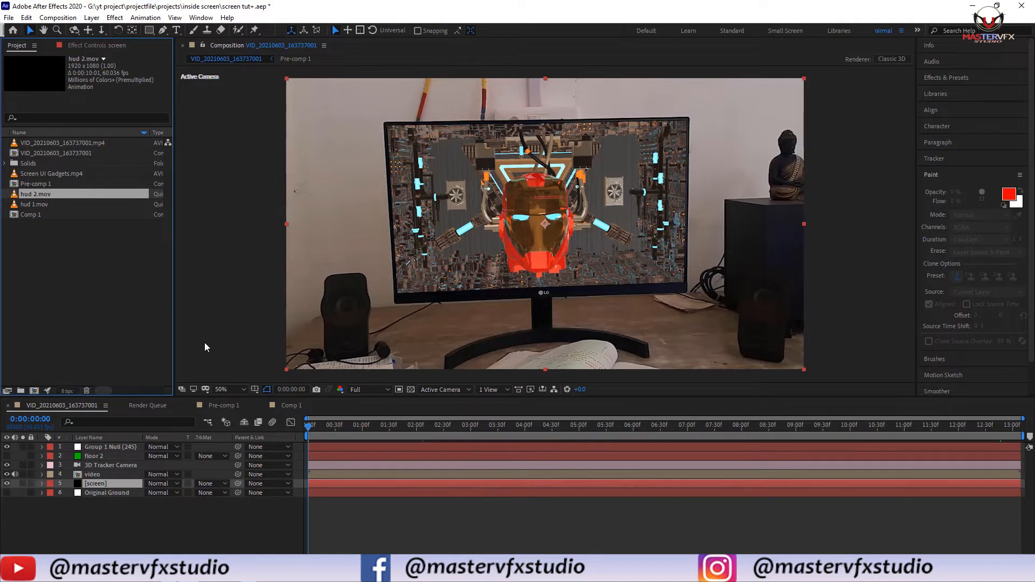
click(234, 326)
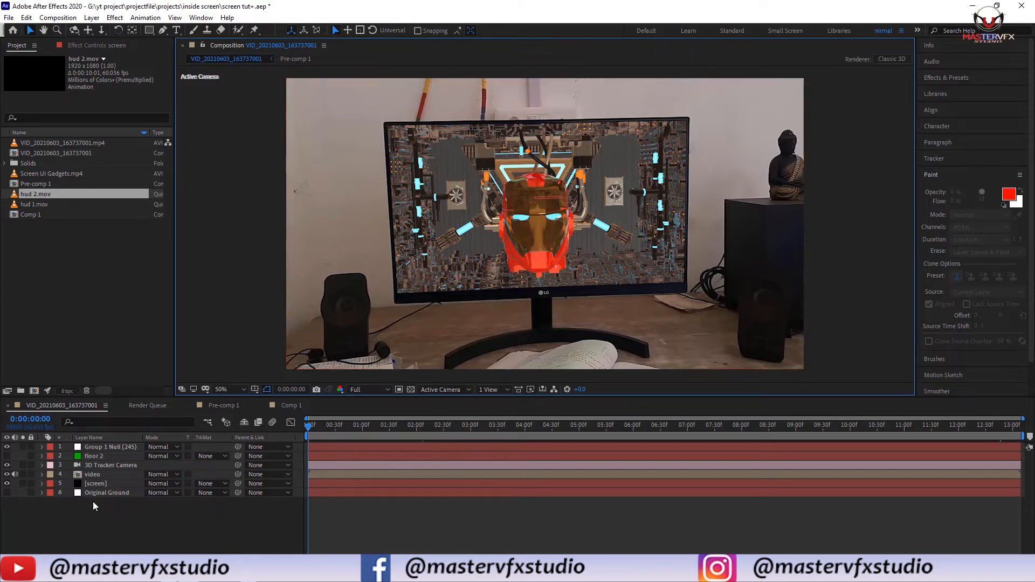
Duplicate the screen layer and rename the upper copy as glow
click(92, 484)
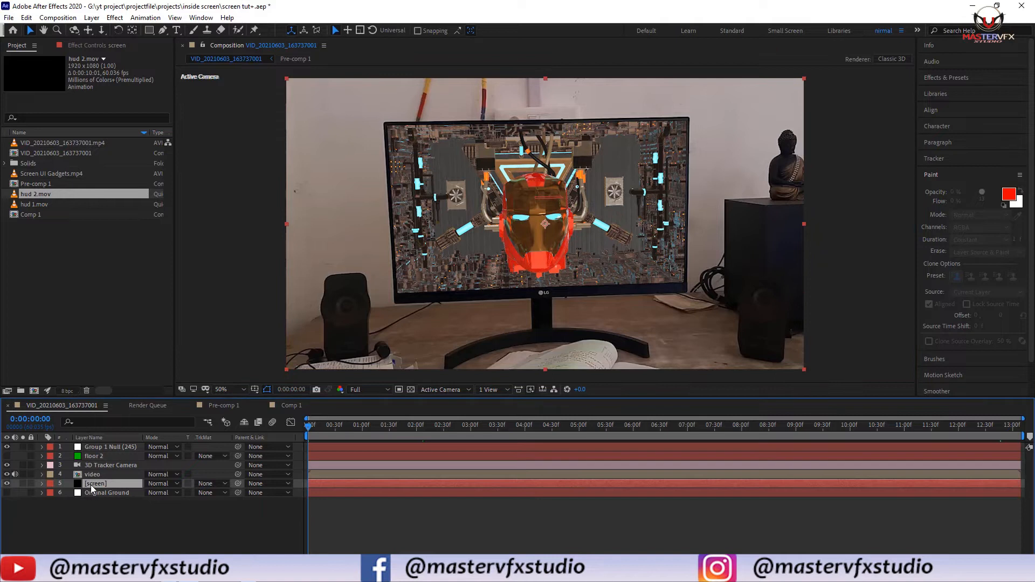
key(ctrl+d)
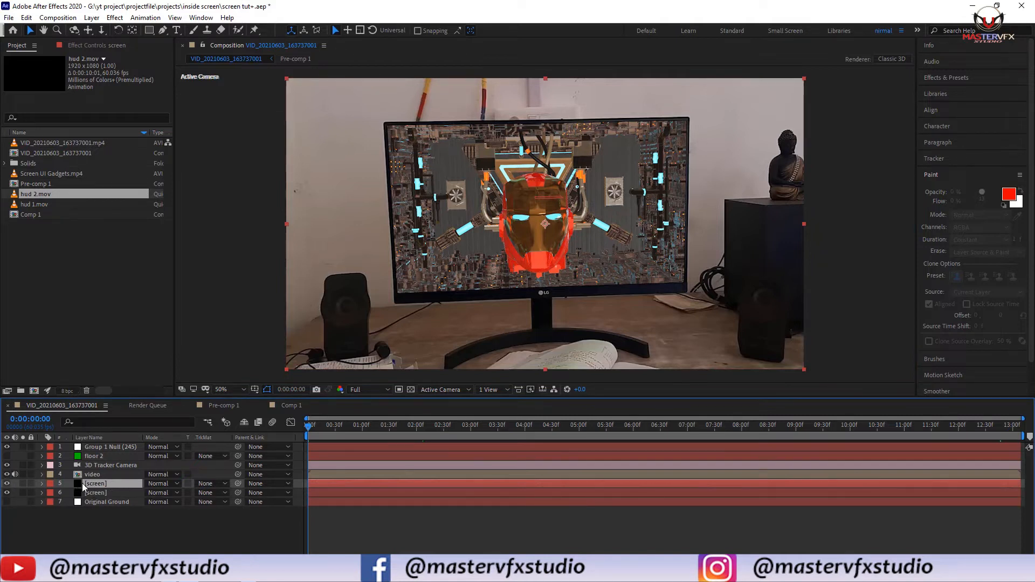
key(Return)
key(BackSpace)
text(glo)
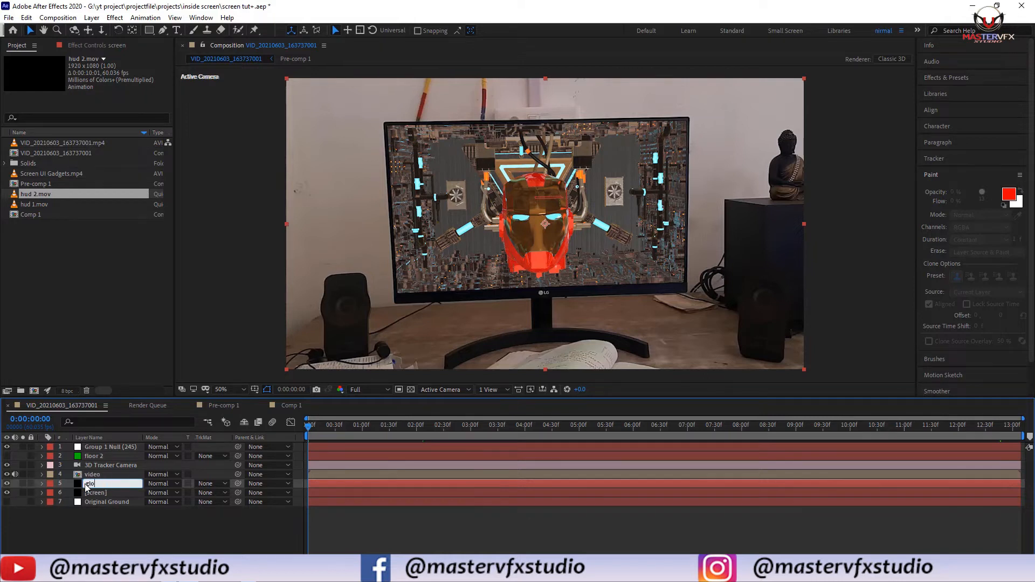
text(ew)
text(w)
key(Return)
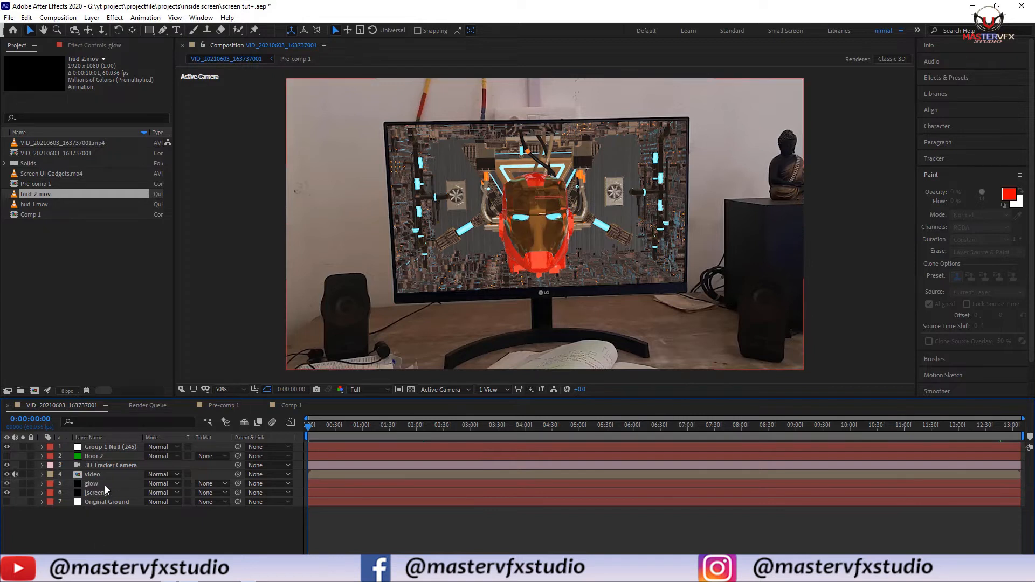
Set the glow layer's Element output to show Illumination and solo the layer
click(105, 487)
click(78, 47)
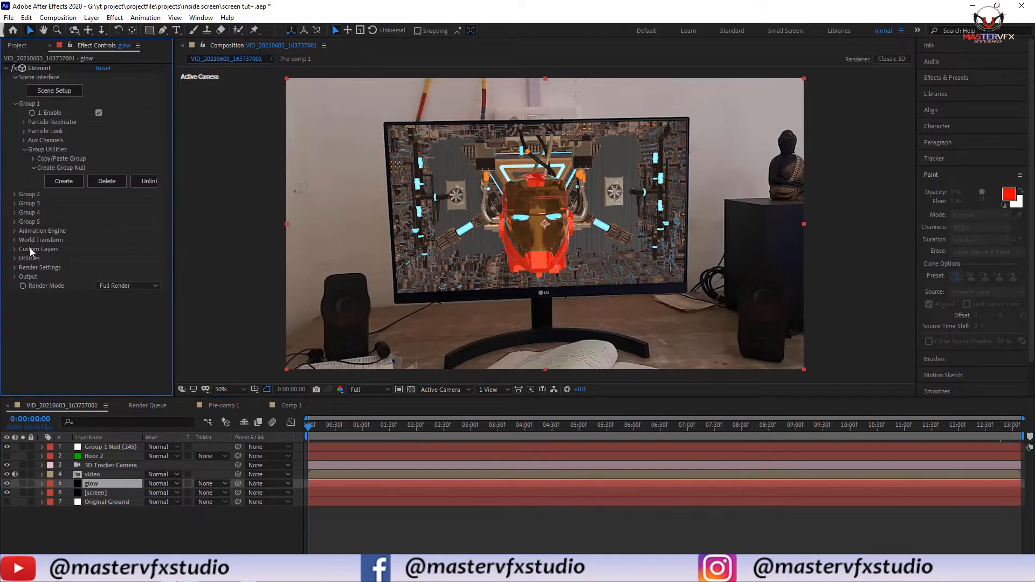
click(14, 276)
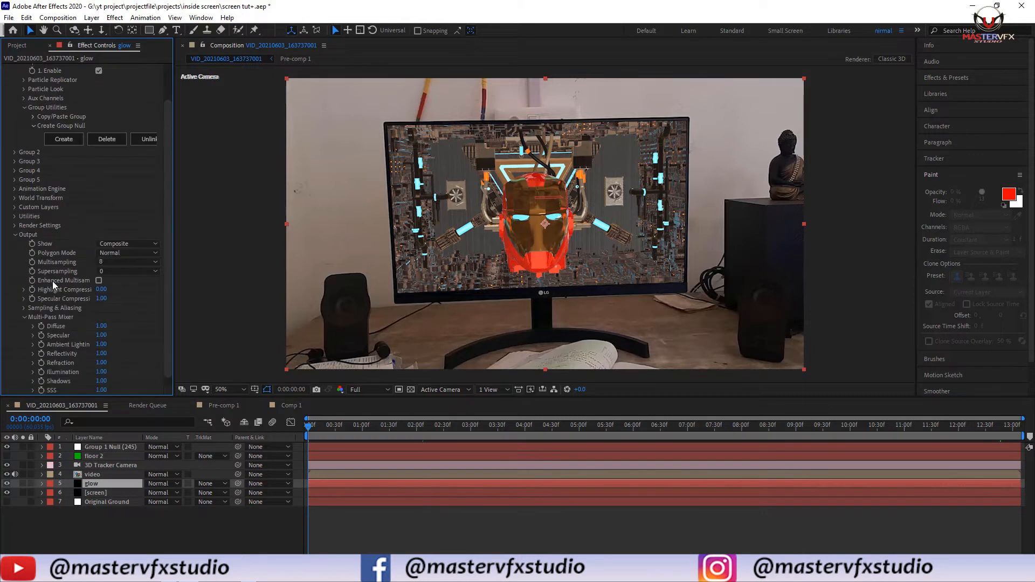
click(114, 244)
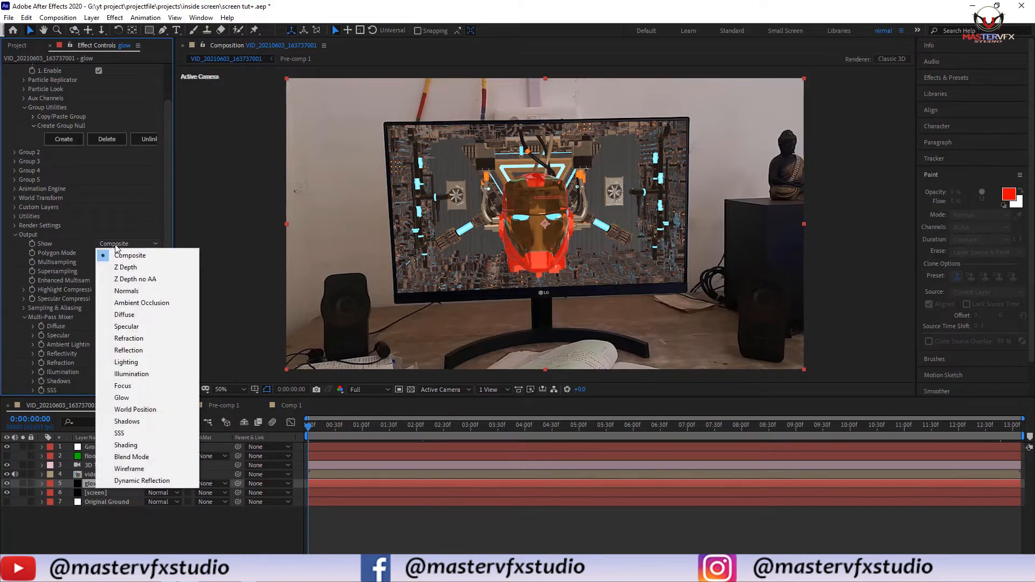
click(138, 374)
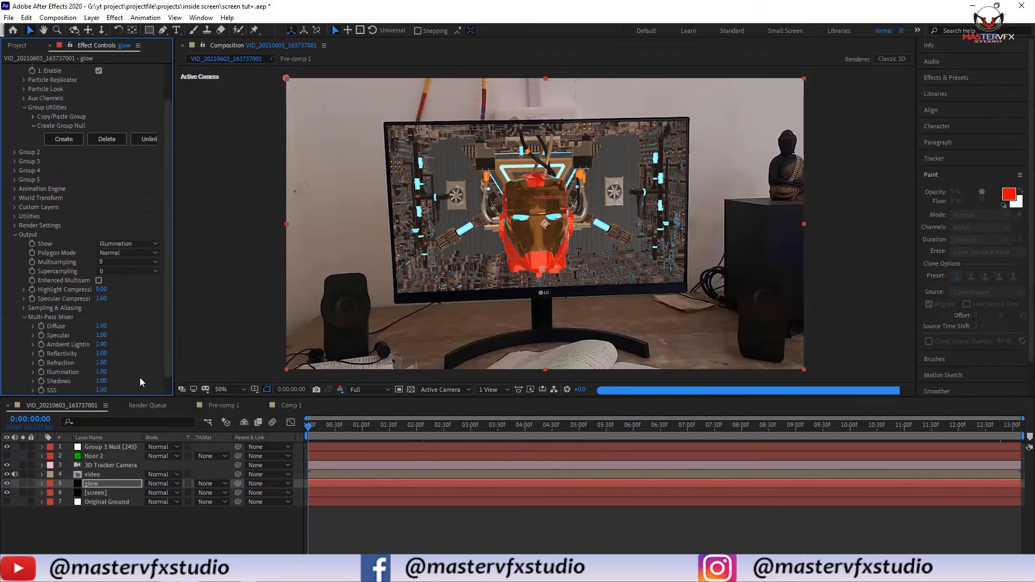
click(12, 236)
click(22, 484)
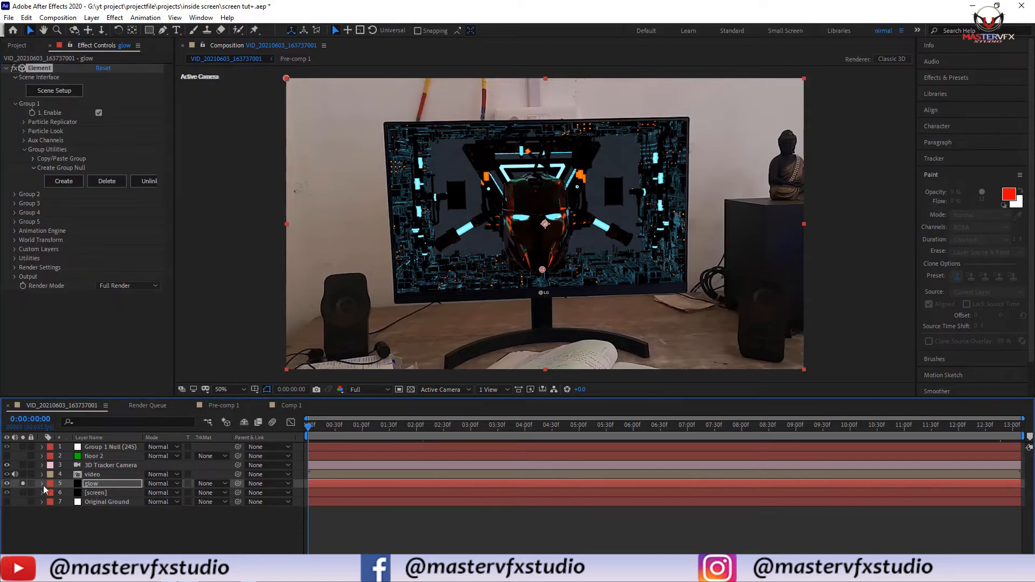
click(93, 485)
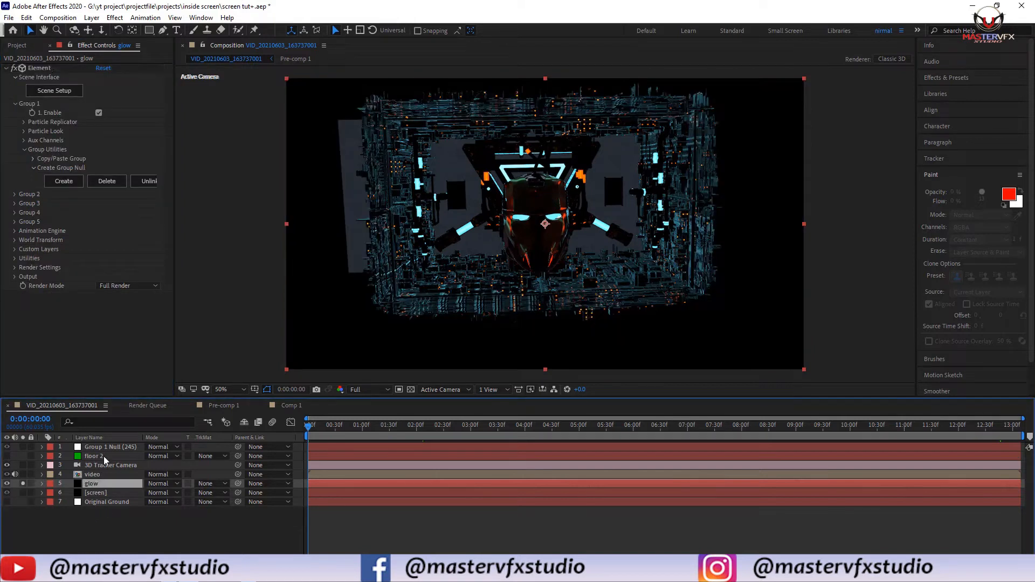
Apply the Tint effect to the glow layer after its Element effect
click(6, 68)
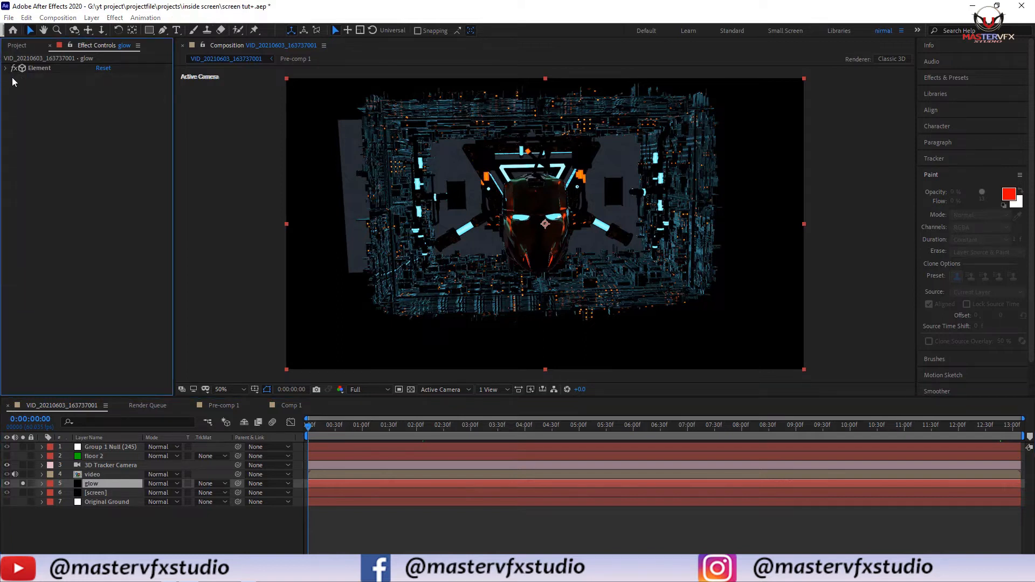
key(ctrl+space)
text(ti)
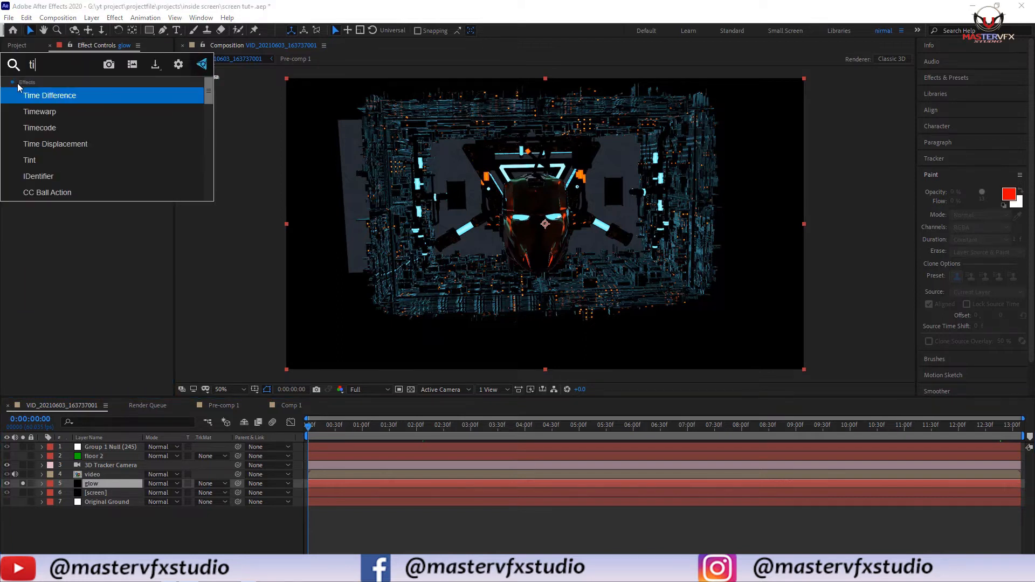
click(40, 160)
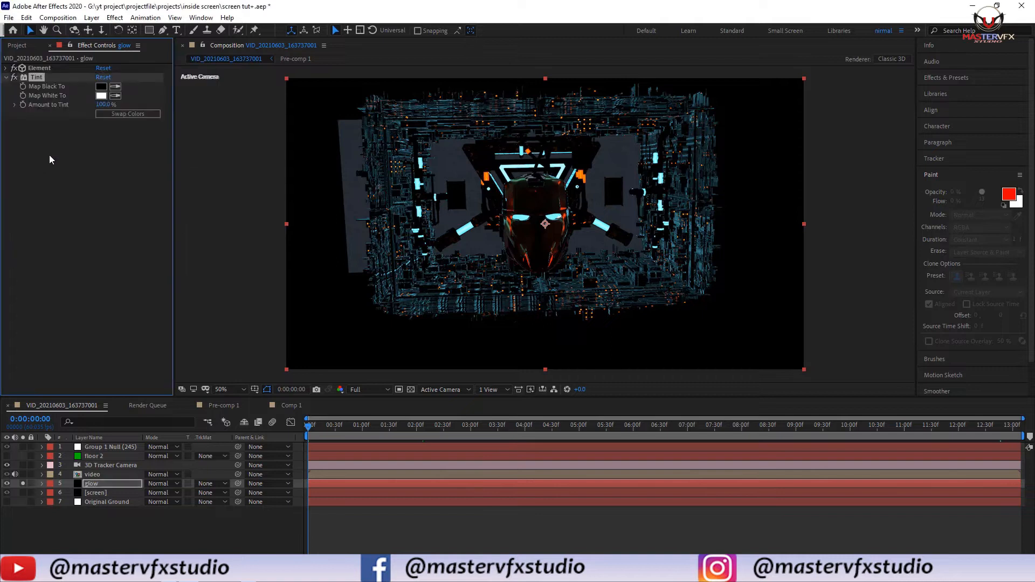
Try blue shades for the Tint's white mapping, then settle on the light orange FF9D4D
click(101, 96)
drag(166, 209, 166, 241)
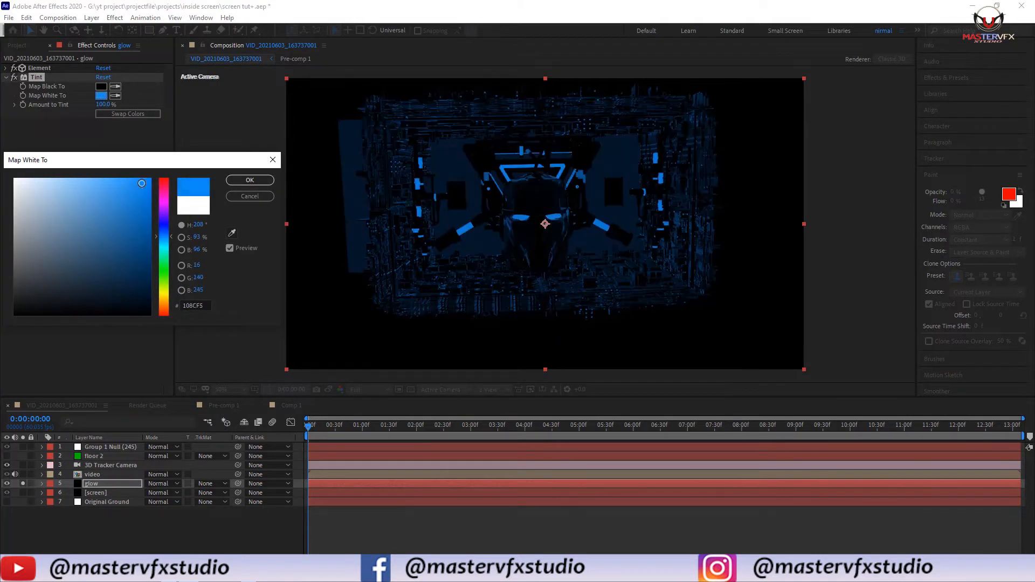
click(141, 185)
click(83, 183)
drag(83, 183, 96, 179)
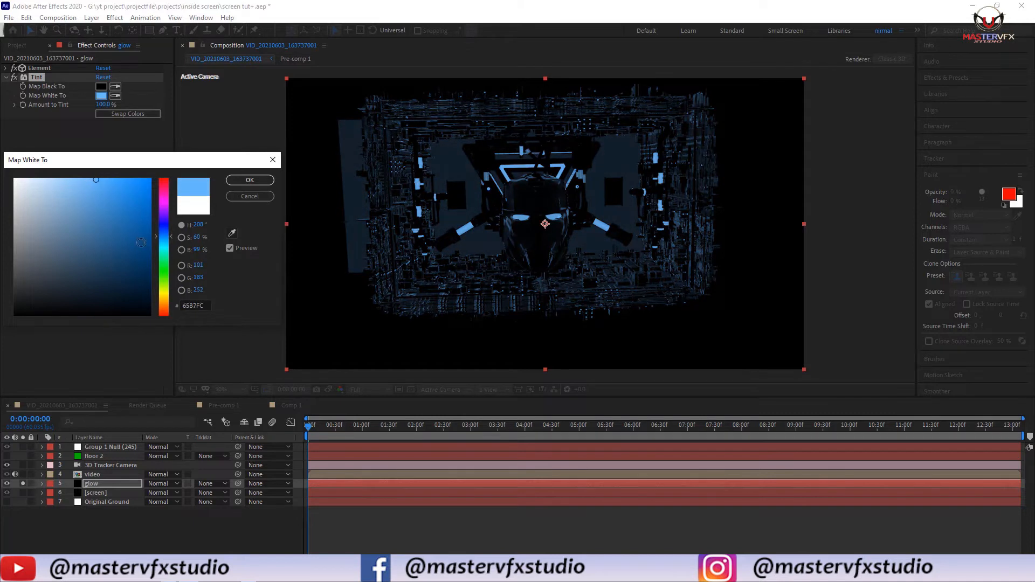
drag(164, 249, 172, 304)
drag(111, 182, 111, 178)
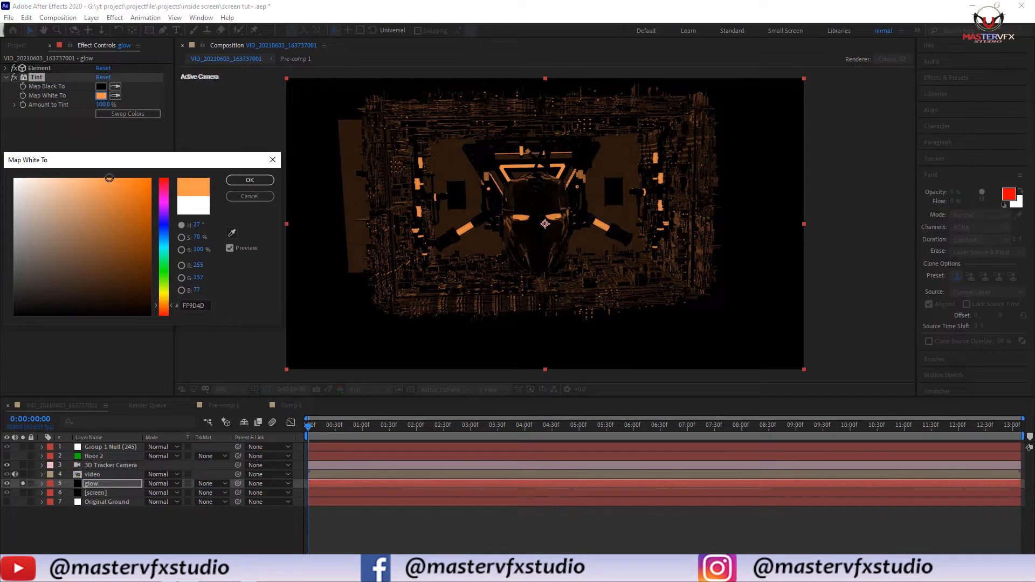
click(248, 180)
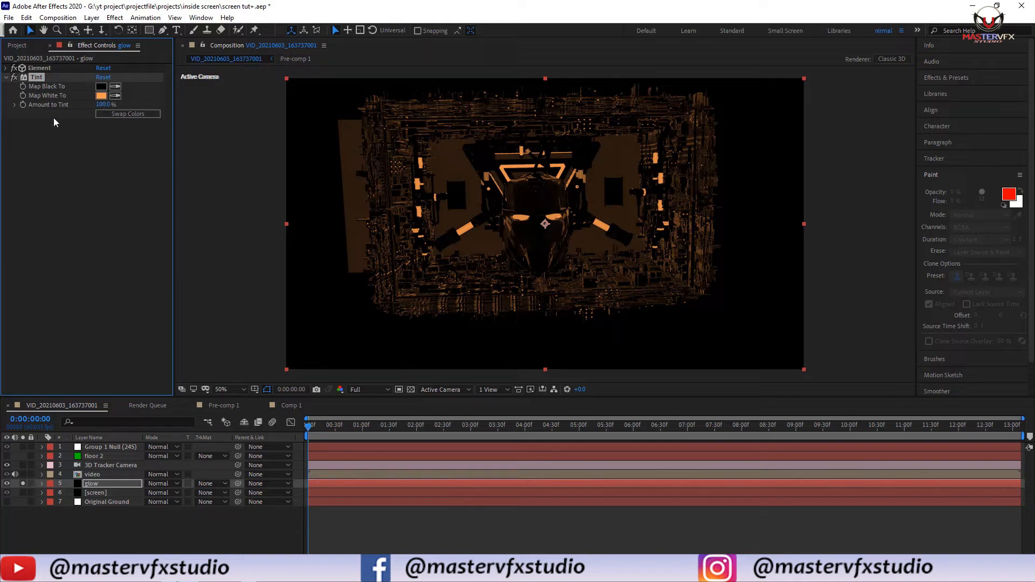
Apply the Deep Glow effect to the glow layer
key(ctrl+space)
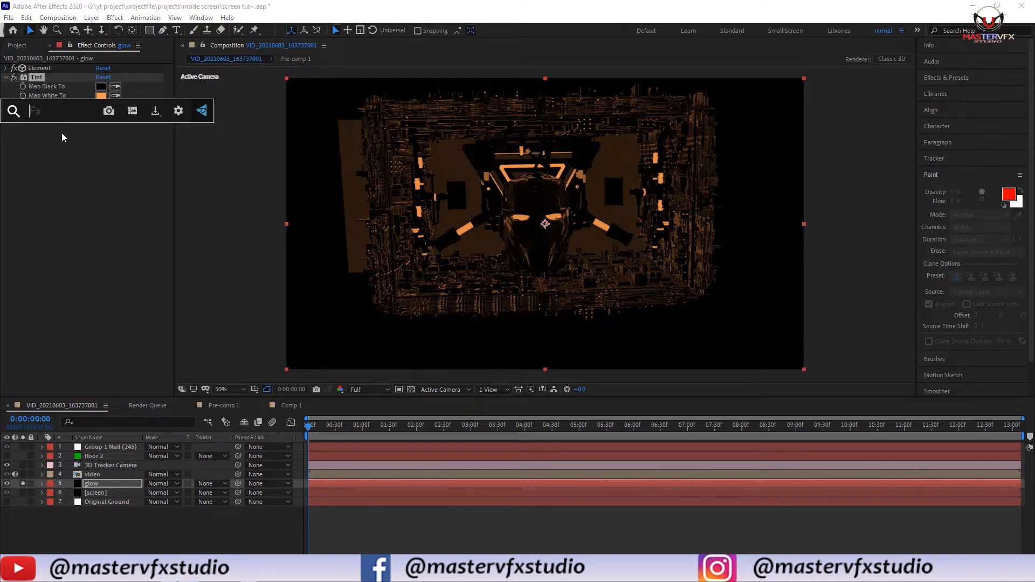
text(deep)
click(62, 144)
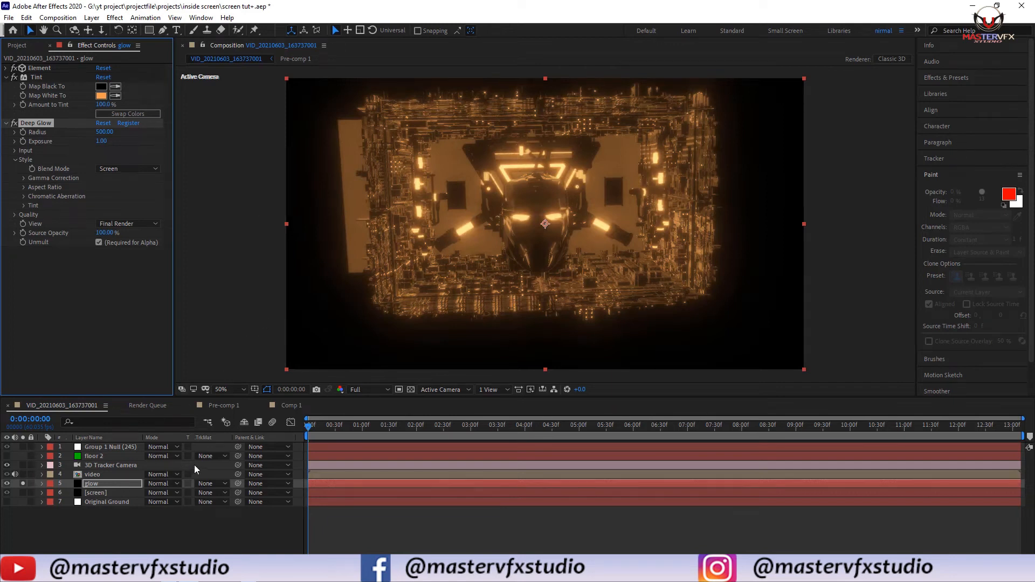
Set the glow layer's blending mode to Screen and turn off its solo
click(155, 484)
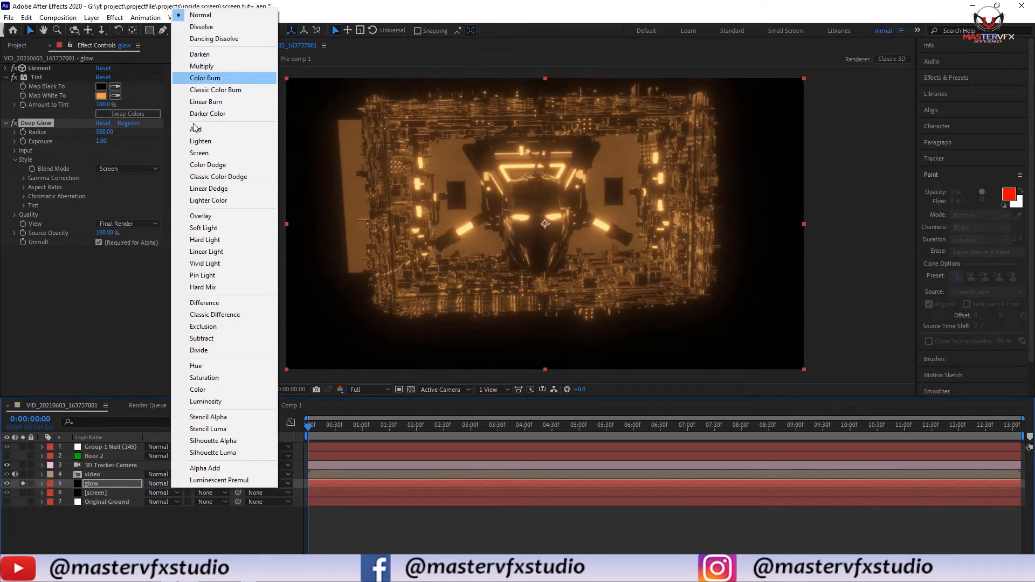
click(209, 153)
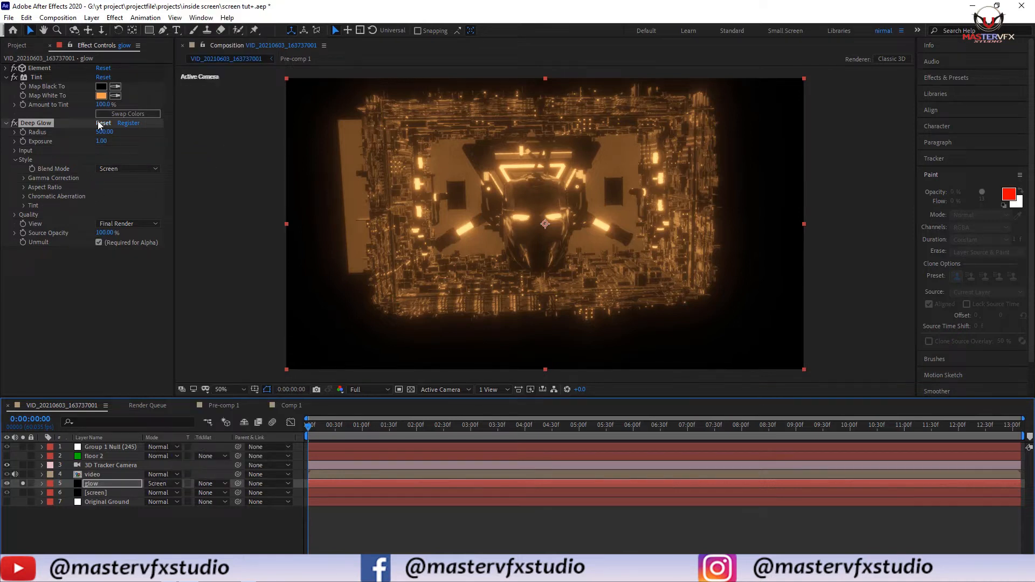
click(23, 483)
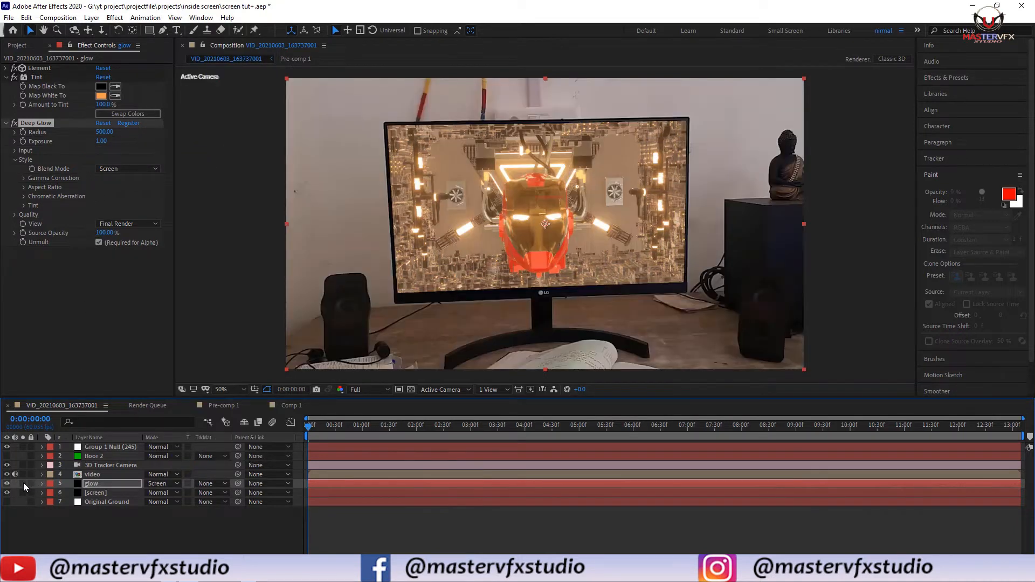
Change the Tint's white mapping to the fully saturated orange FF7200
click(102, 95)
drag(135, 196, 150, 176)
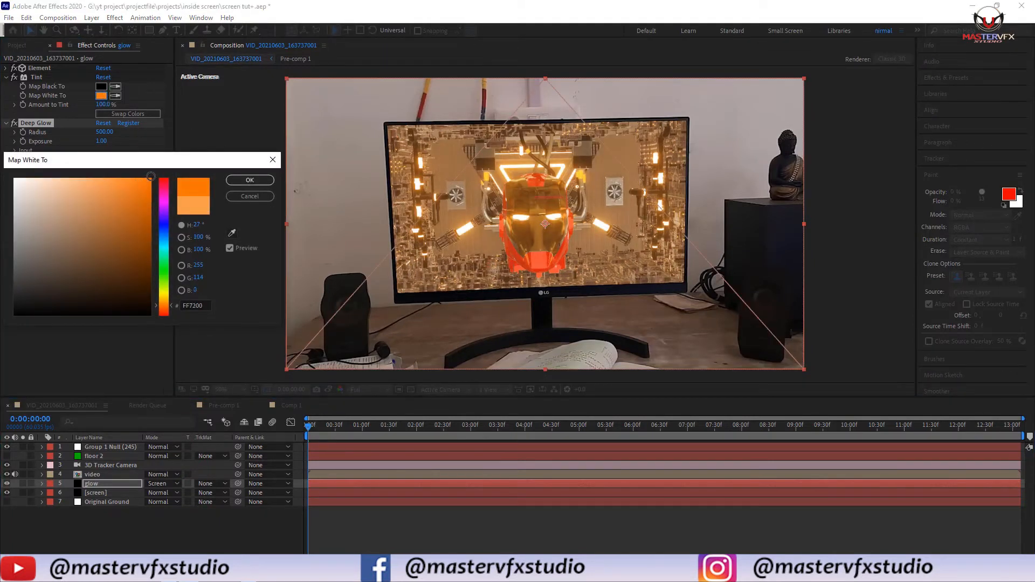
click(250, 180)
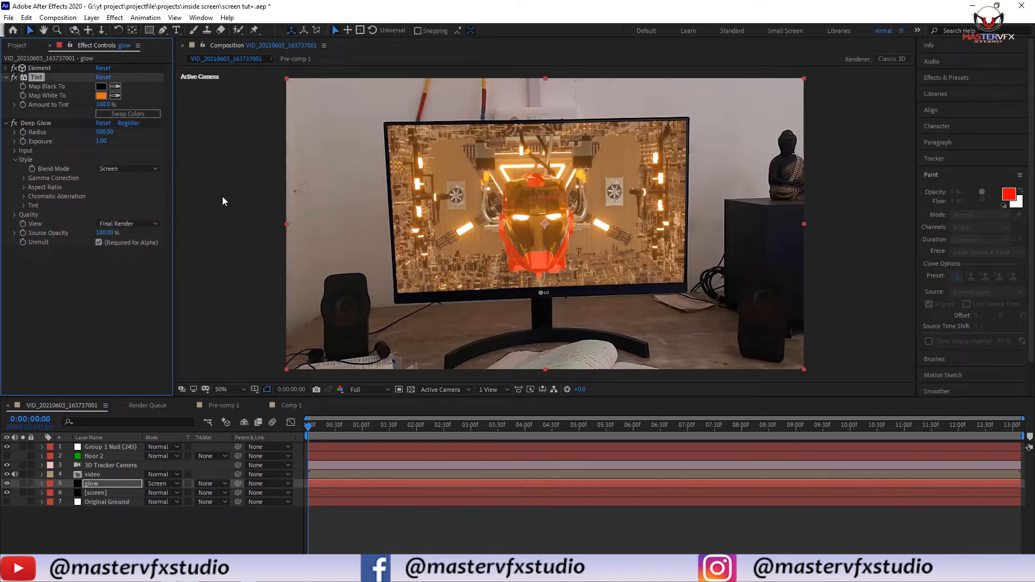
Set Deep Glow's exposure to 2.00 and raise its input threshold to 37%
click(101, 142)
key(Return)
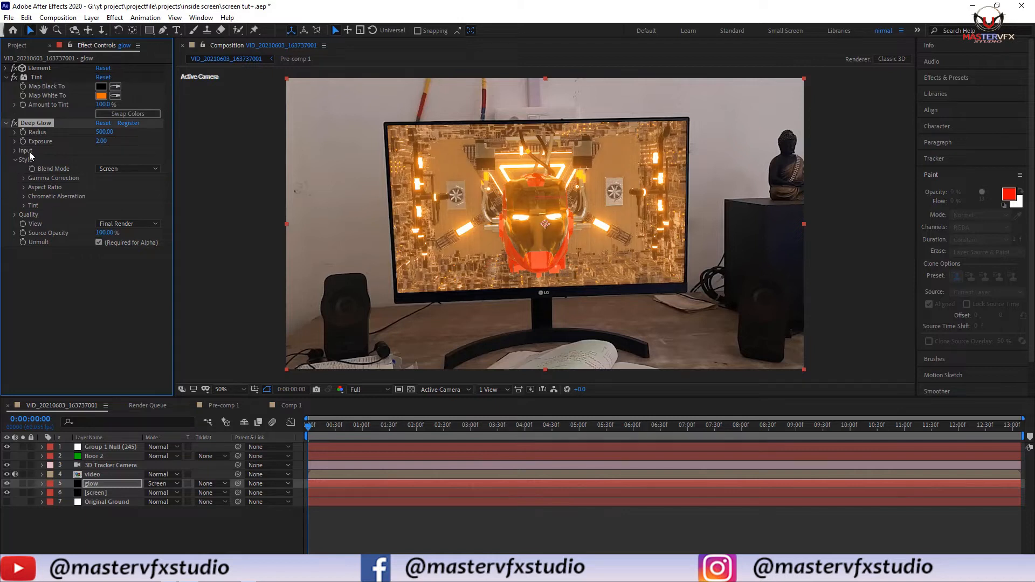
click(15, 152)
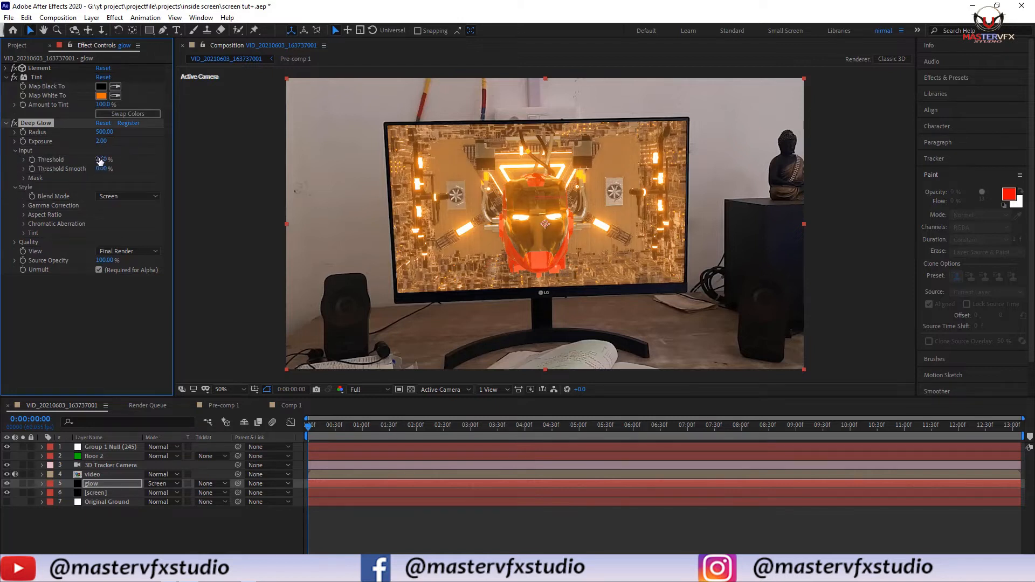
drag(106, 160, 120, 159)
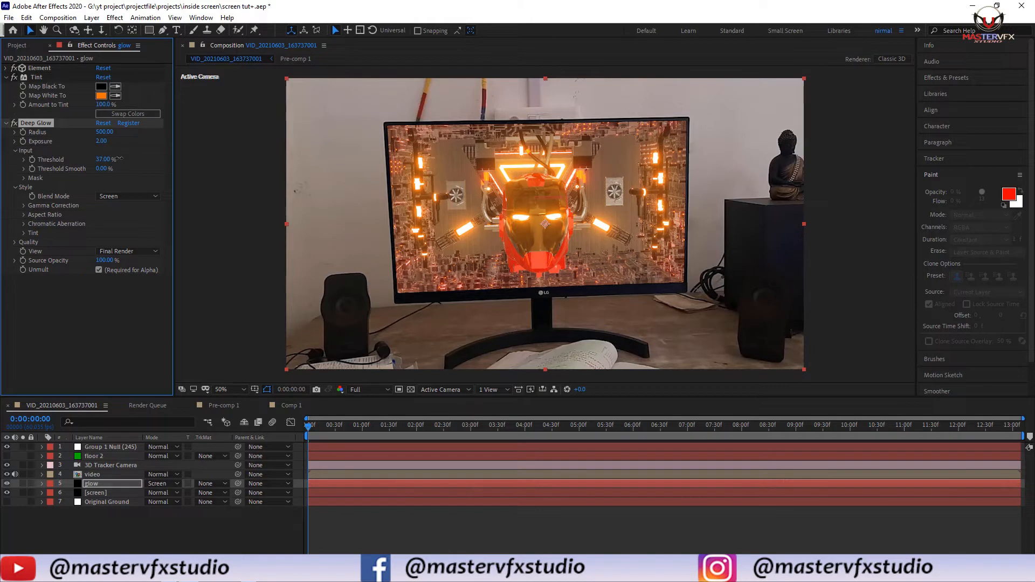
Scrub through the composition to review the orange glow across the shot
drag(122, 159, 120, 158)
drag(324, 429, 562, 439)
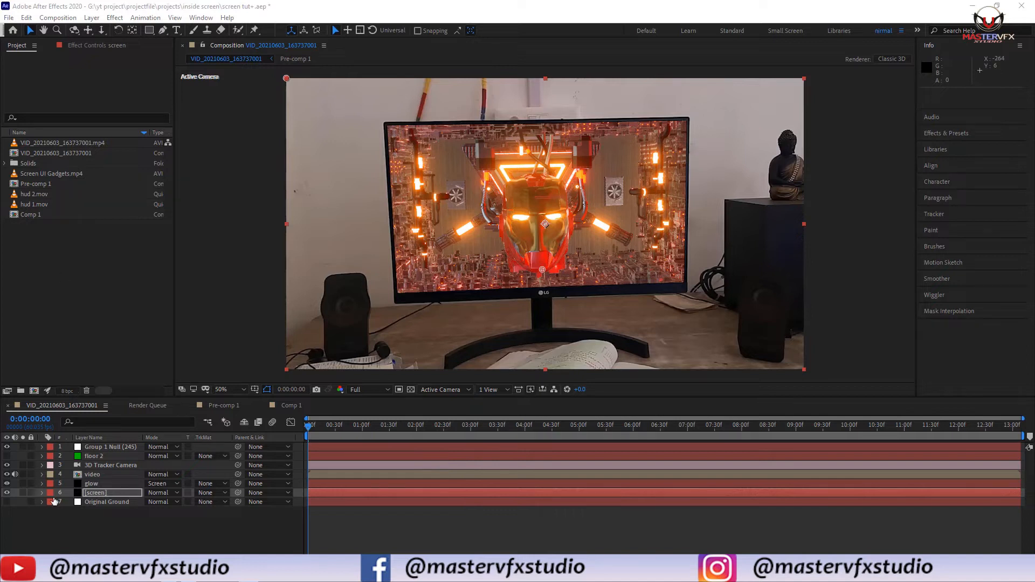
Duplicate the screen layer and rename the copy infograph
click(90, 494)
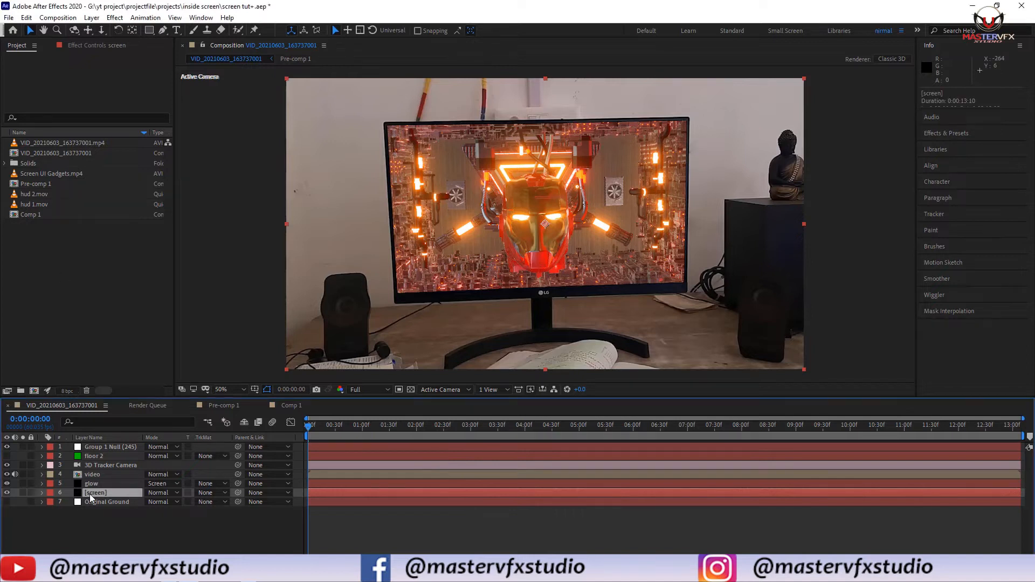
key(ctrl+d)
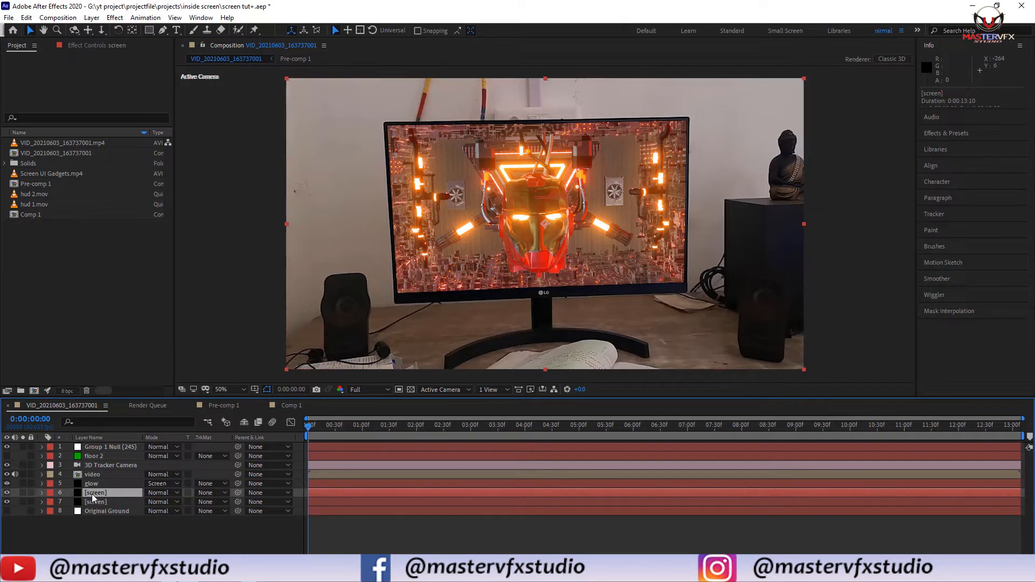
key(Return)
key(BackSpace)
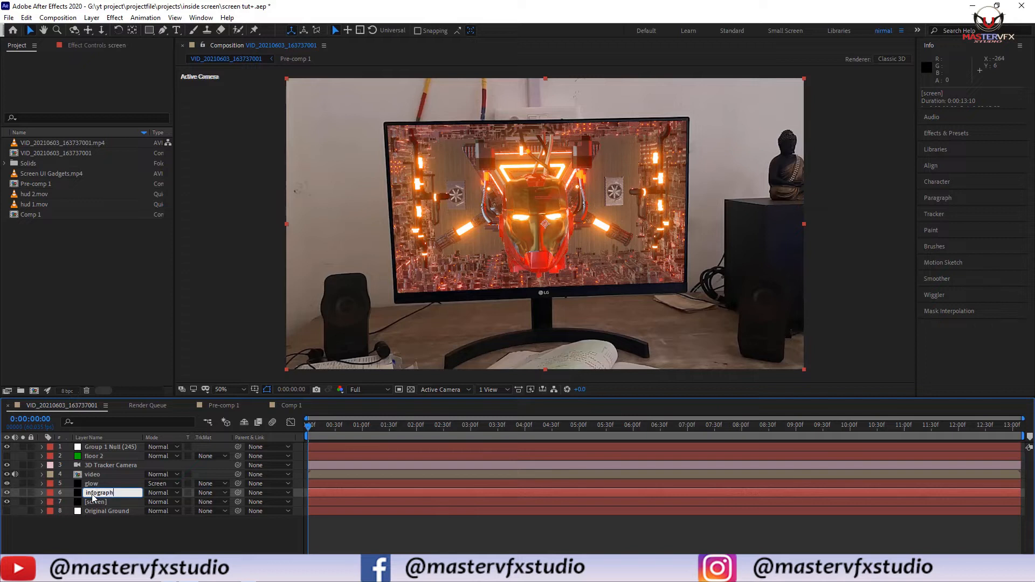
click(98, 540)
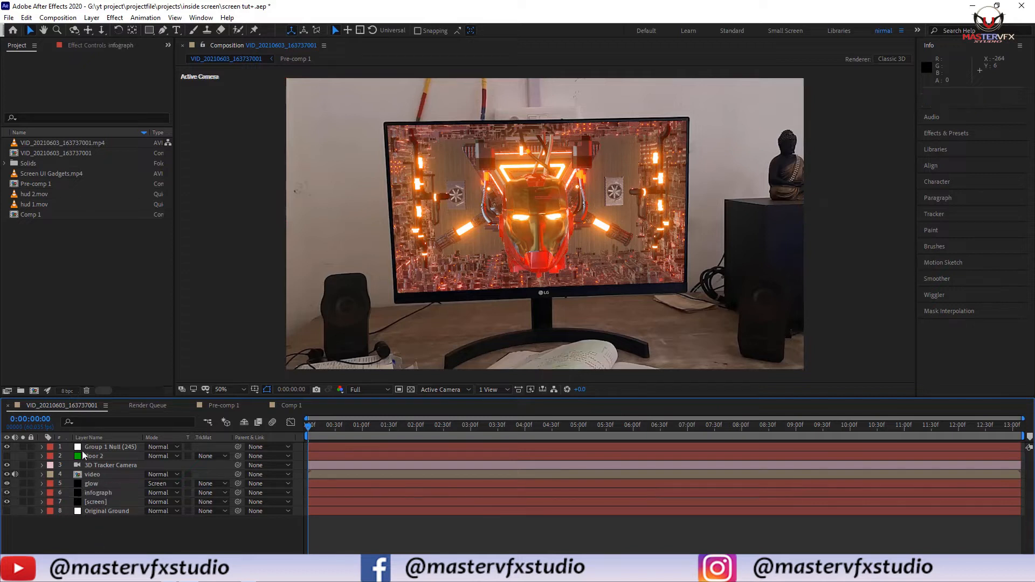
Add hud 1.mov, hud 2.mov and Screen UI Gadgets.mp4 to the composition beneath all the existing layers
click(40, 206)
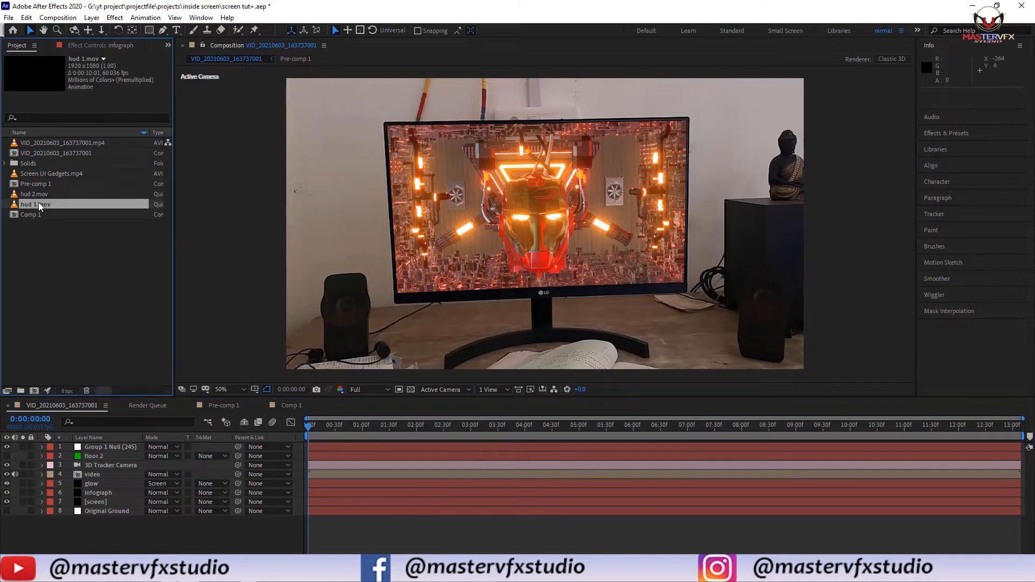
shift+click(38, 196)
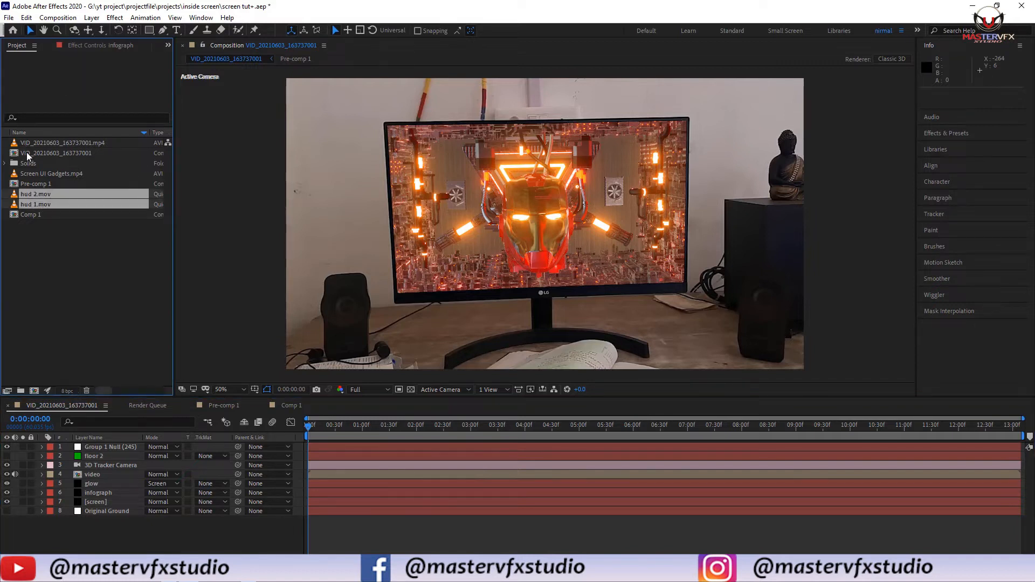
ctrl+click(34, 174)
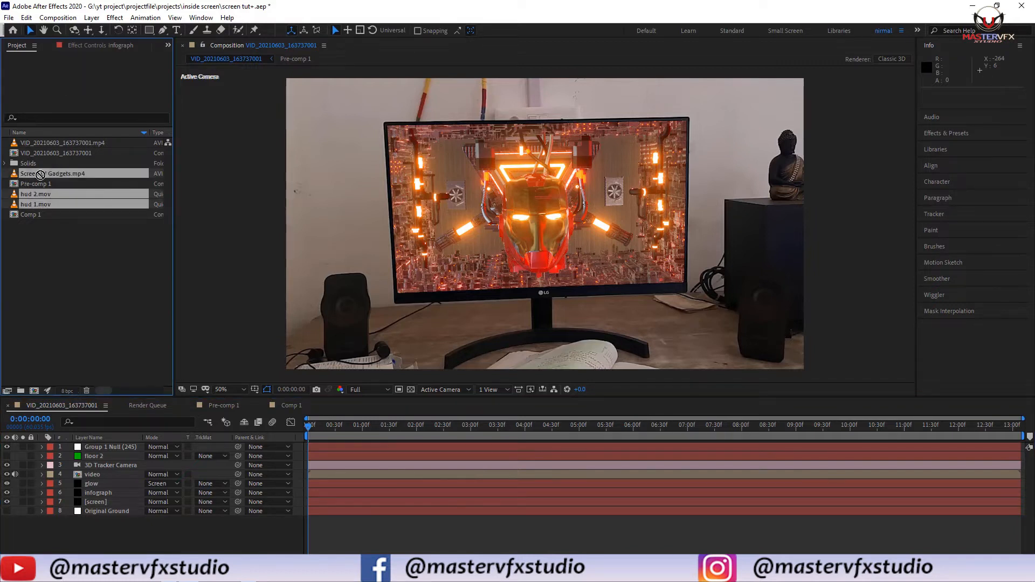
drag(41, 175, 156, 537)
key(space)
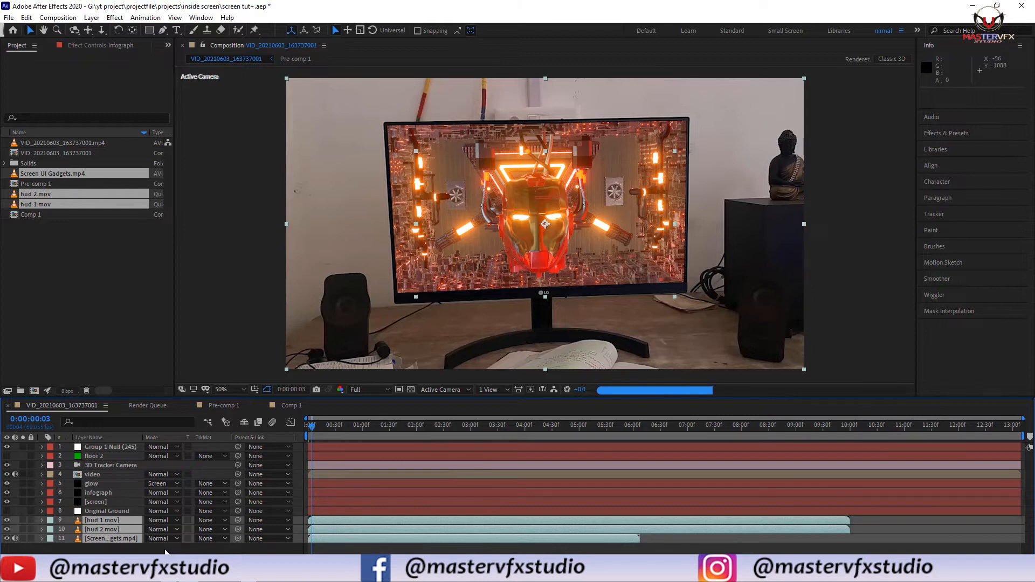
click(100, 548)
Inspect the hud 1.mov footage in an enlarged layer viewer, return to its first frame and close the viewer
double_click(86, 521)
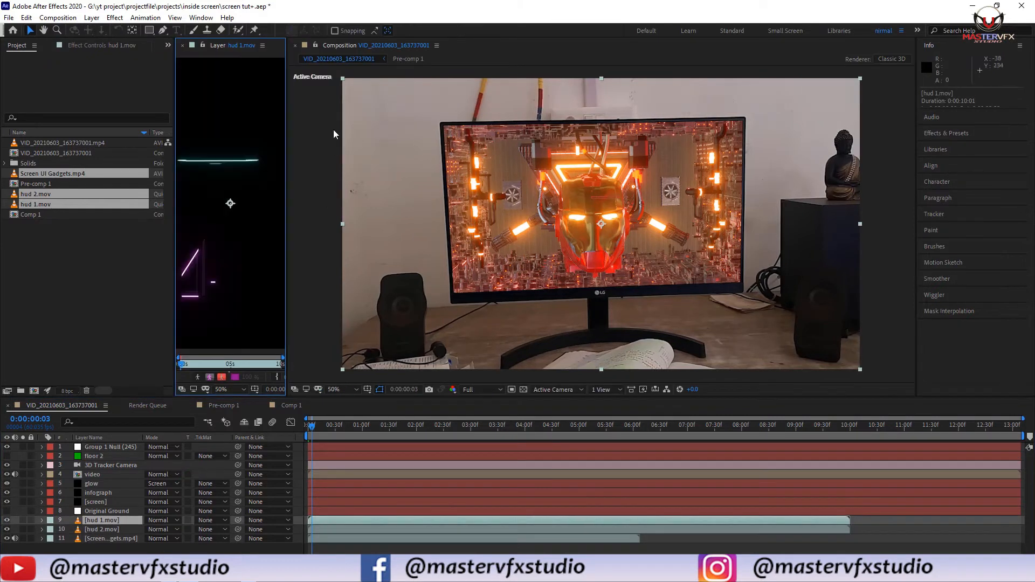
drag(286, 80, 681, 81)
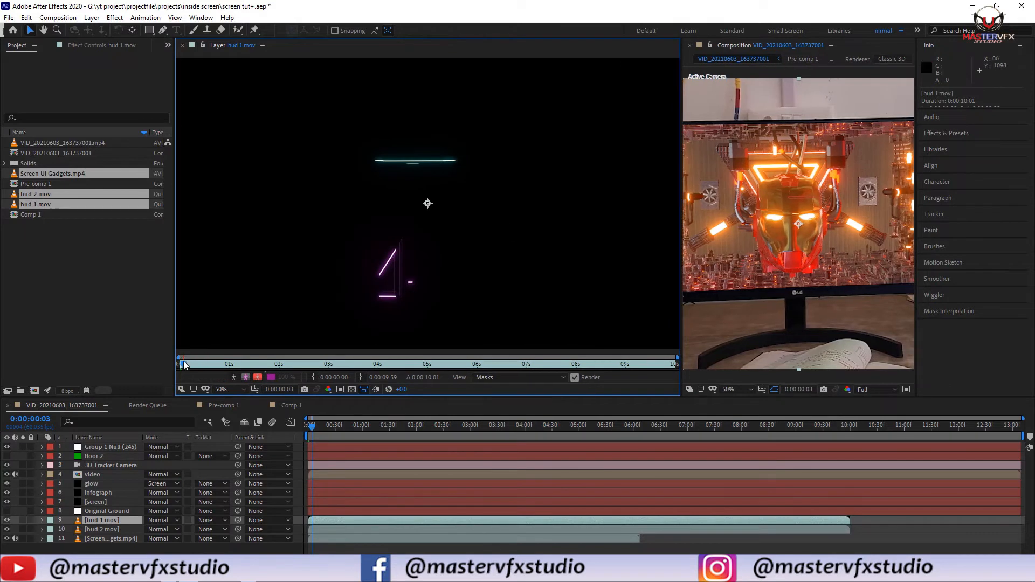
mouse_move(184, 365)
mouse_down()
mouse_move(449, 369)
mouse_move(180, 370)
mouse_up()
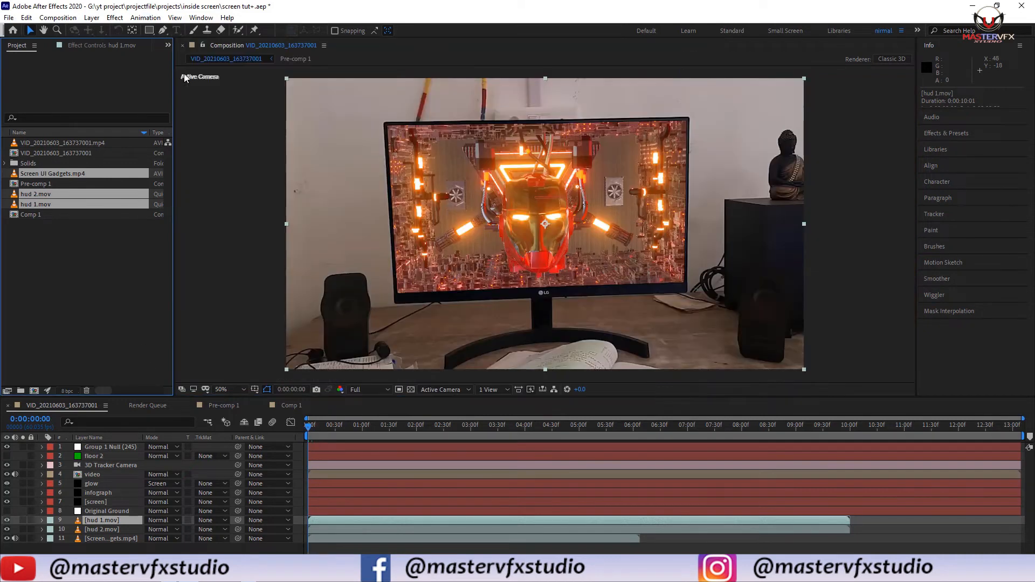
click(183, 46)
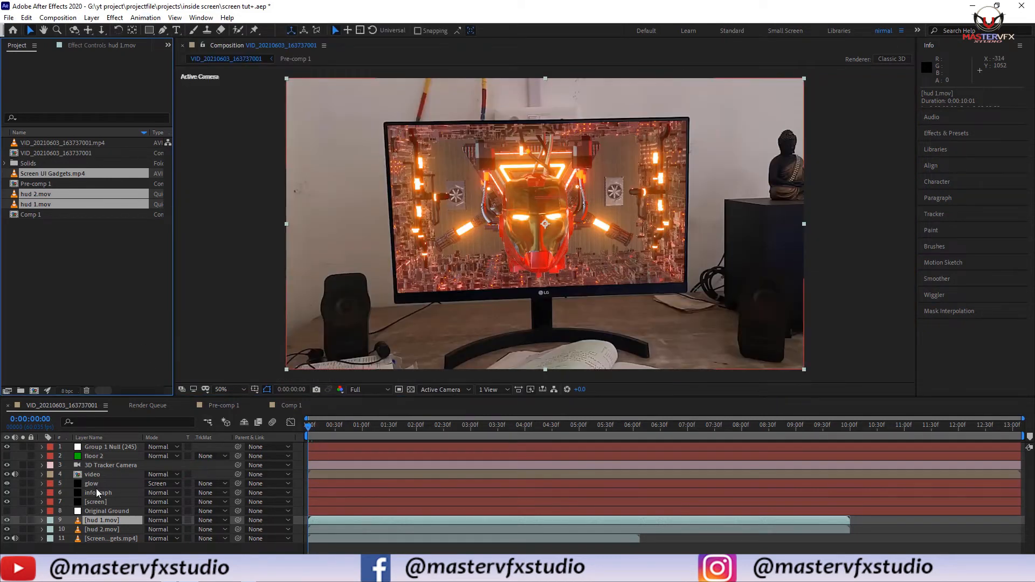
Move the infograph layer above glow and assign hud 1.mov and hud 2.mov as its Element custom texture layers 1 and 2
drag(97, 497, 96, 484)
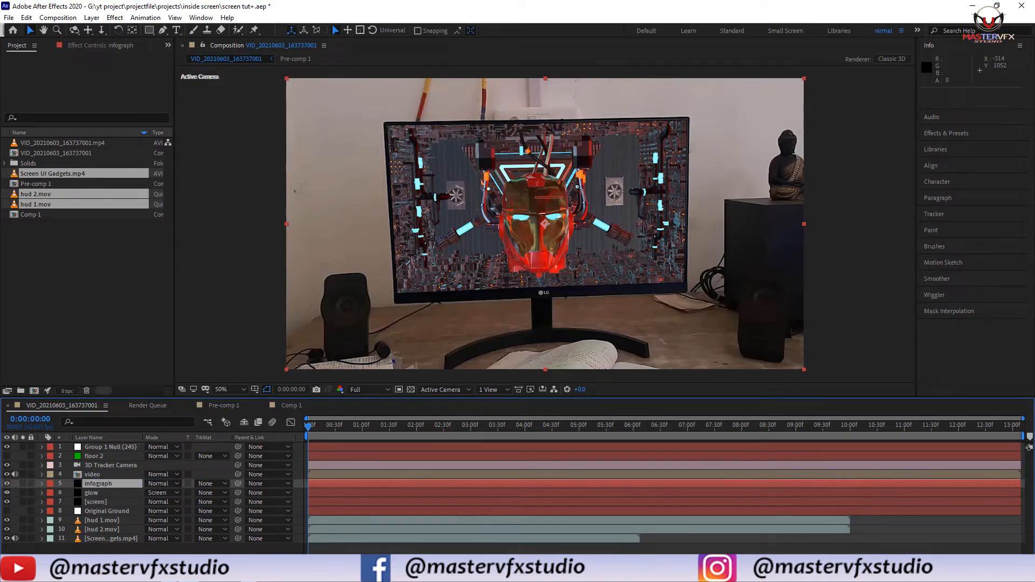
click(102, 45)
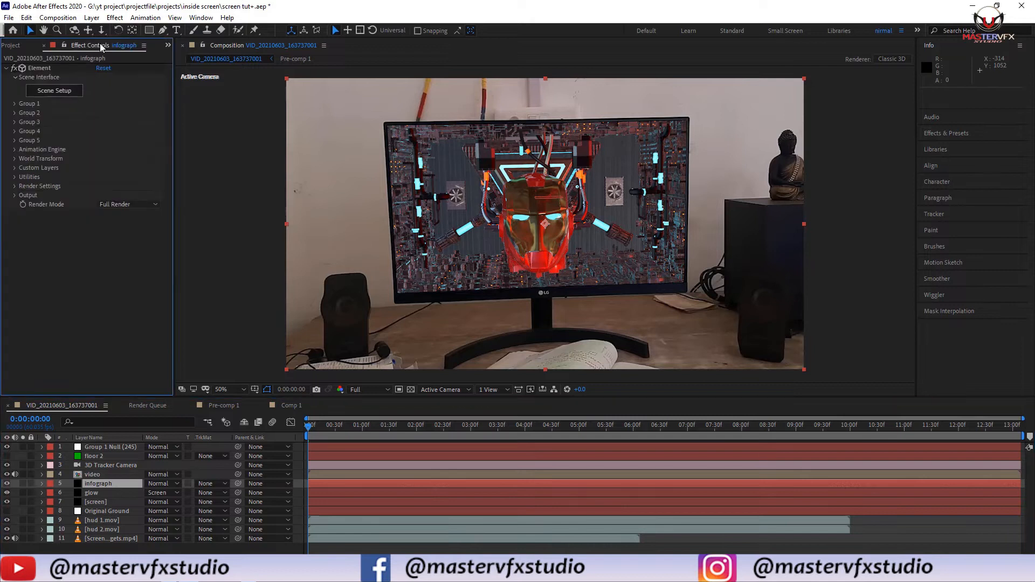
click(14, 169)
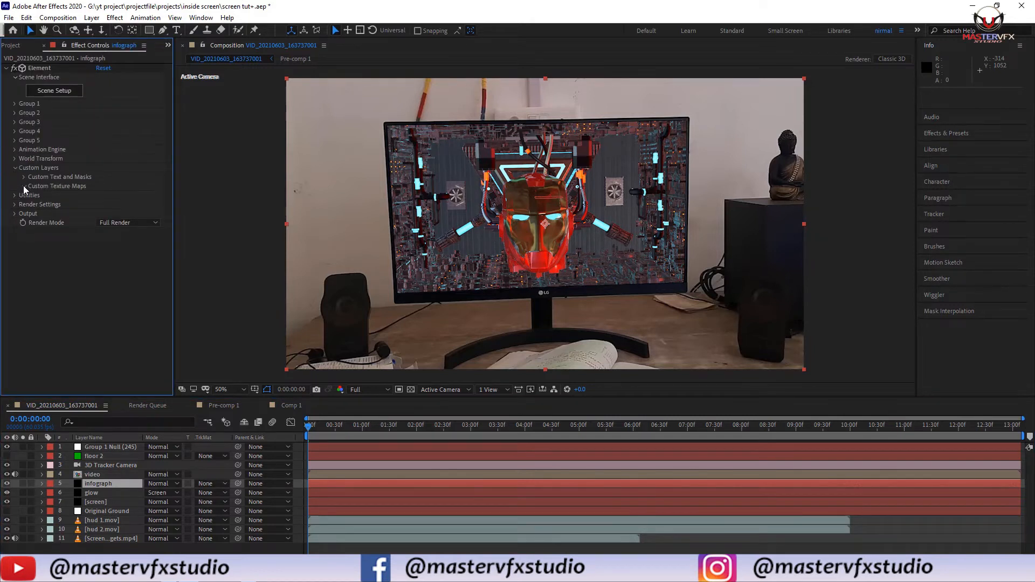
click(24, 186)
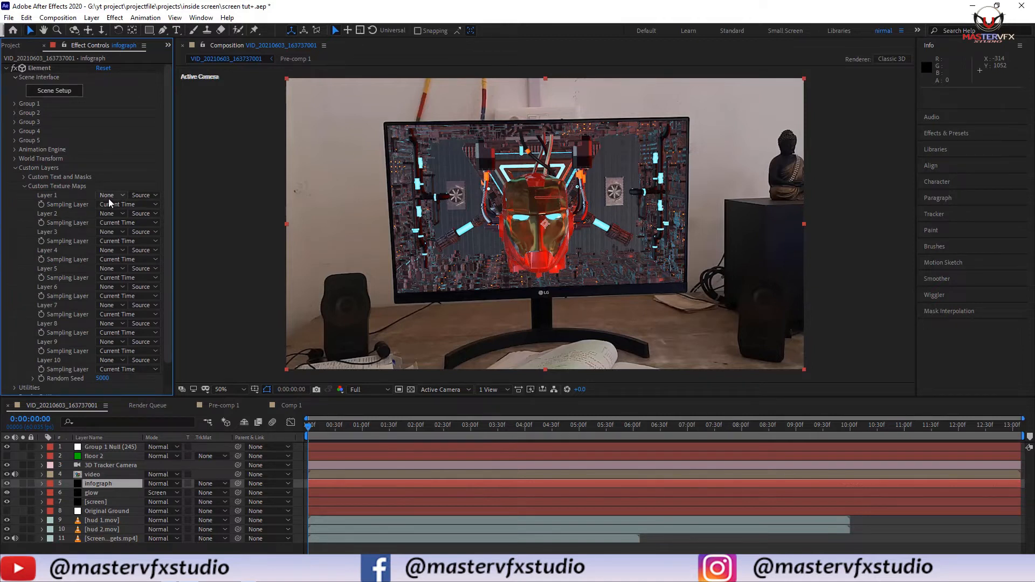
click(110, 195)
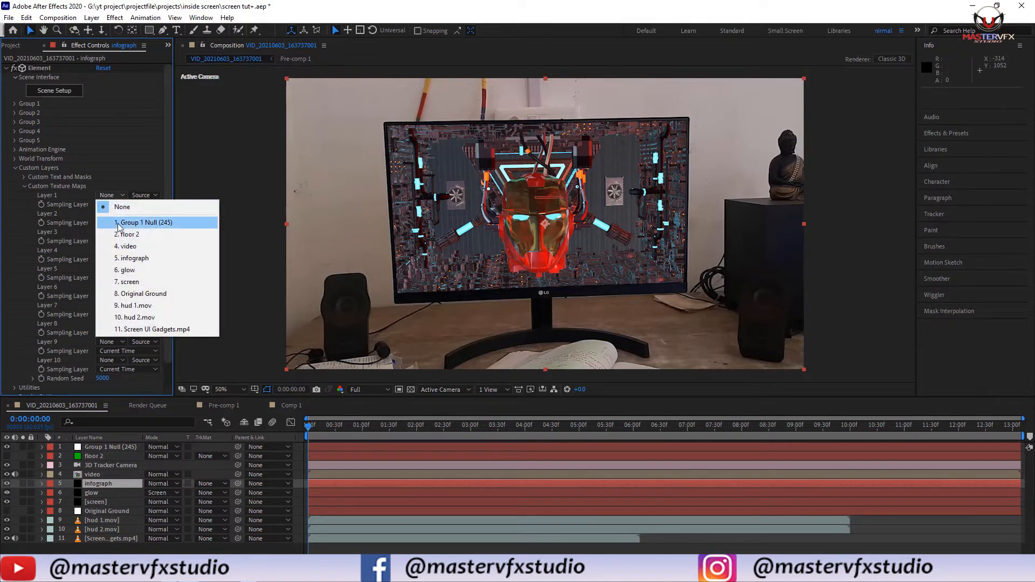
click(134, 306)
click(111, 214)
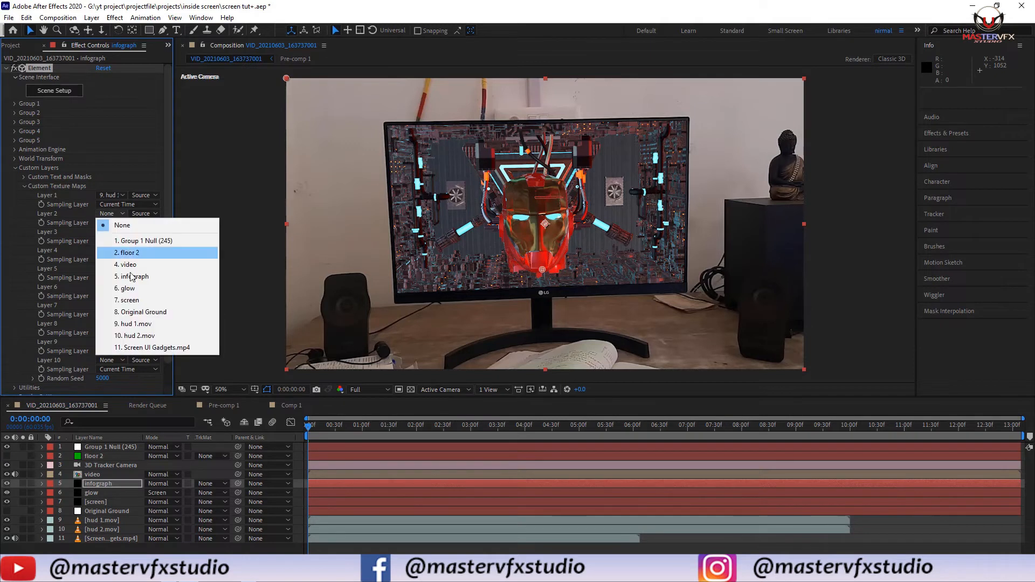
click(135, 336)
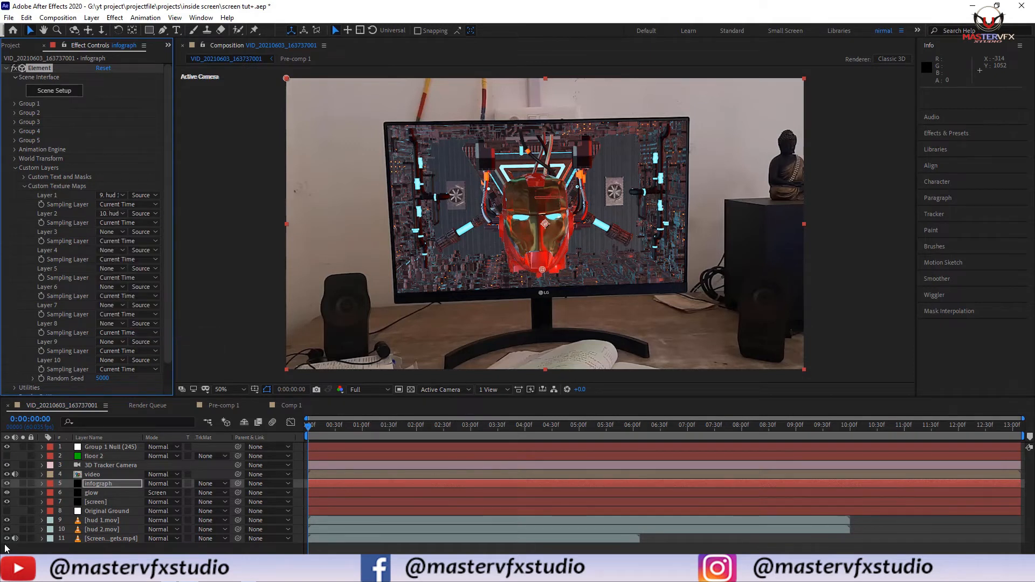
Hide the hud 1.mov, hud 2.mov and Screen UI Gadgets.mp4 layers in the composition
click(6, 520)
click(7, 529)
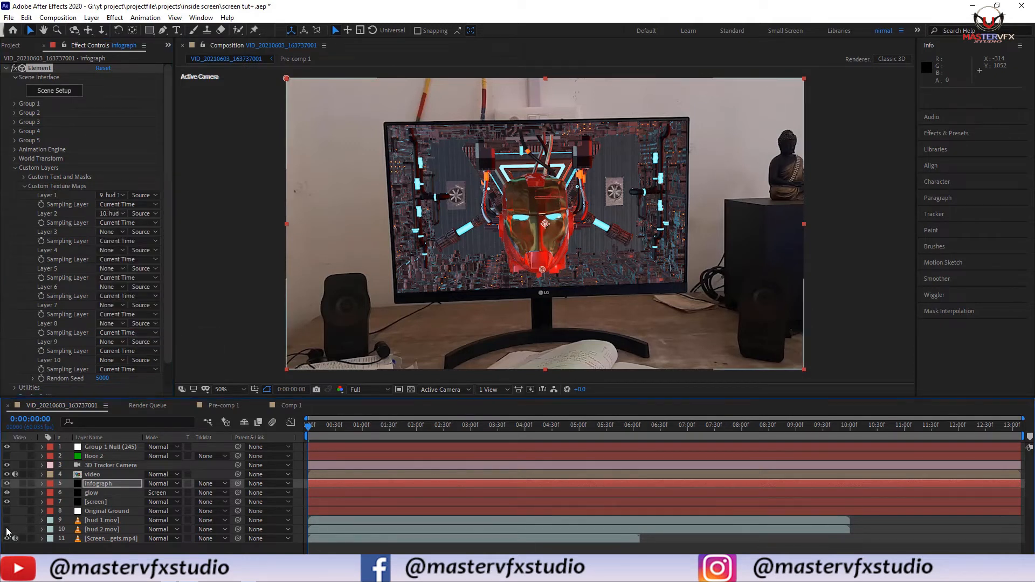
click(7, 539)
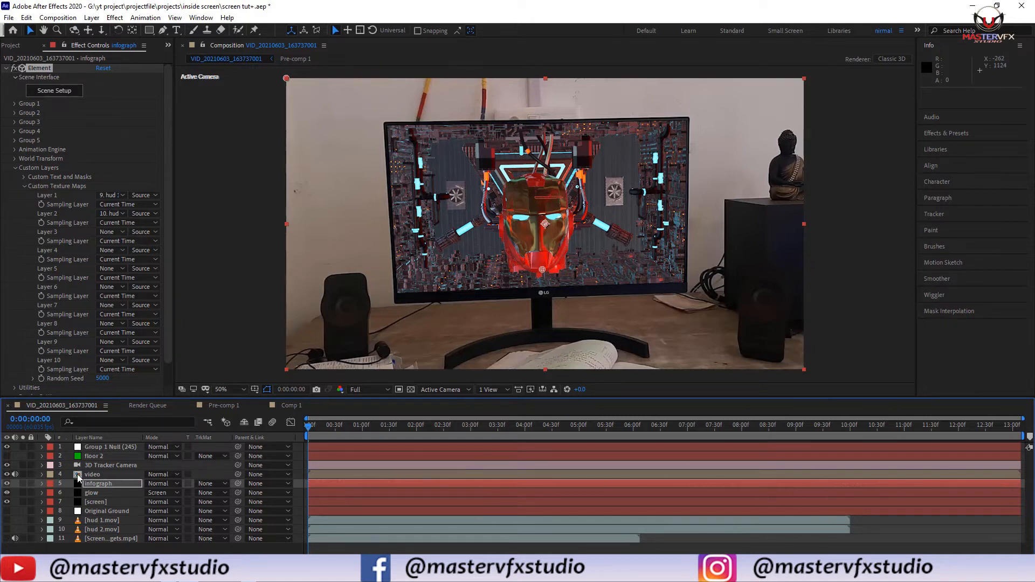
Open the infograph layer's Element scene setup and enable both Plane Models in the group folder
click(57, 95)
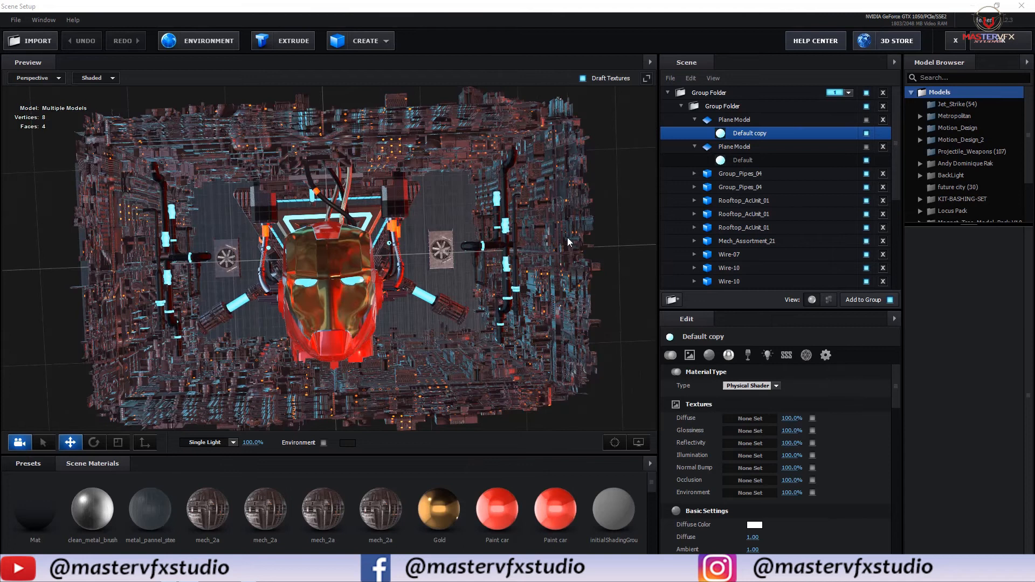
click(867, 119)
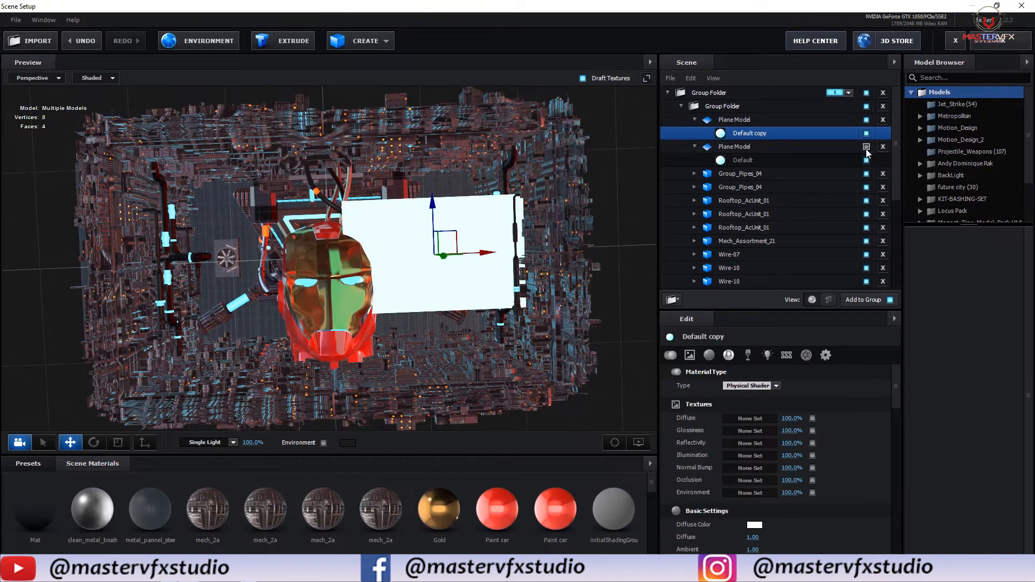
click(866, 147)
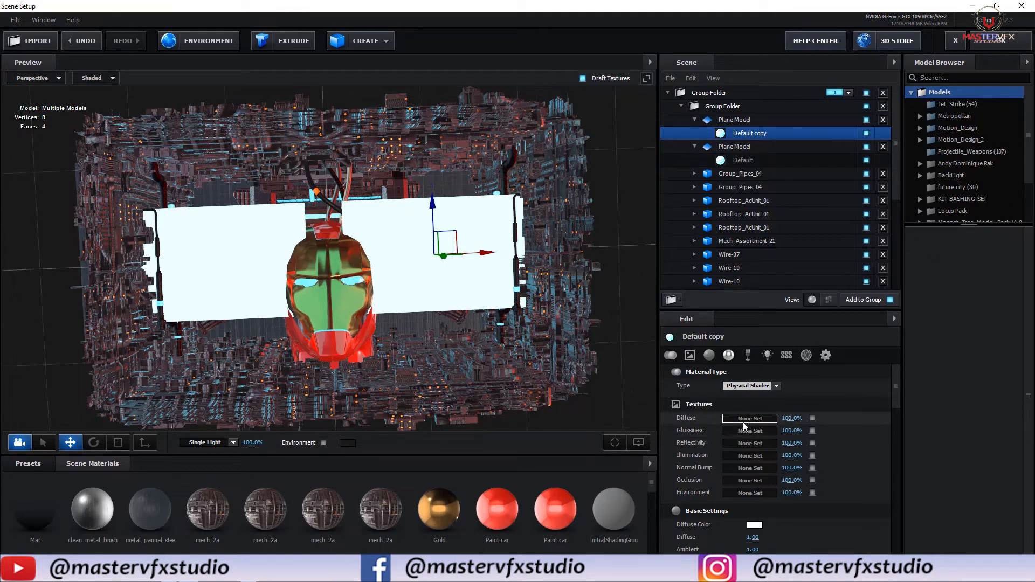
Assign Custom Layer 1 (hud 1.mov) as the diffuse texture of the Default copy material
click(750, 419)
click(750, 354)
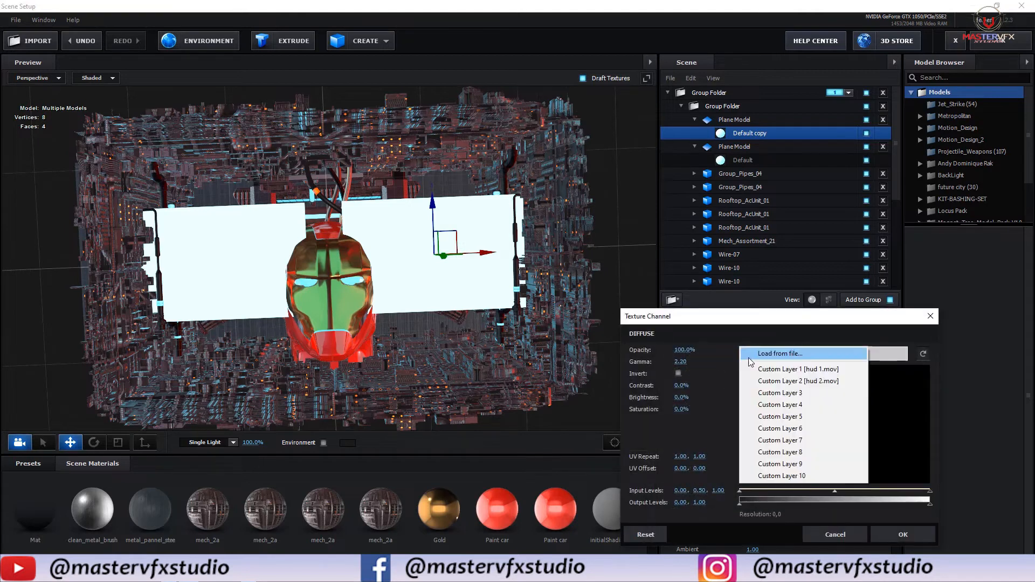
click(783, 370)
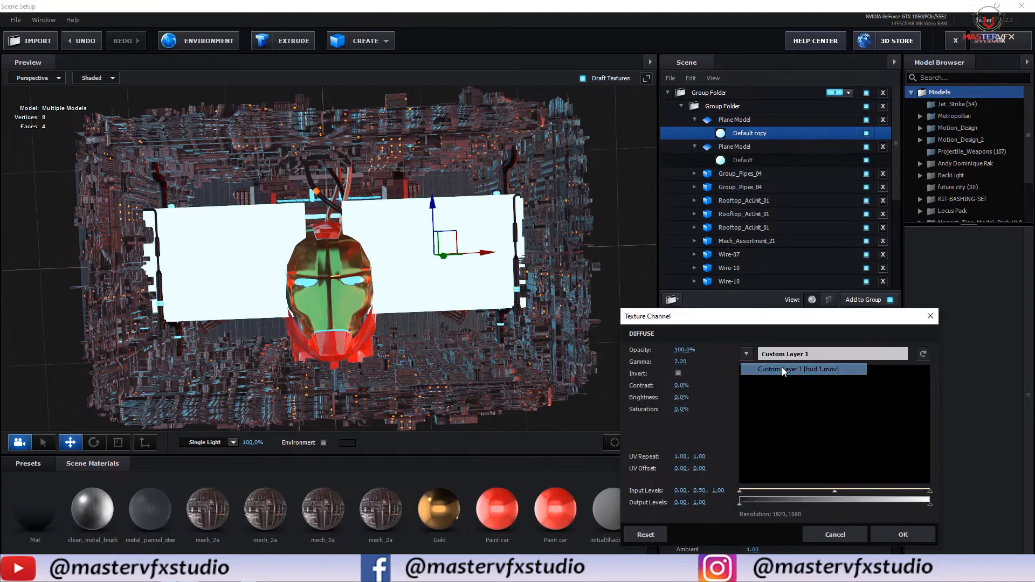
click(899, 532)
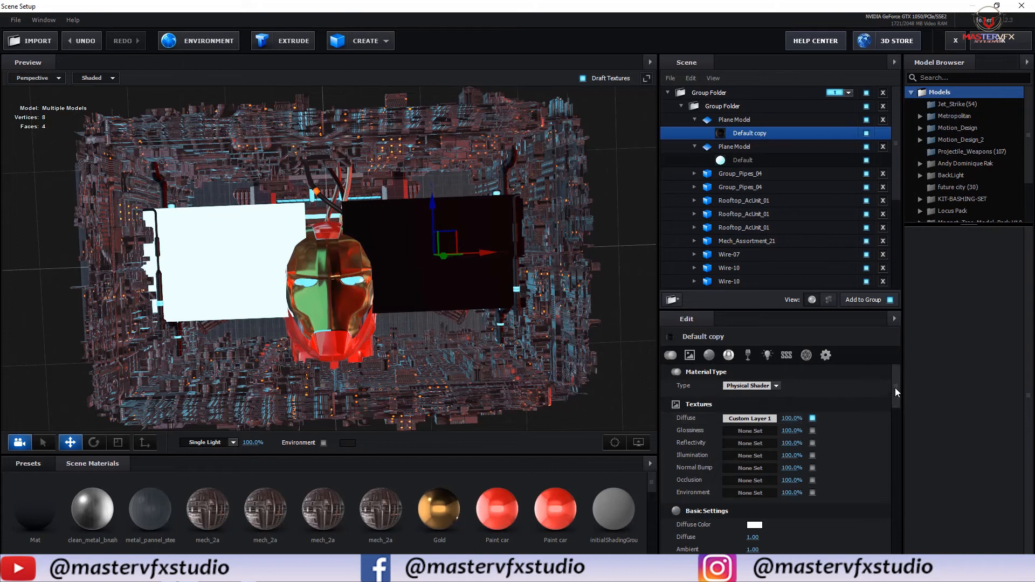
Set the Default copy material's alpha threshold to 0.7
drag(897, 387, 920, 511)
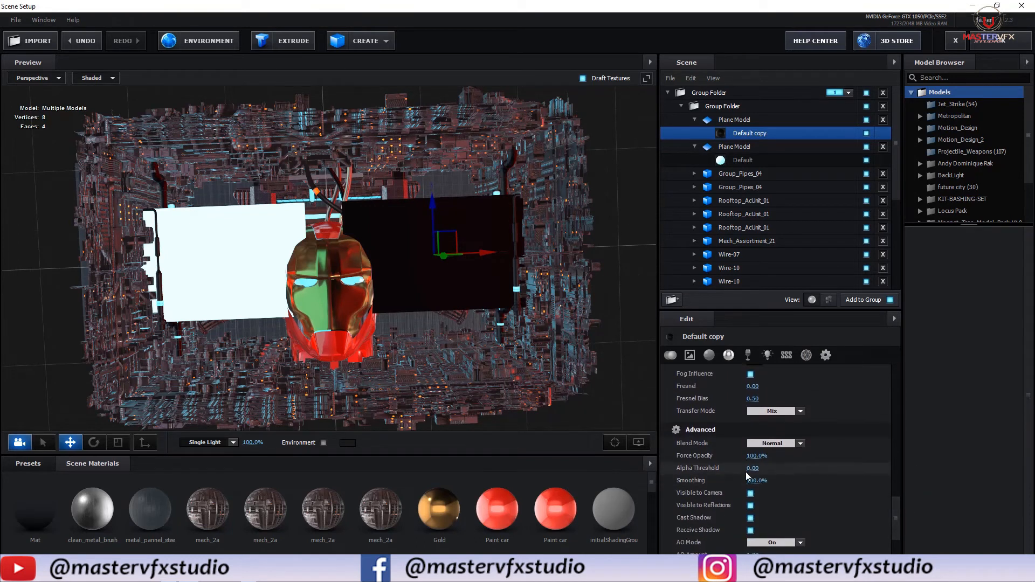
drag(771, 471, 779, 471)
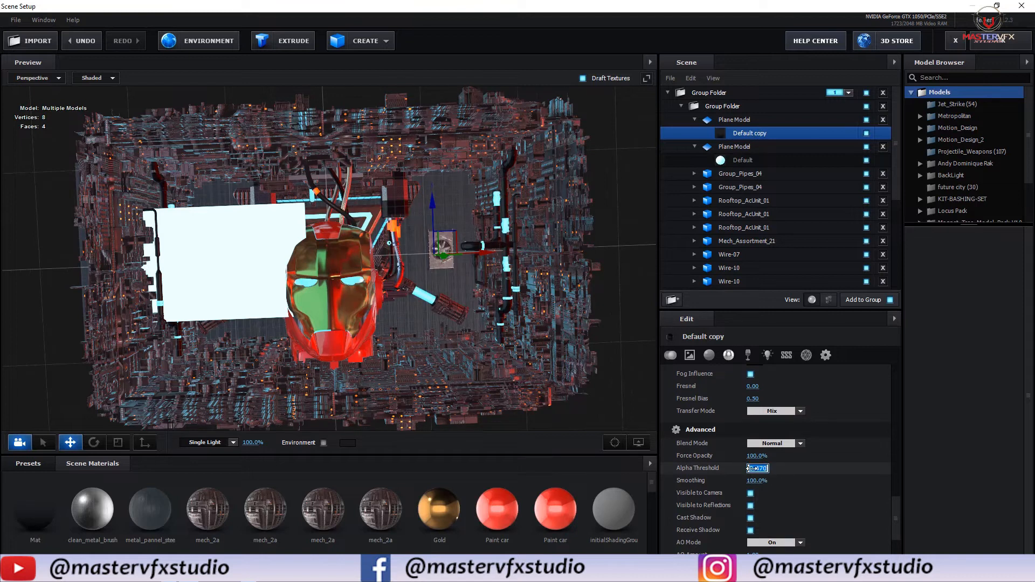
text(0.7)
key(Return)
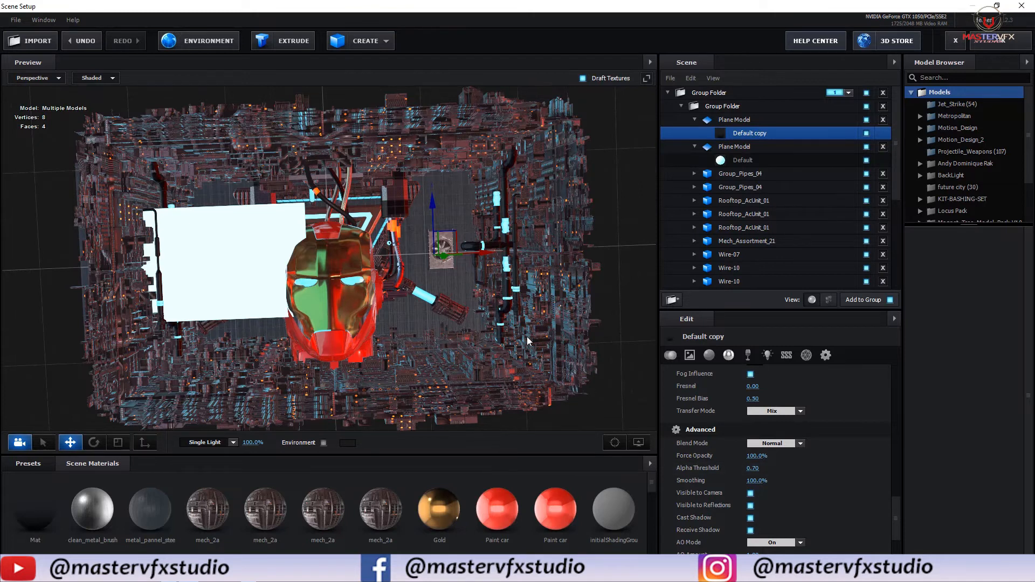
scroll(526, 336, up, 3)
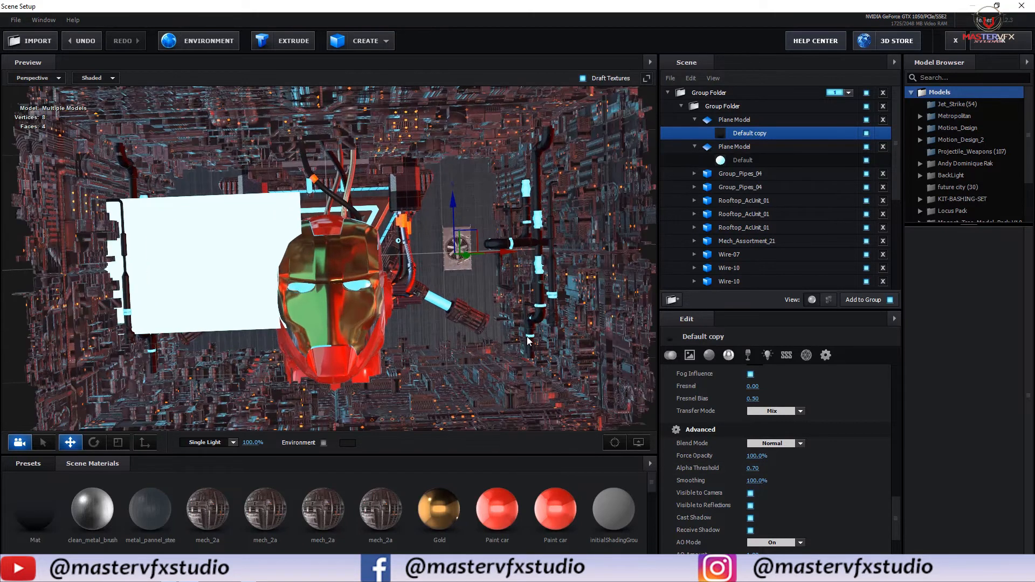
Assign Custom Layer 2 as the diffuse texture of the second Plane Model's Default material
click(827, 160)
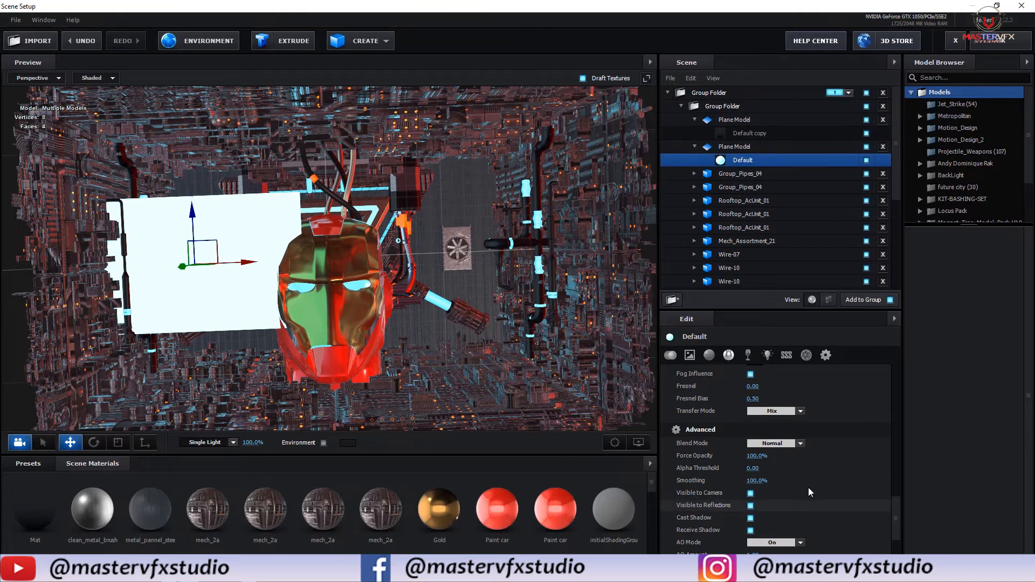
scroll(807, 470, up, 5)
scroll(816, 462, up, 3)
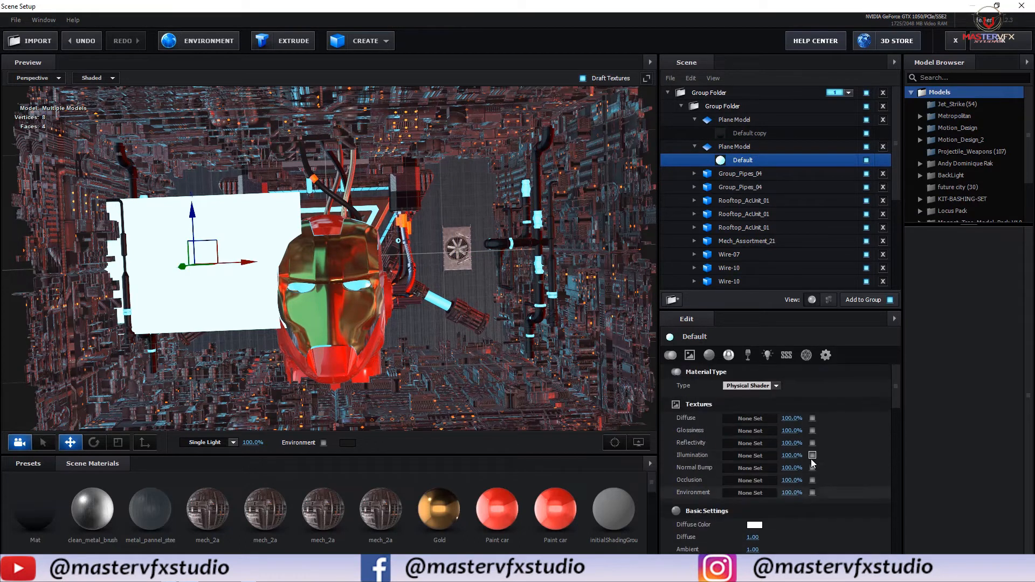
click(742, 422)
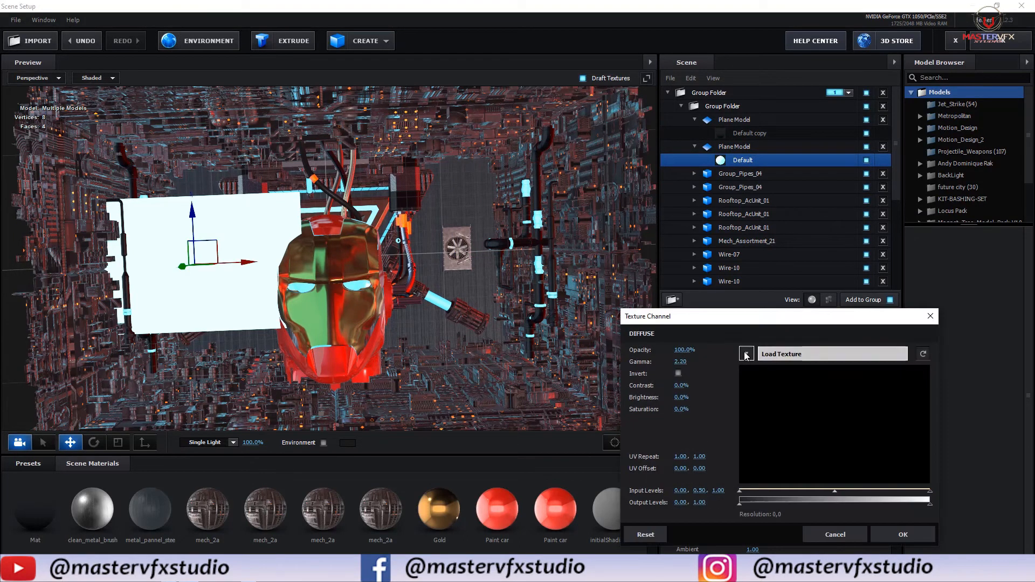
click(782, 353)
click(804, 381)
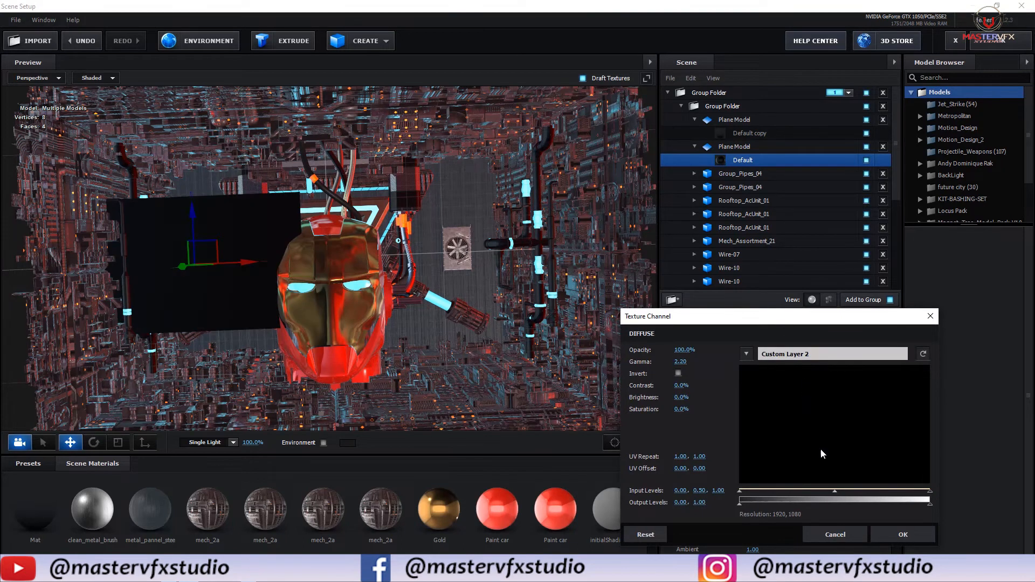
click(898, 533)
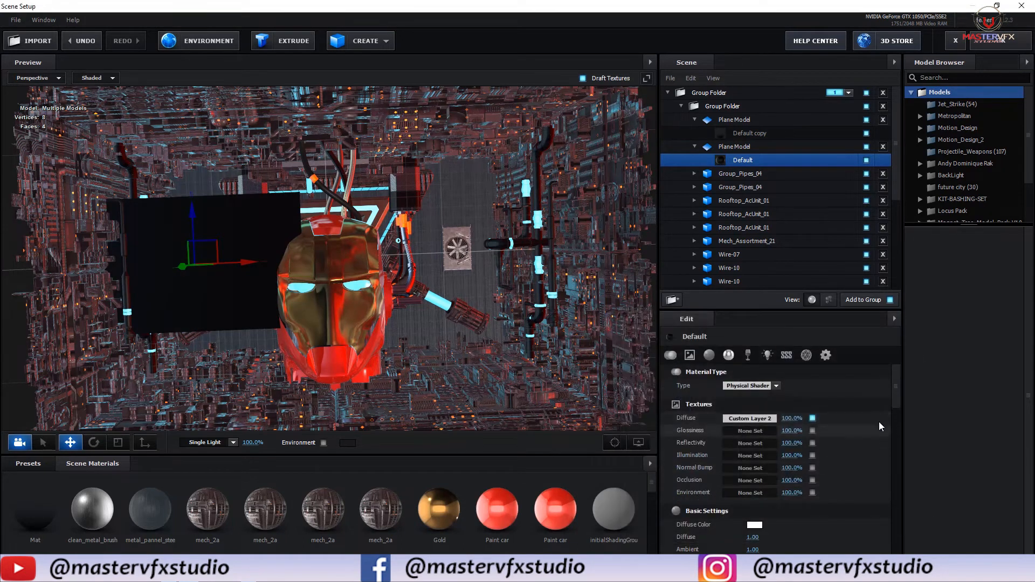
Set the Default material's alpha threshold to 0.7
drag(895, 387, 919, 550)
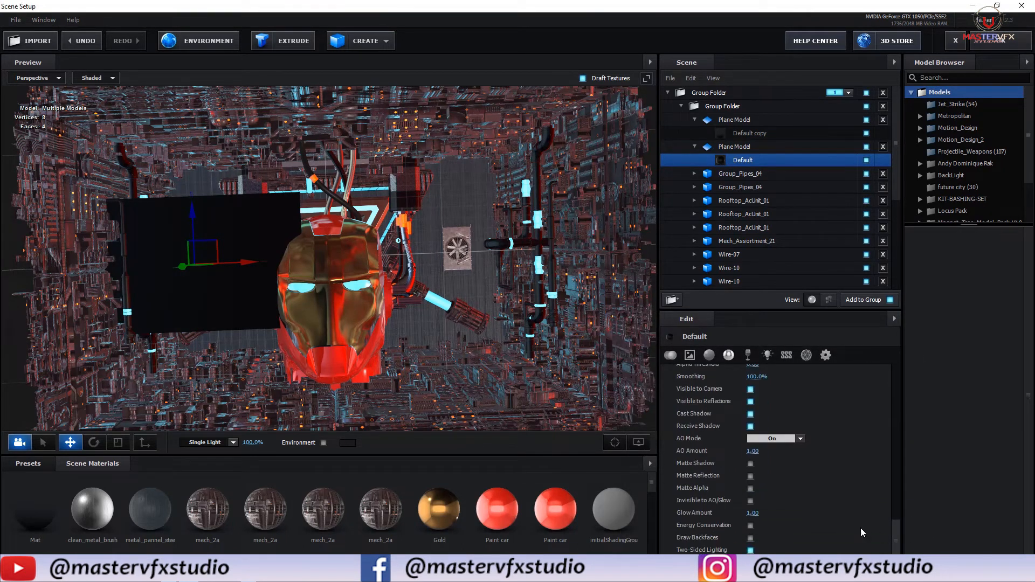
scroll(761, 423, up, 3)
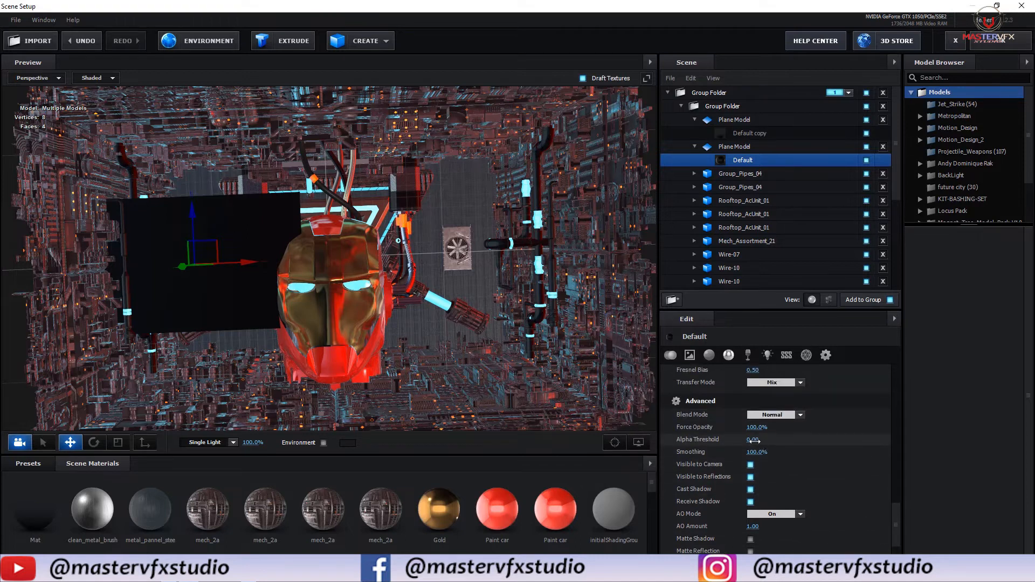
click(753, 441)
text(0.7)
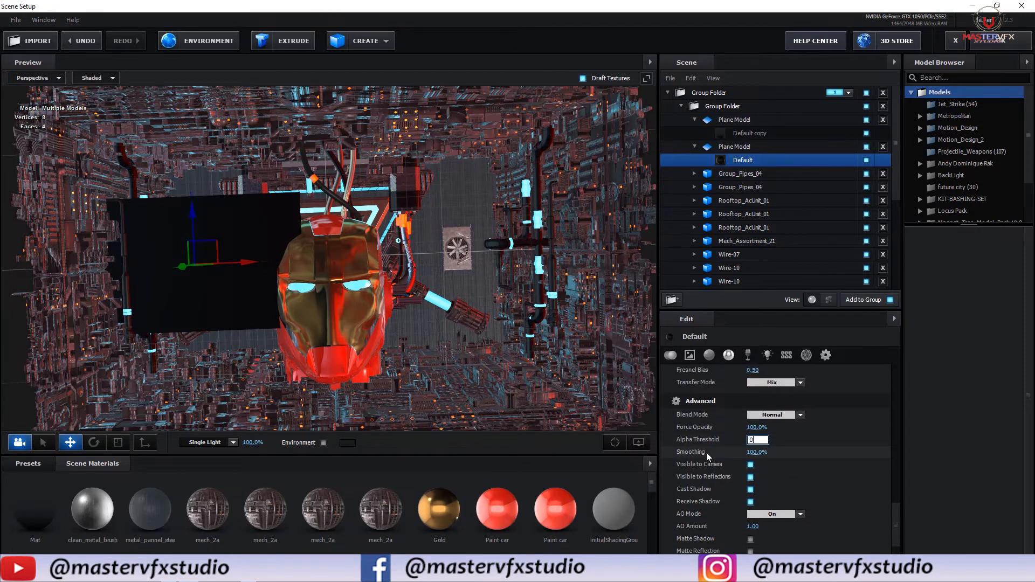
key(Return)
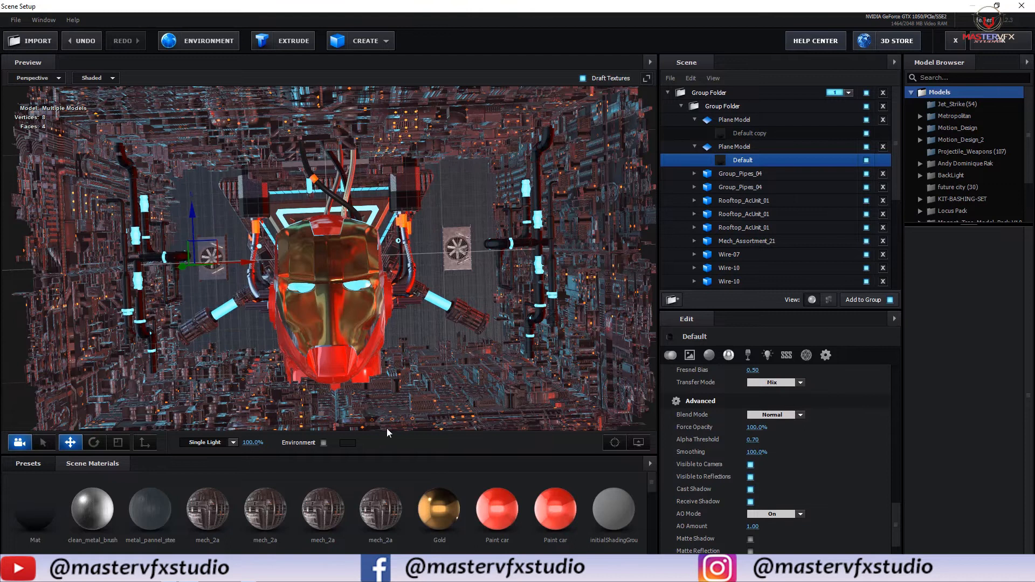
Limit the enabled models in the scene to the HUD plane with the Default copy material and return to the composition
click(753, 117)
ctrl+click(737, 147)
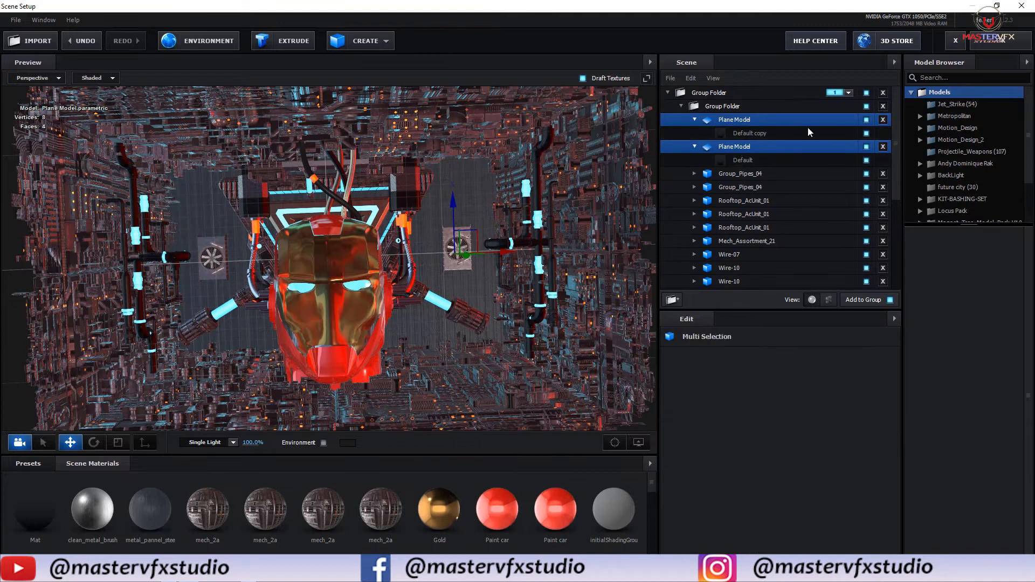
click(867, 119)
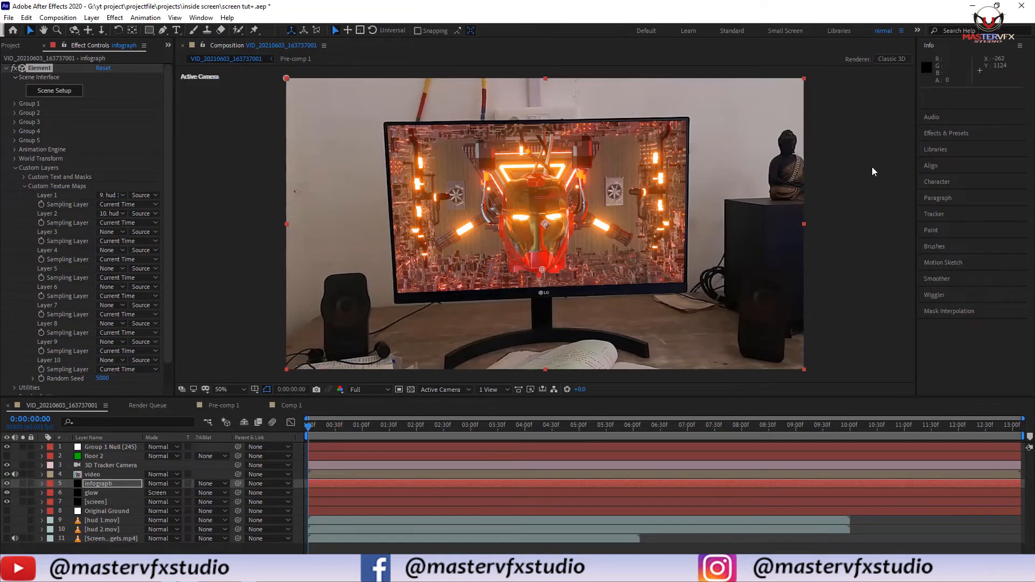
Solo the infograph layer and preview its HUD plane at several times along the timeline
click(22, 483)
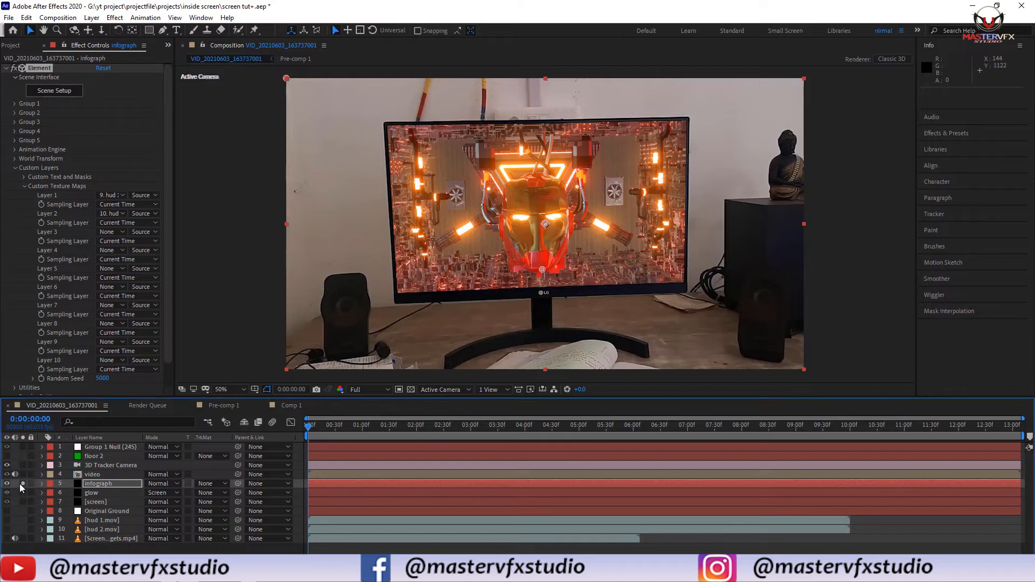
drag(306, 432, 435, 443)
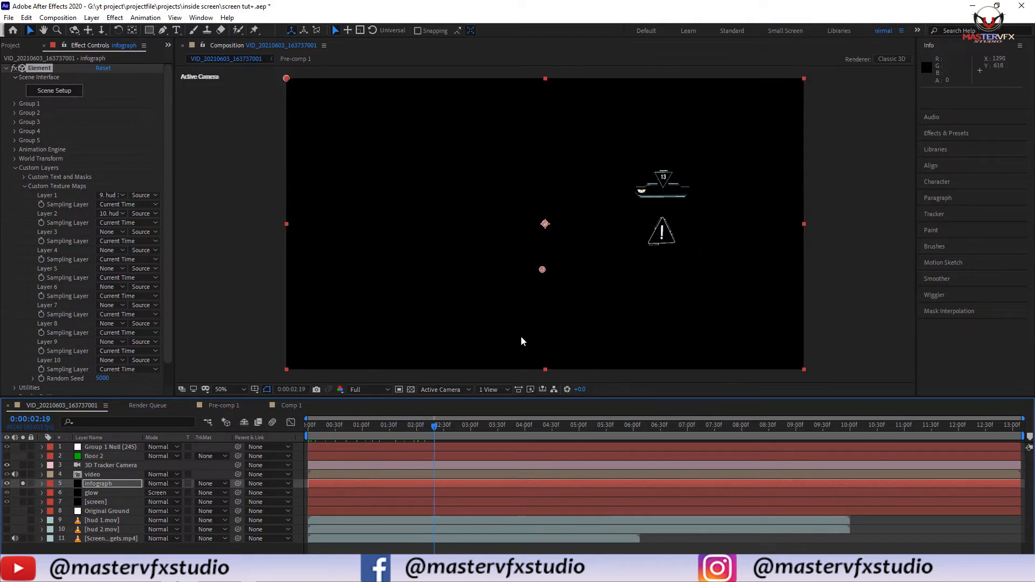
drag(436, 429, 718, 441)
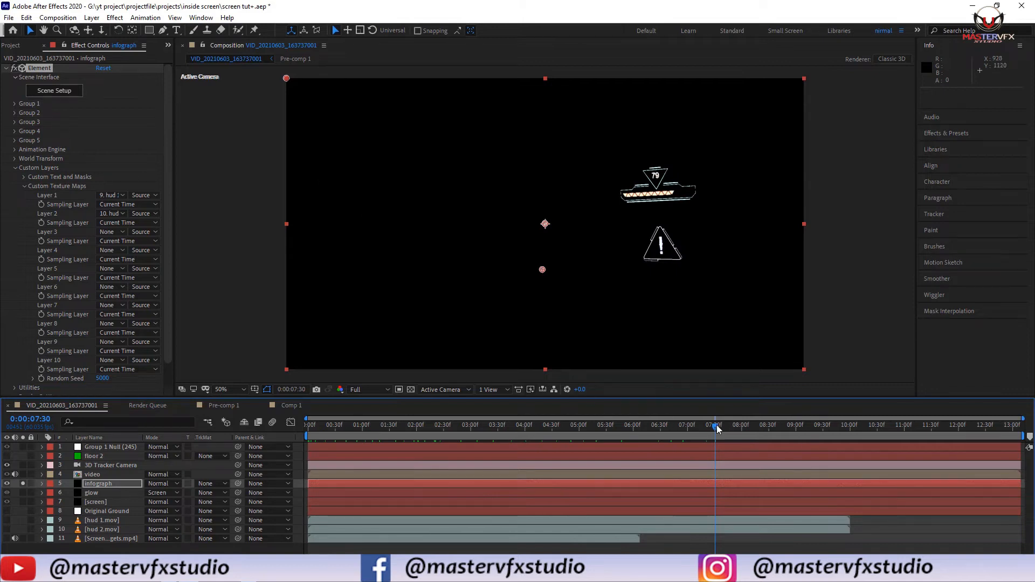
drag(717, 429, 629, 460)
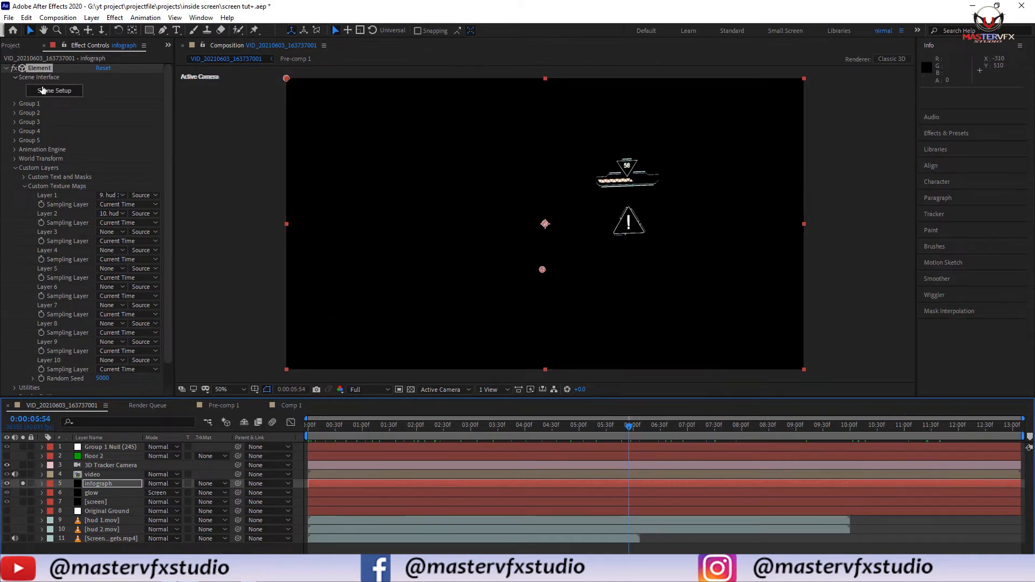
Reopen the infograph layer's Element scene setup and enable the Plane Model that uses the Default material
click(43, 90)
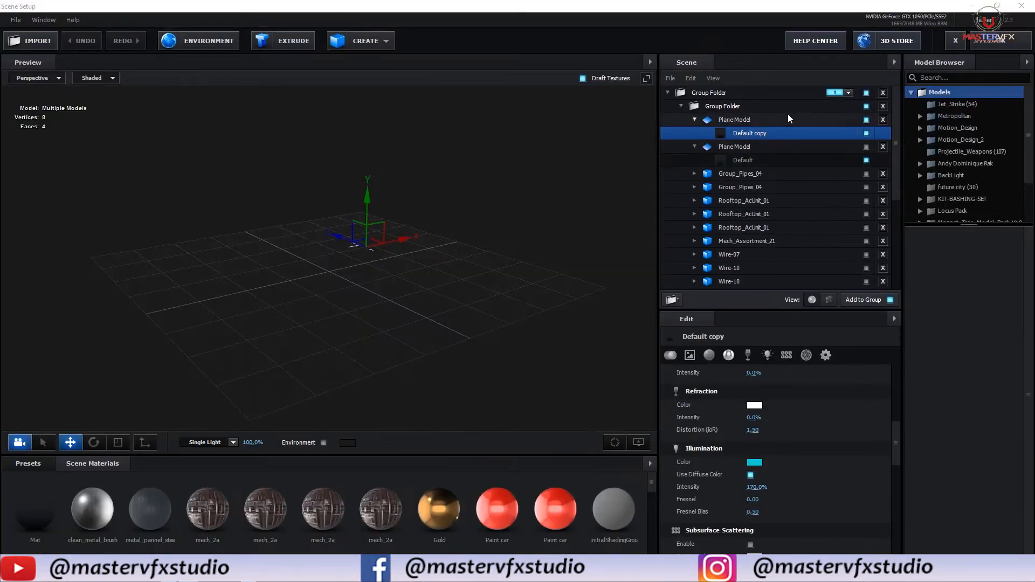
click(763, 148)
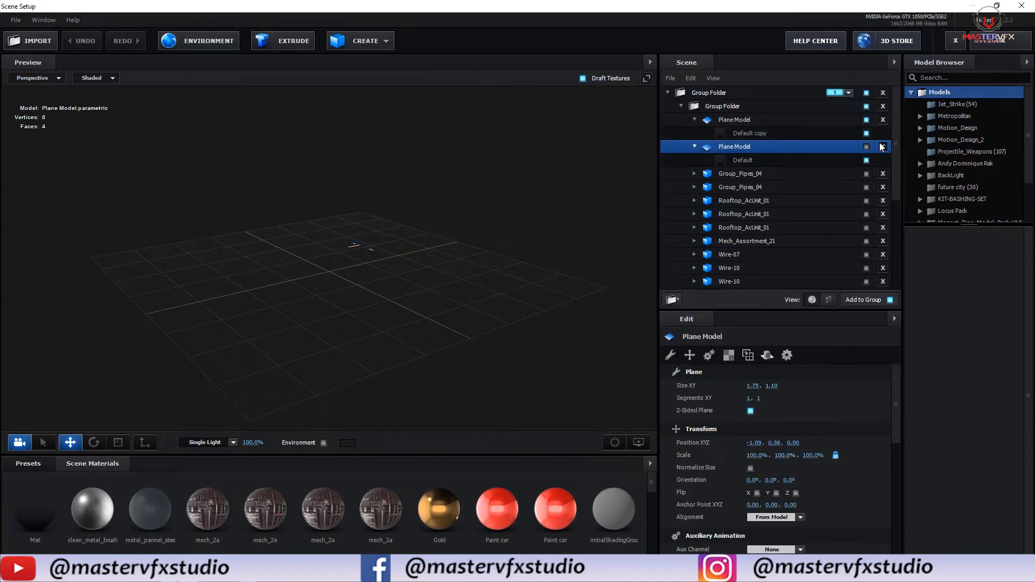
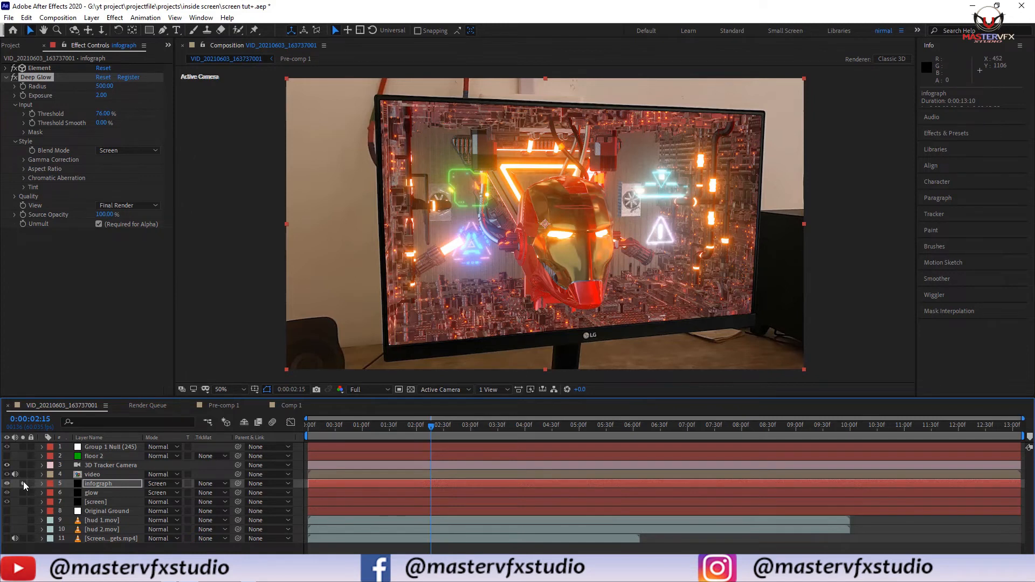
Set the Deep Glow threshold of the infograph layer to 80%
click(24, 483)
mouse_move(98, 113)
mouse_down()
mouse_move(119, 115)
mouse_move(109, 120)
mouse_up()
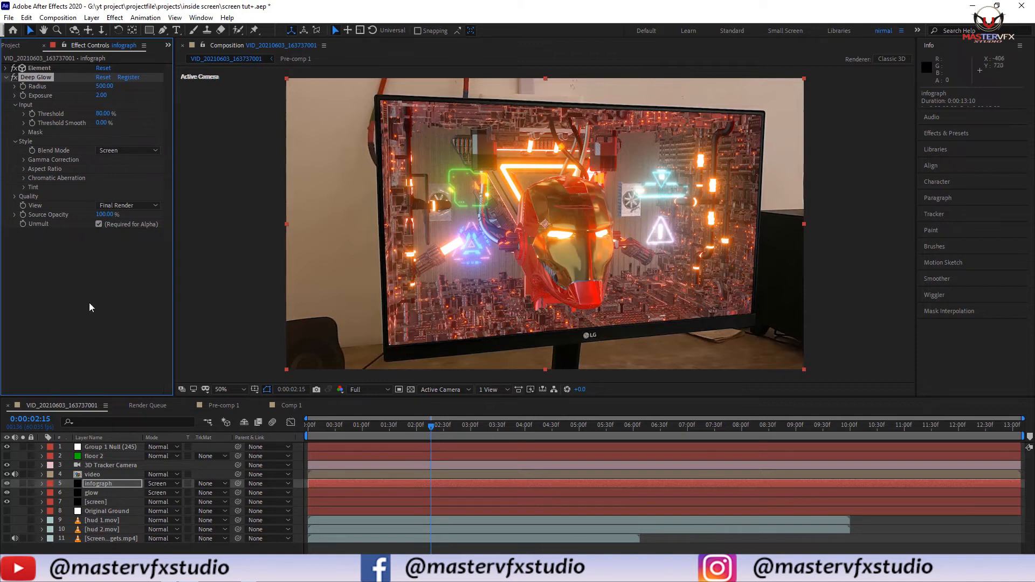
Open the Screen UI Gadgets.mp4 layer in its own viewer and preview the footage at different times
drag(91, 541, 124, 473)
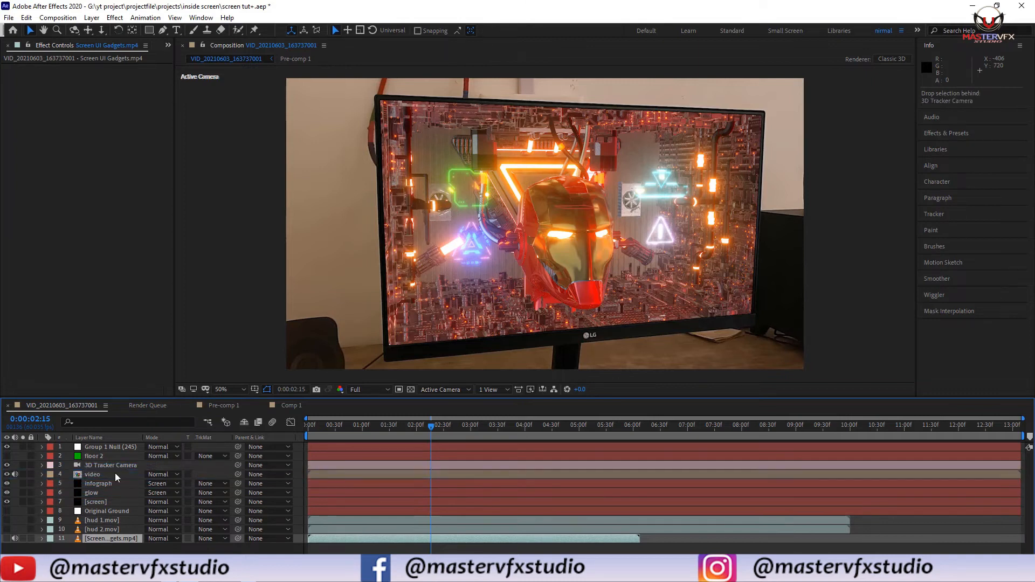
click(30, 475)
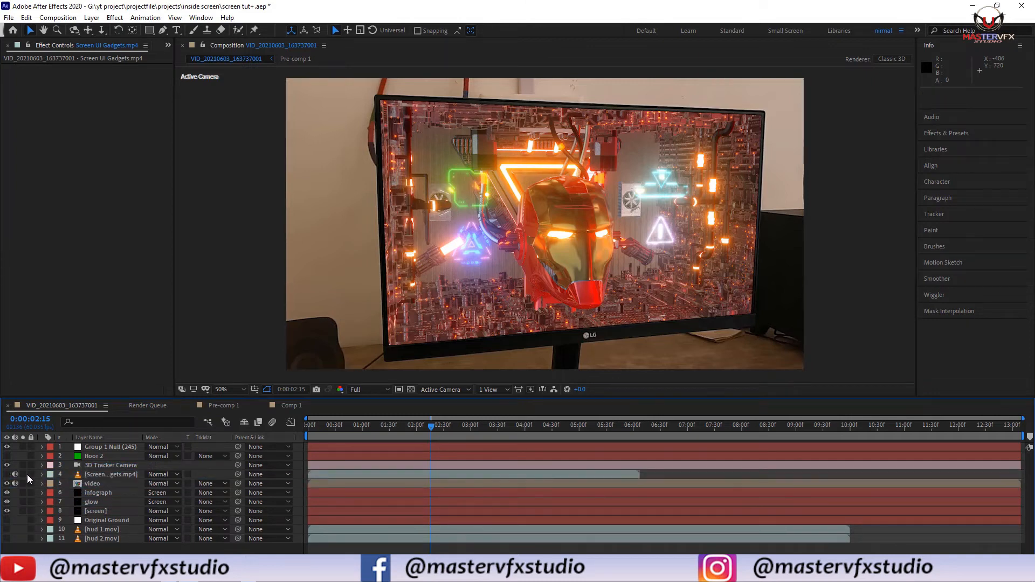
click(30, 475)
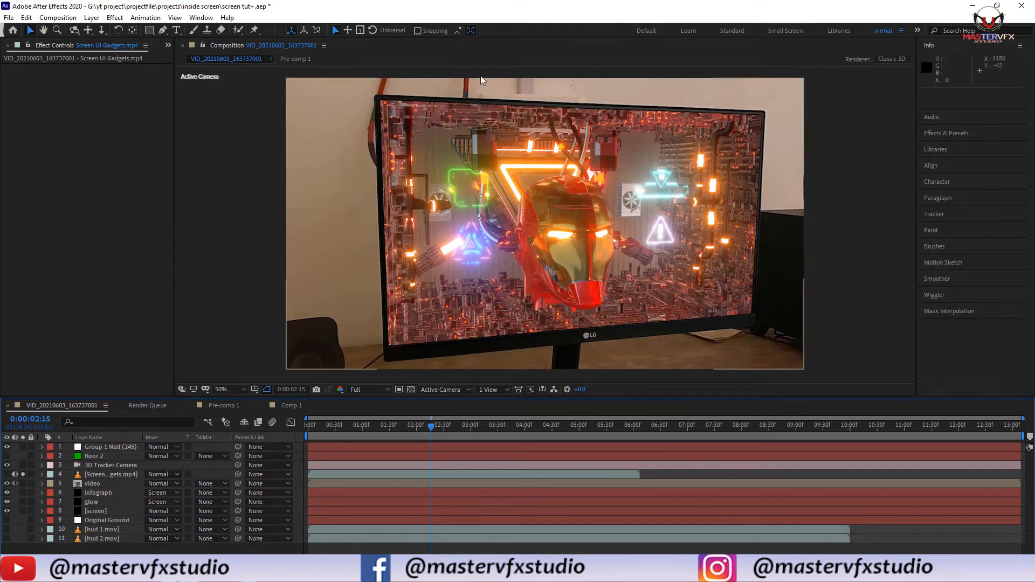
double_click(92, 475)
drag(306, 131, 730, 180)
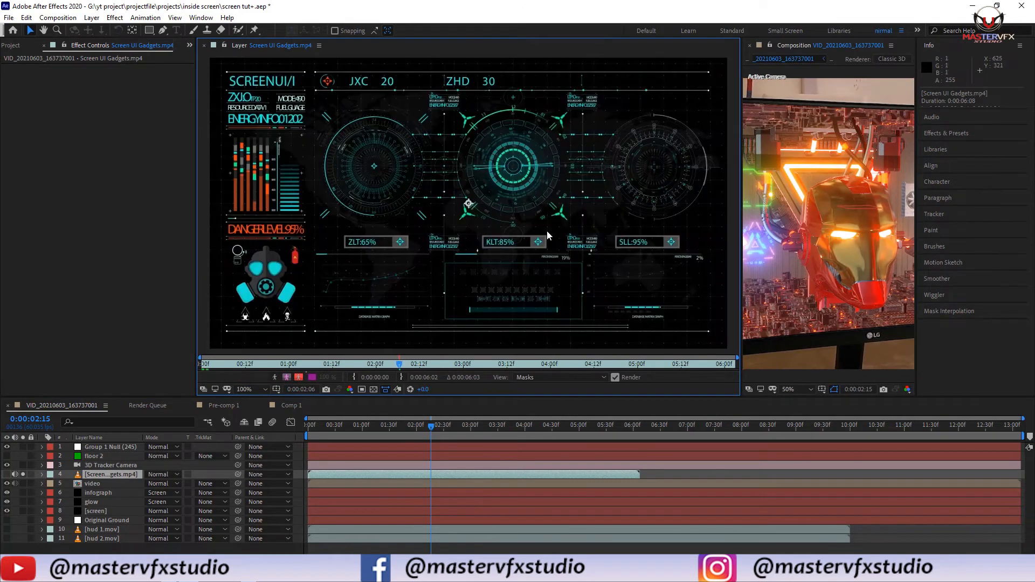
drag(419, 429, 382, 426)
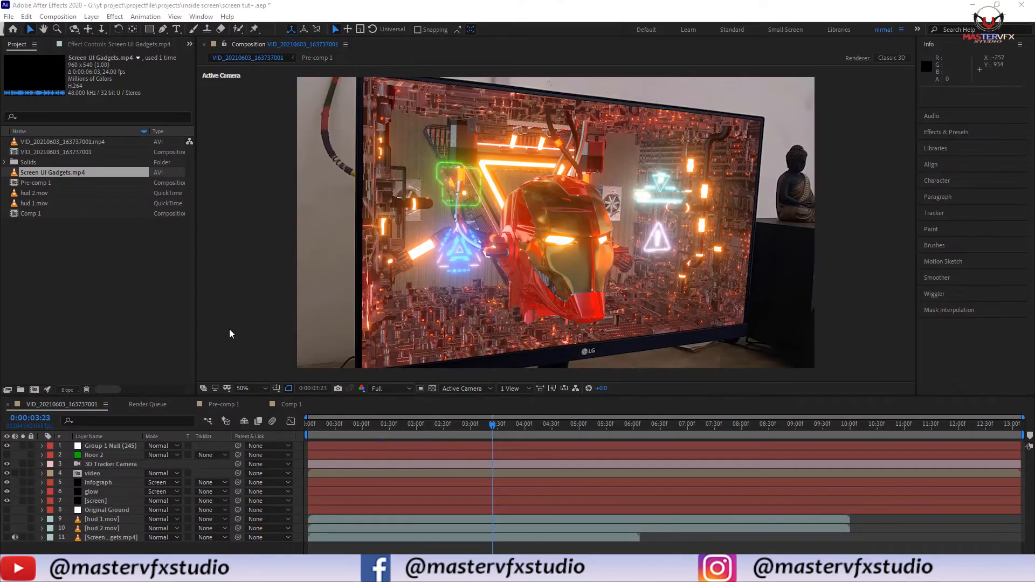
Duplicate the infograph layer and open the Element scene setup of infograph 2
click(102, 485)
key(ctrl+d)
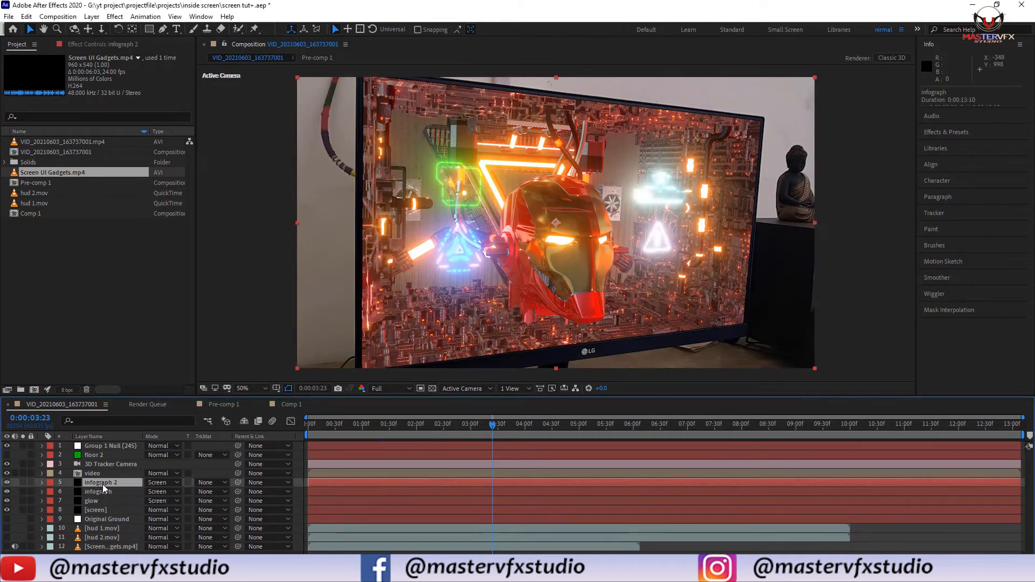
click(107, 45)
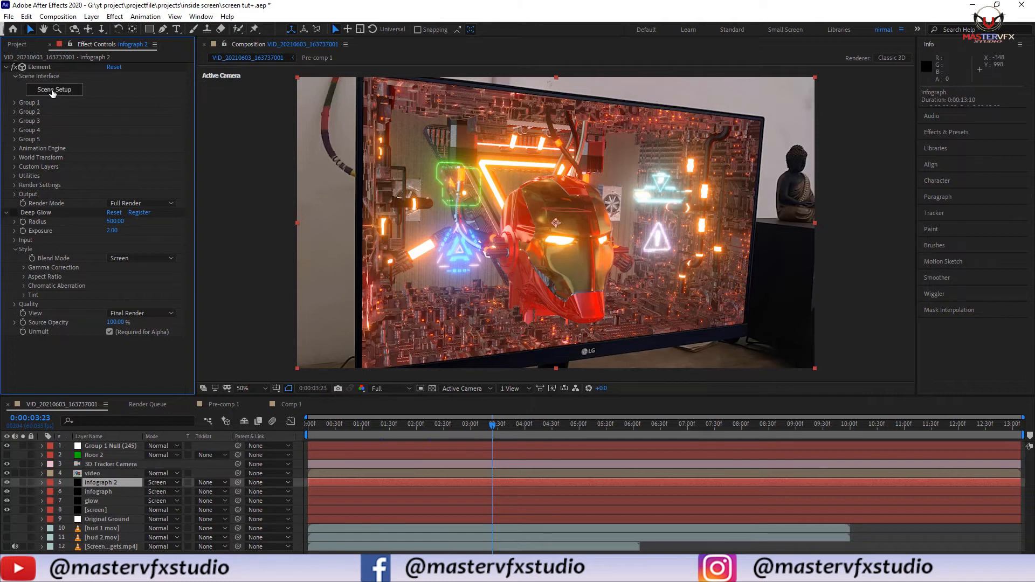
click(52, 91)
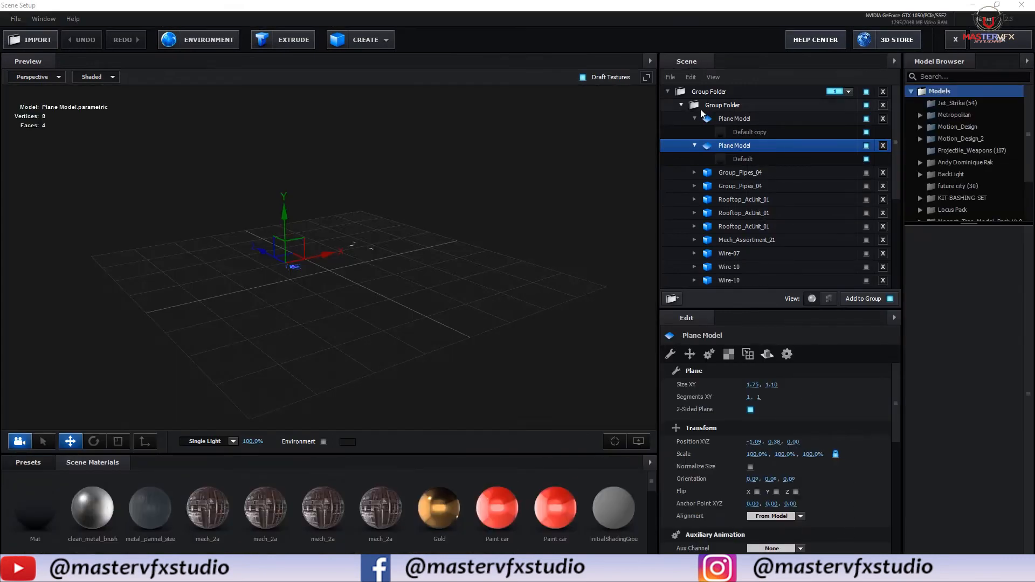
Collapse and disable both HUD Plane Models in the infograph 2 scene
click(695, 118)
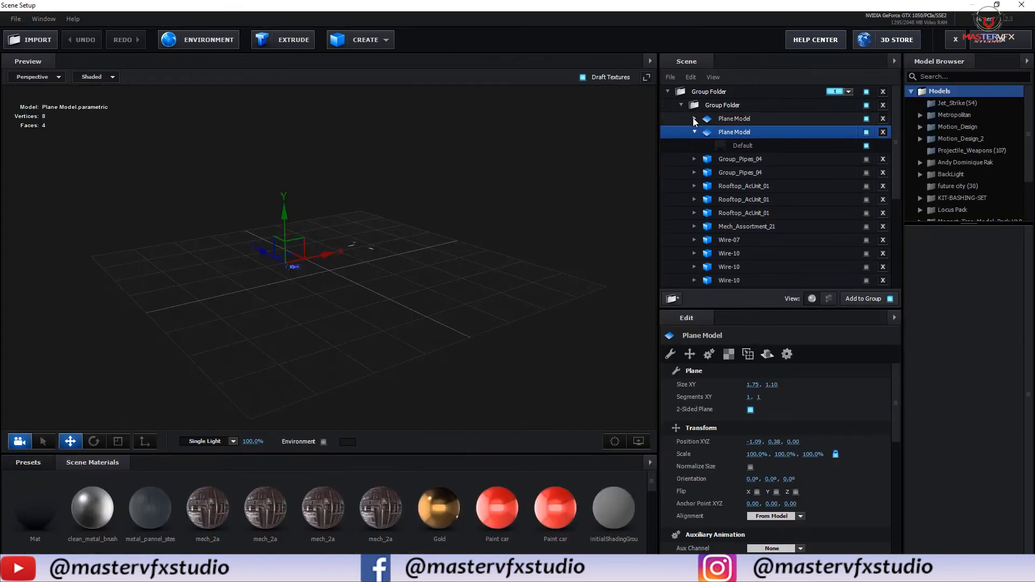
click(695, 132)
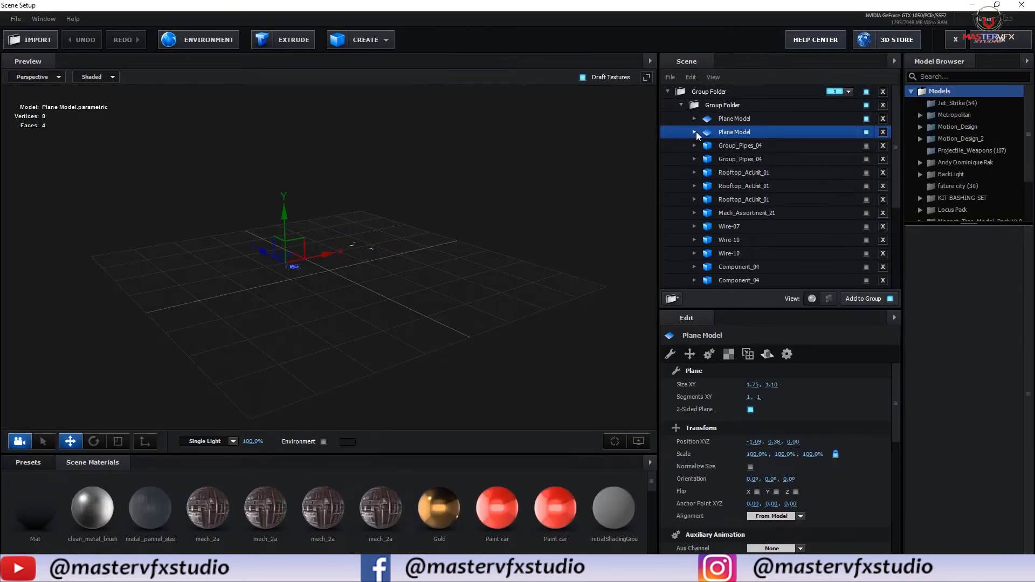
click(866, 119)
click(866, 132)
Enable the nested Group Folder that holds the greeble_box_03 models
drag(898, 145, 901, 298)
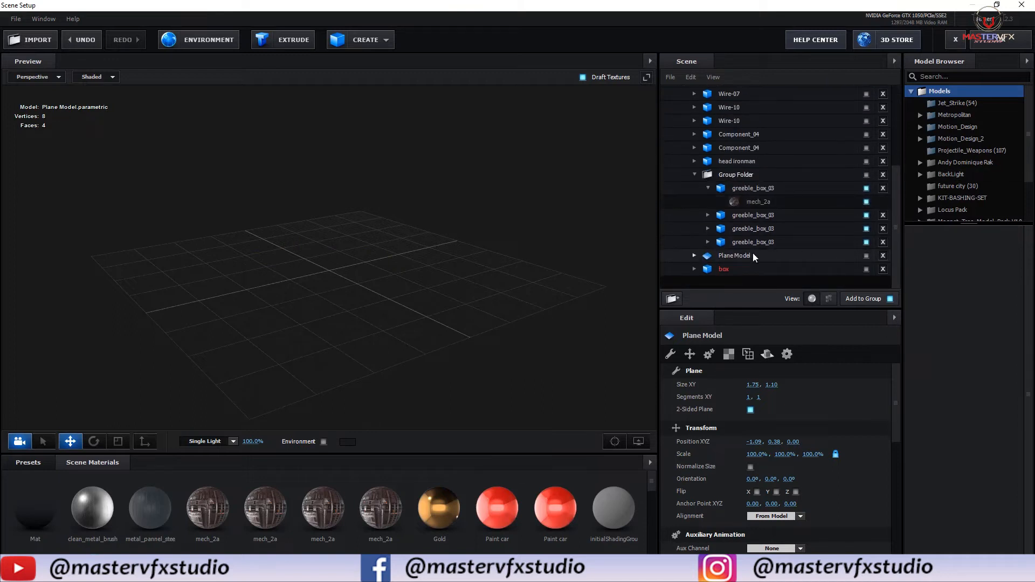
click(737, 175)
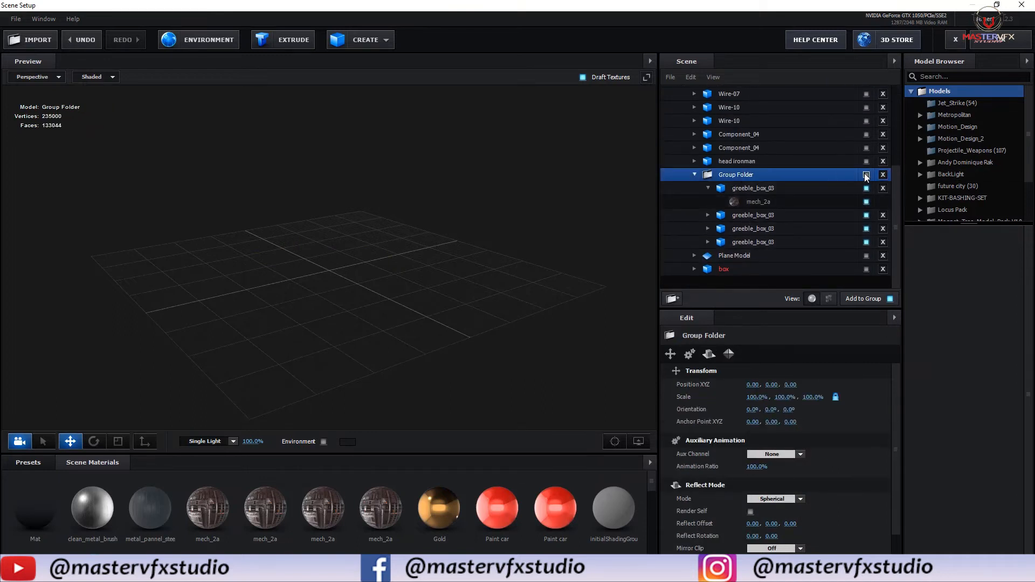
click(866, 175)
Add a new plane model to the greeble box group folder, in the center of the mechanical frame
drag(446, 206, 407, 274)
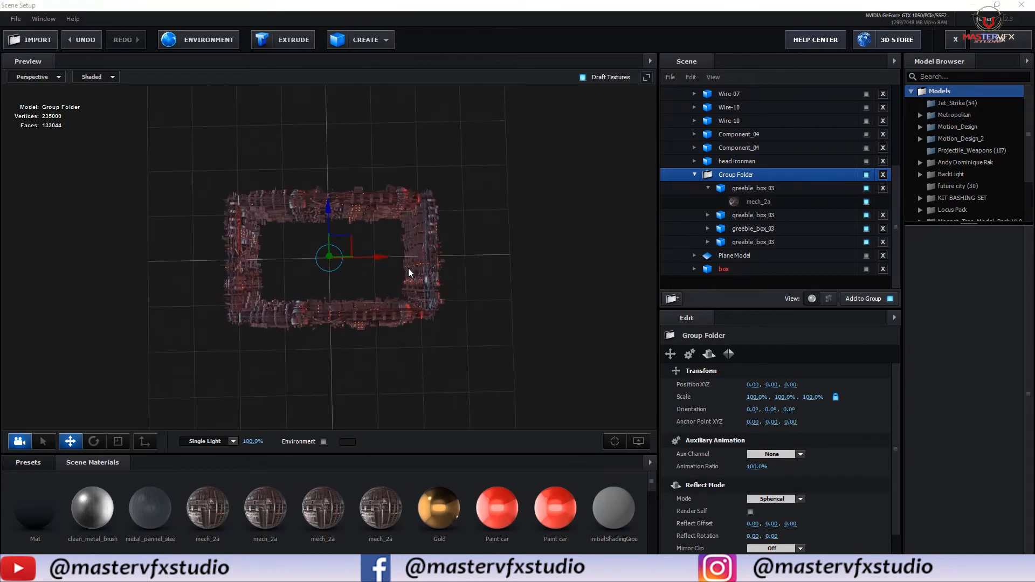
scroll(407, 275, up, 5)
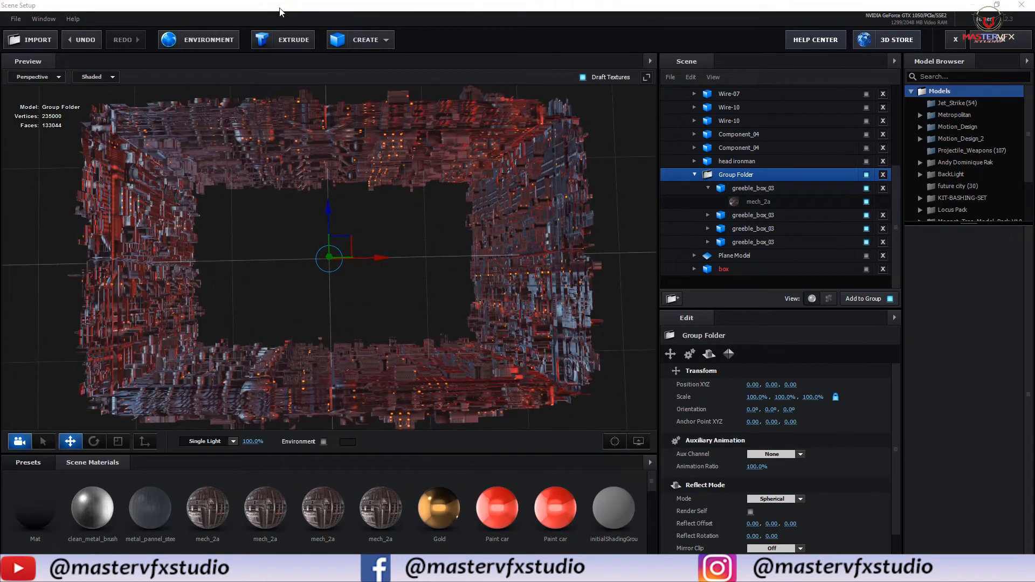
click(359, 40)
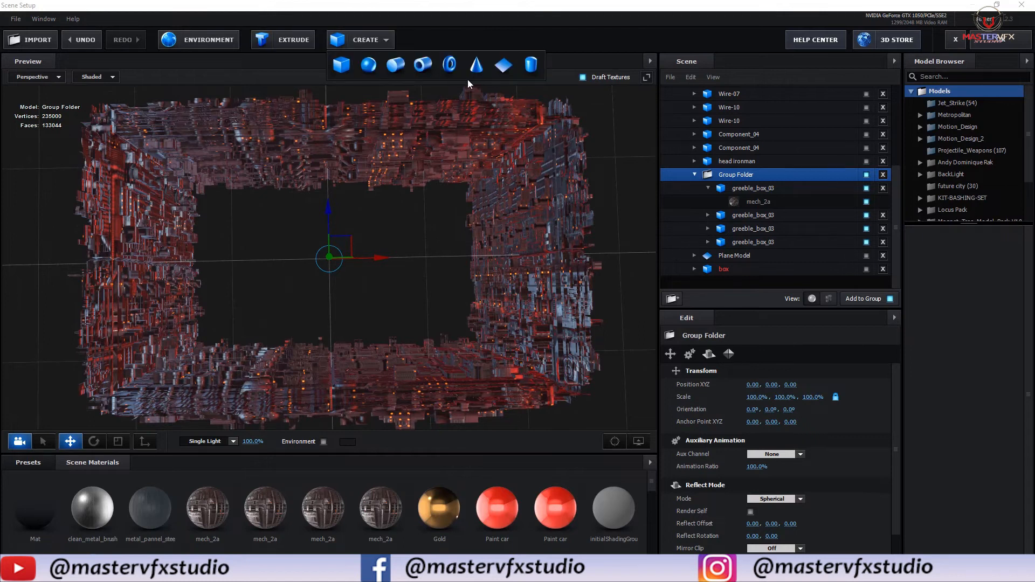
click(496, 66)
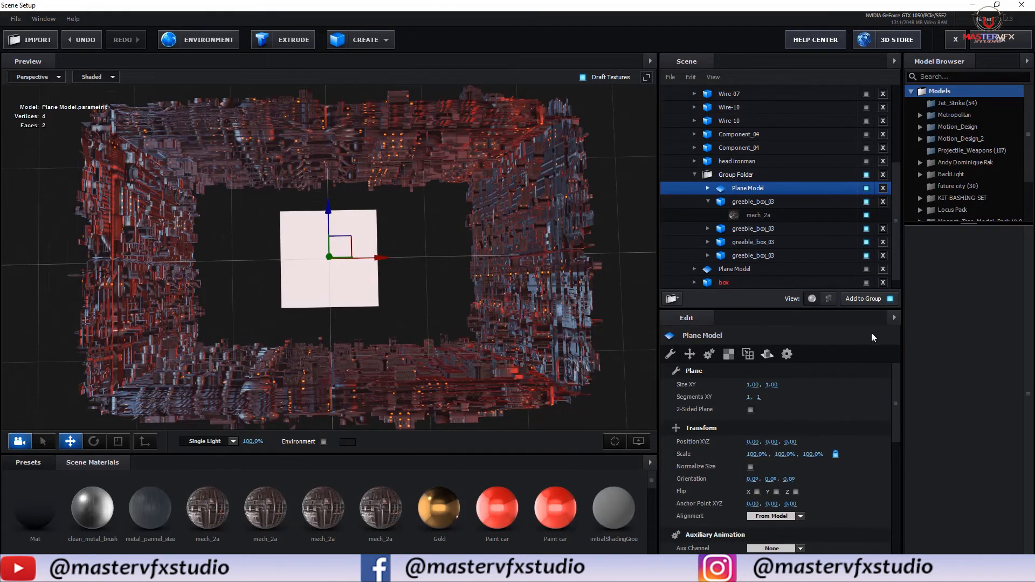
Make the new plane two-sided, widen it to 3.63 and enlarge its second size value to cover more of the mechanical frame's opening
click(751, 410)
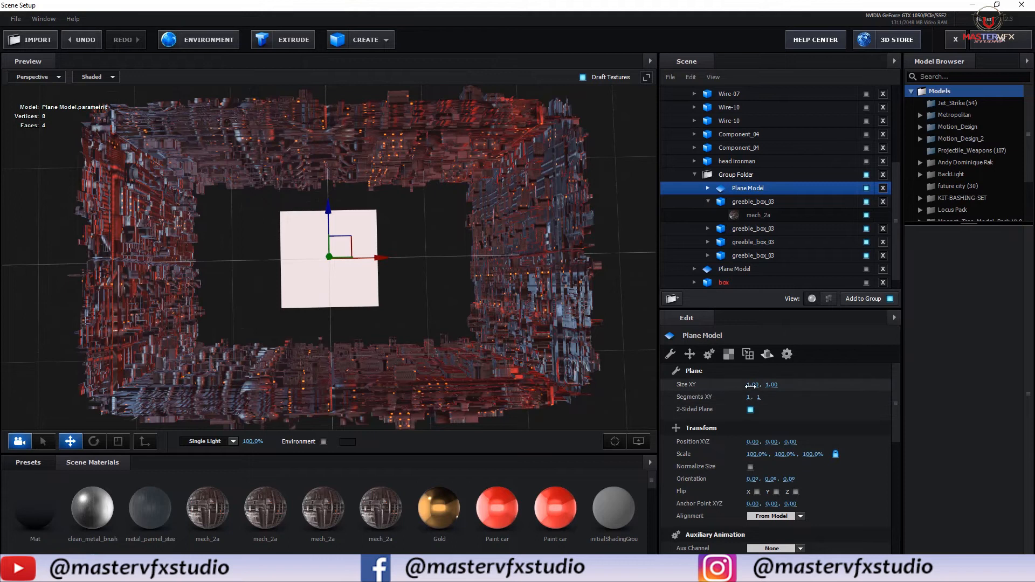
drag(752, 385, 891, 384)
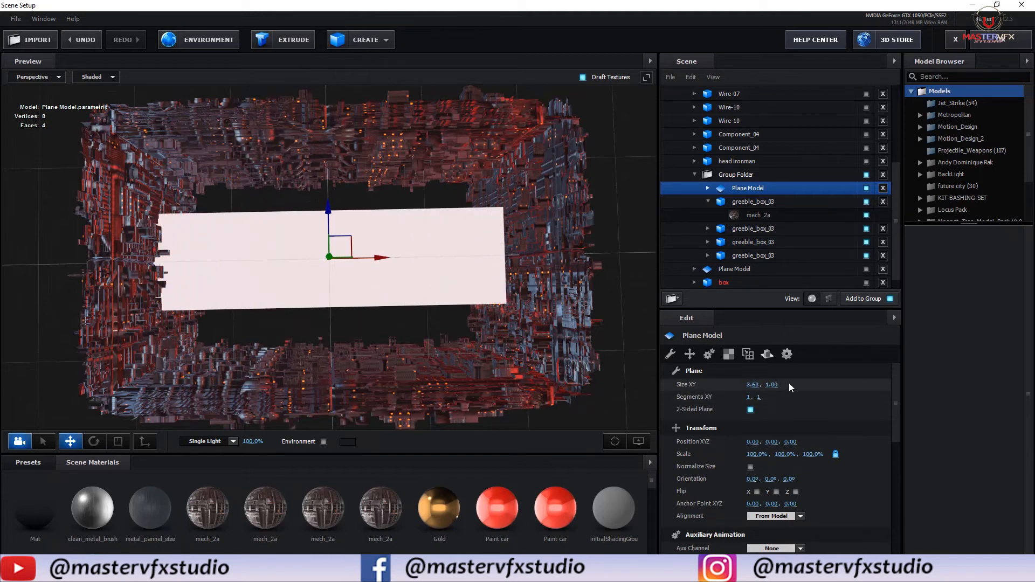
drag(772, 385, 890, 383)
Raise the plane to Y position 1.27, resize it to 3.83 by 2.56 to cover the frame, and apply the scene setup
drag(343, 256, 368, 247)
drag(567, 414, 636, 376)
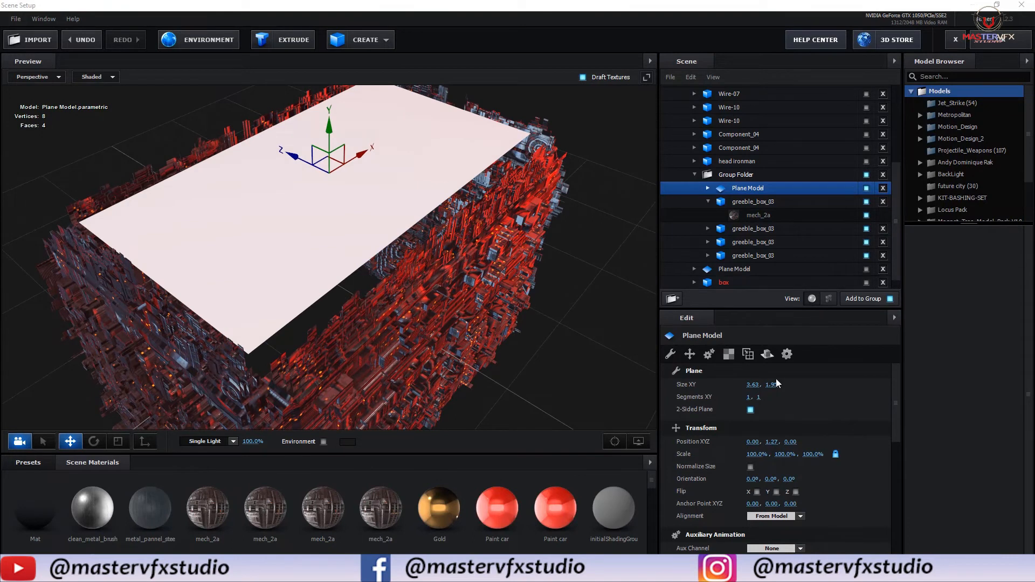
drag(752, 384, 804, 387)
drag(606, 341, 560, 386)
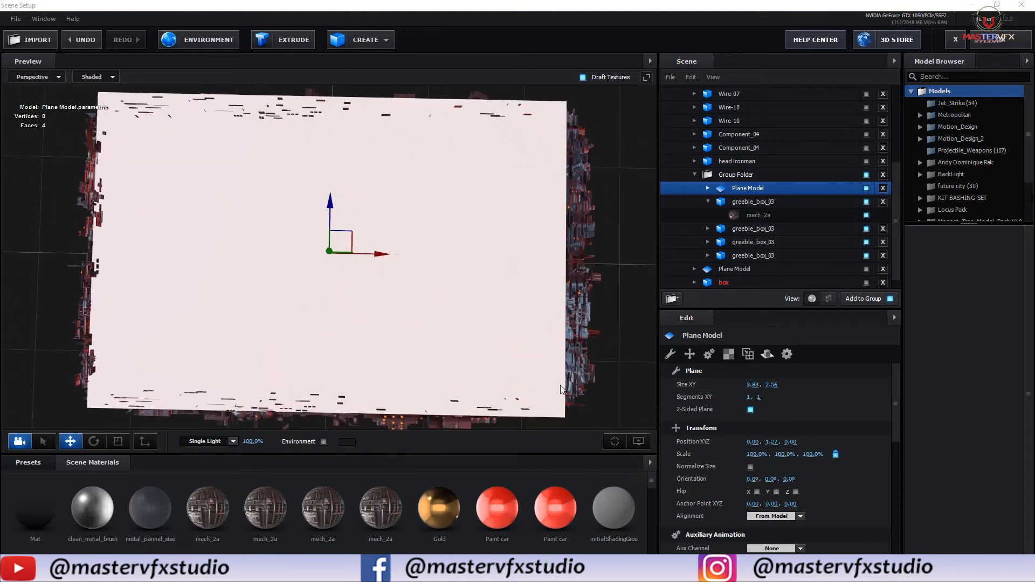
click(988, 45)
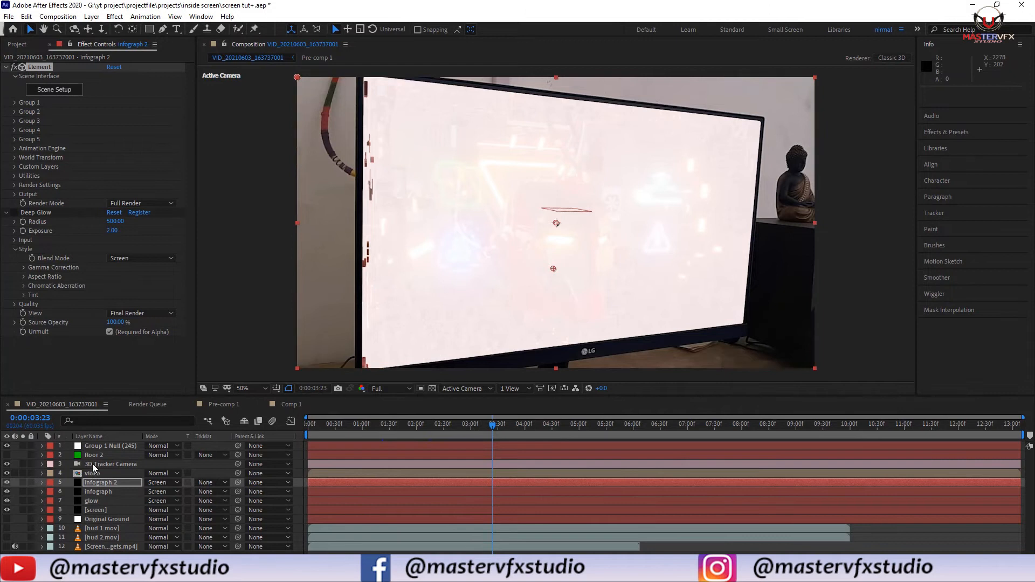
Rename the infograph 2 layer as front screen
click(97, 484)
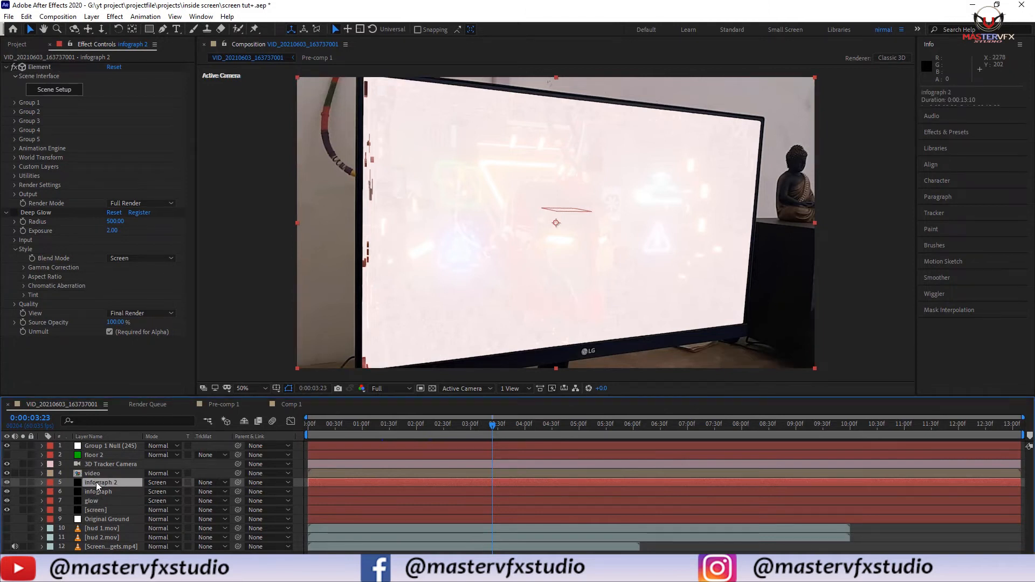
key(Return)
key(BackSpace)
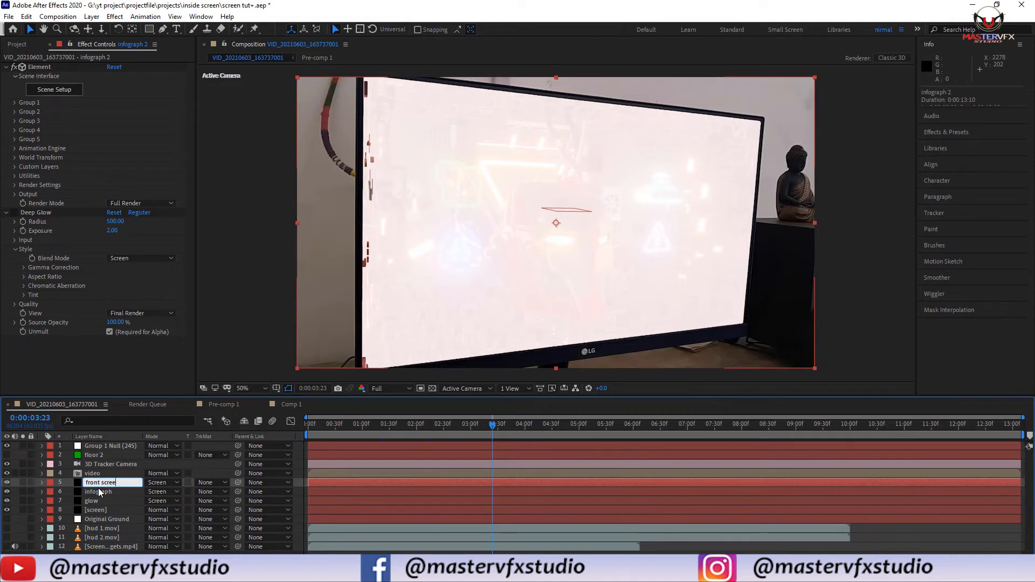
key(Return)
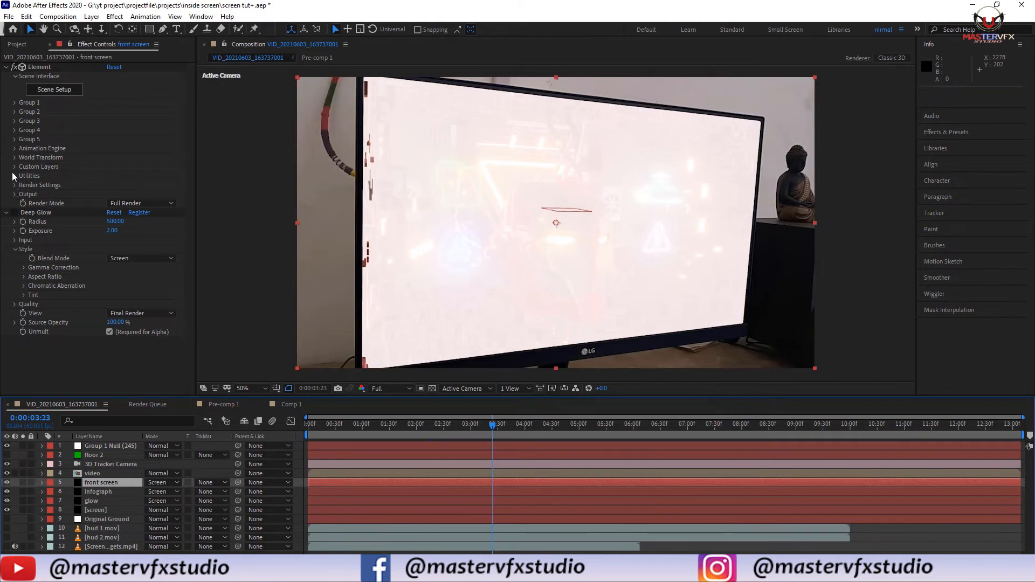
Assign Screen UI Gadgets.mp4 as custom texture map Layer 3 in the front screen layer's Element effect
click(13, 166)
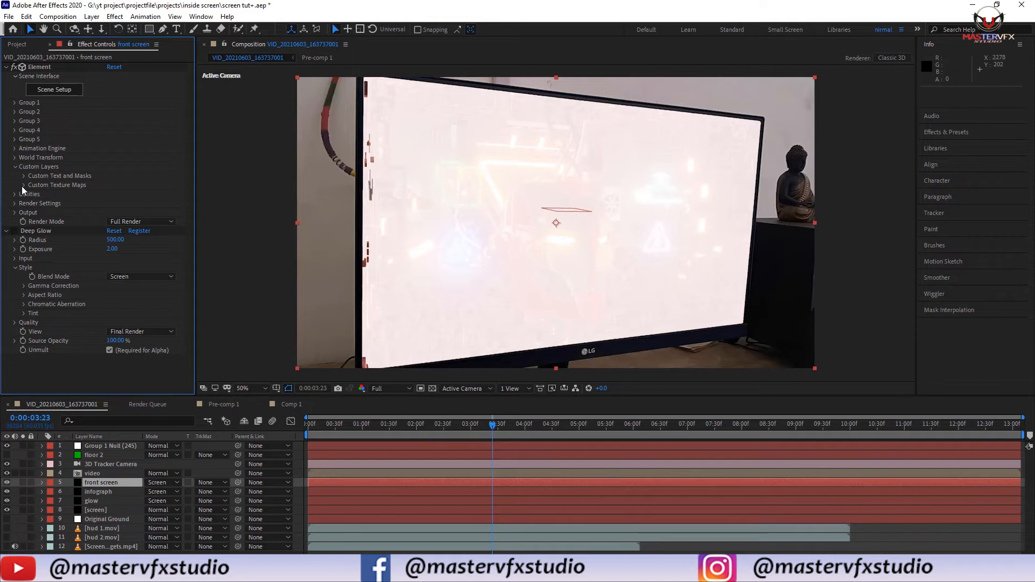
click(23, 186)
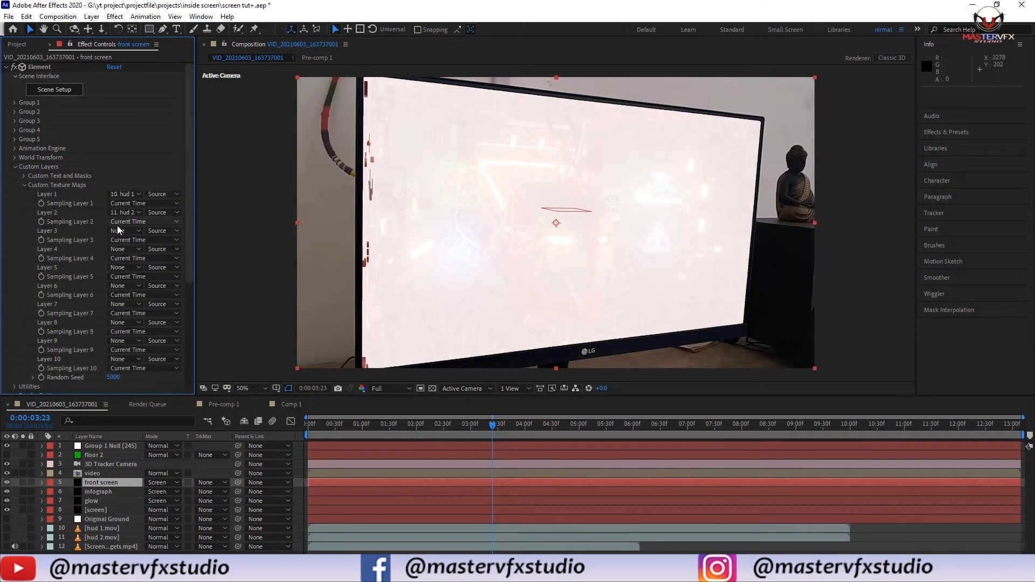
click(124, 194)
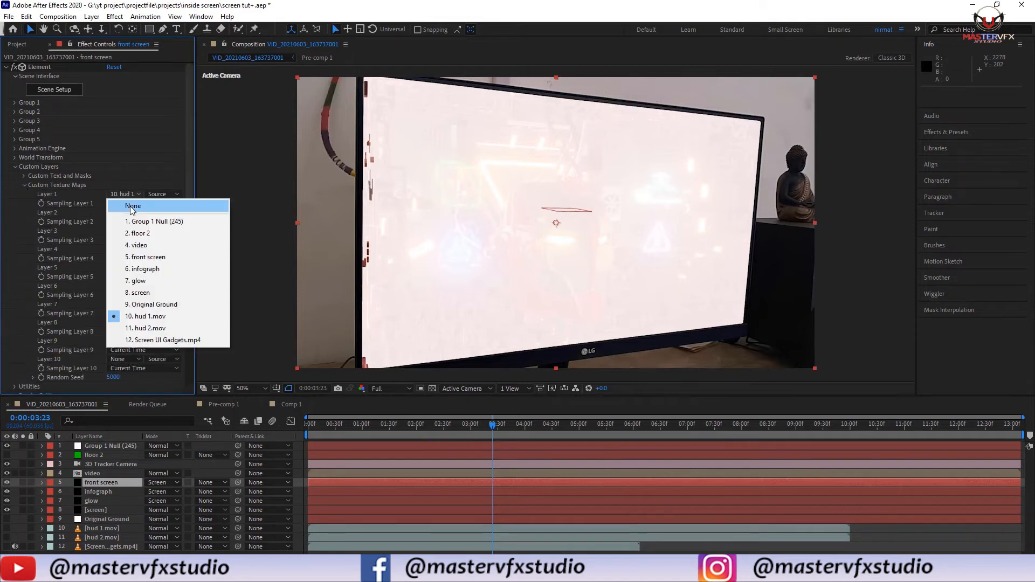
click(124, 195)
click(120, 233)
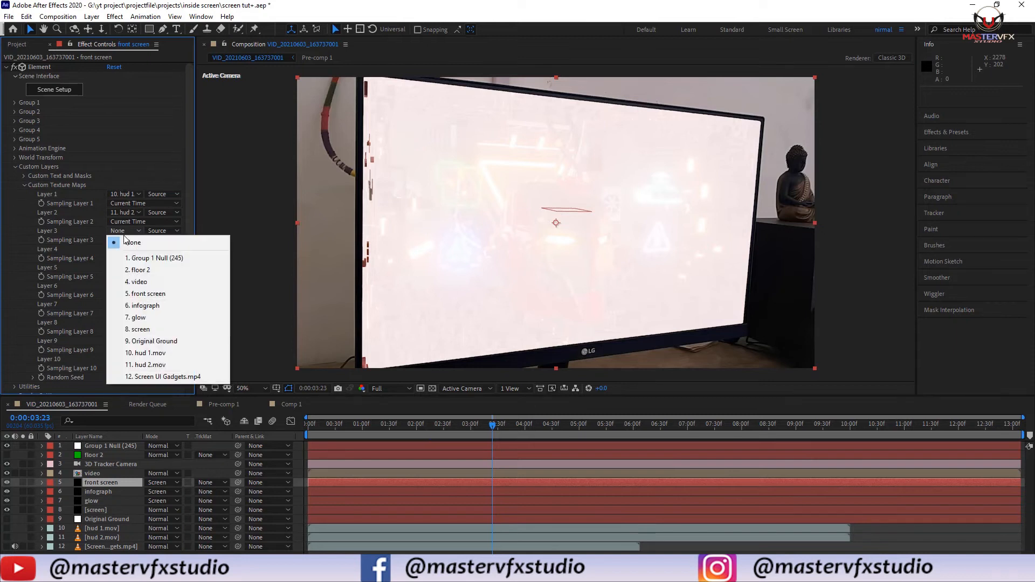
click(146, 377)
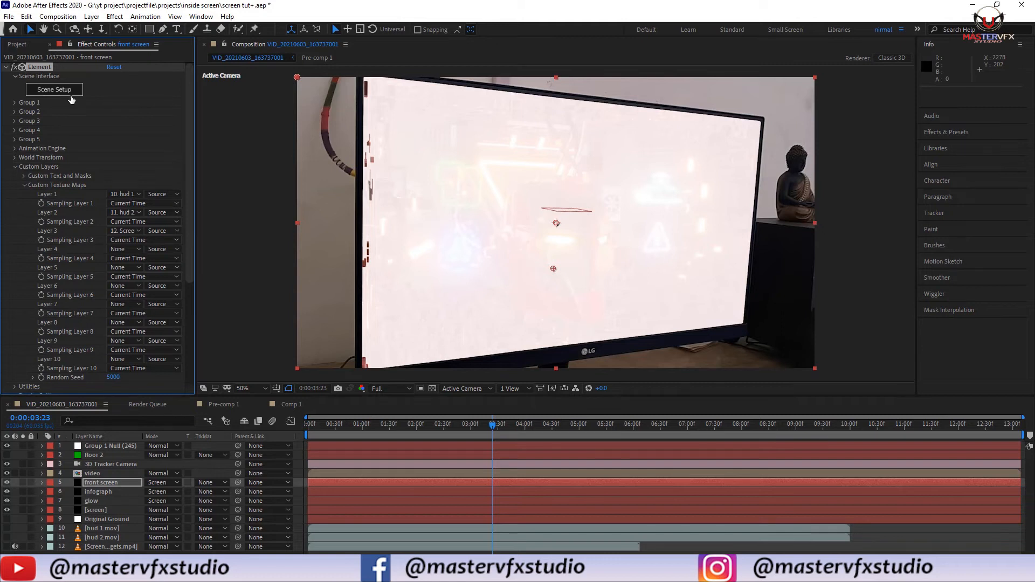
Reopen the front screen scene setup and set the large plane's diffuse texture to Custom Layer 3 [Screen UI Gadgets.mp4]
click(71, 97)
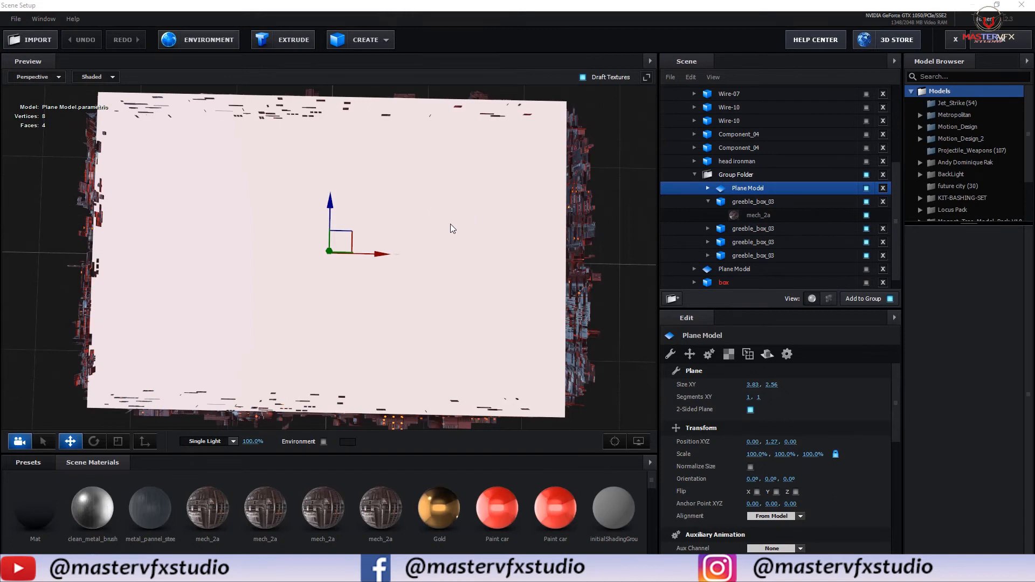
click(451, 224)
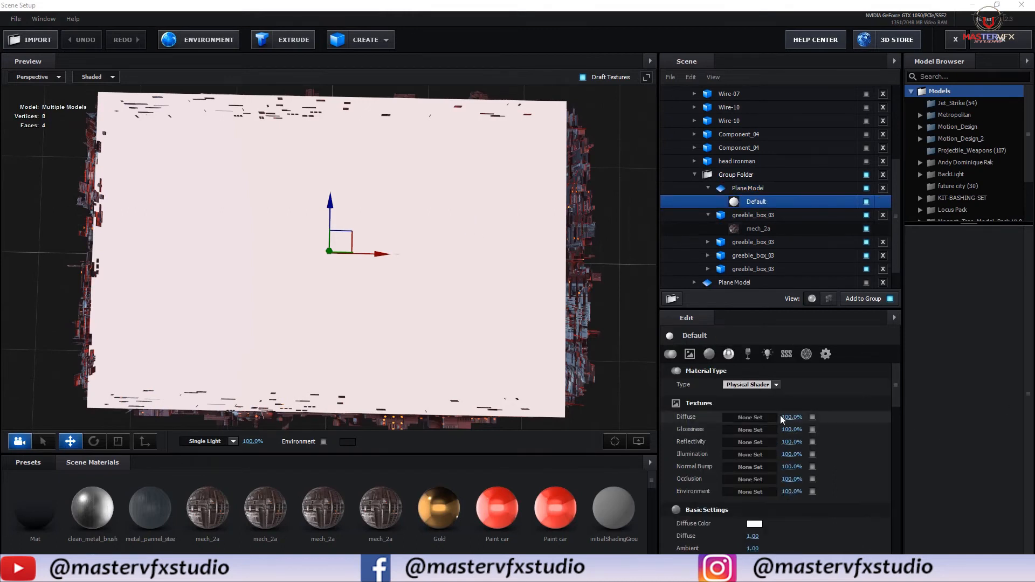
click(750, 418)
click(746, 352)
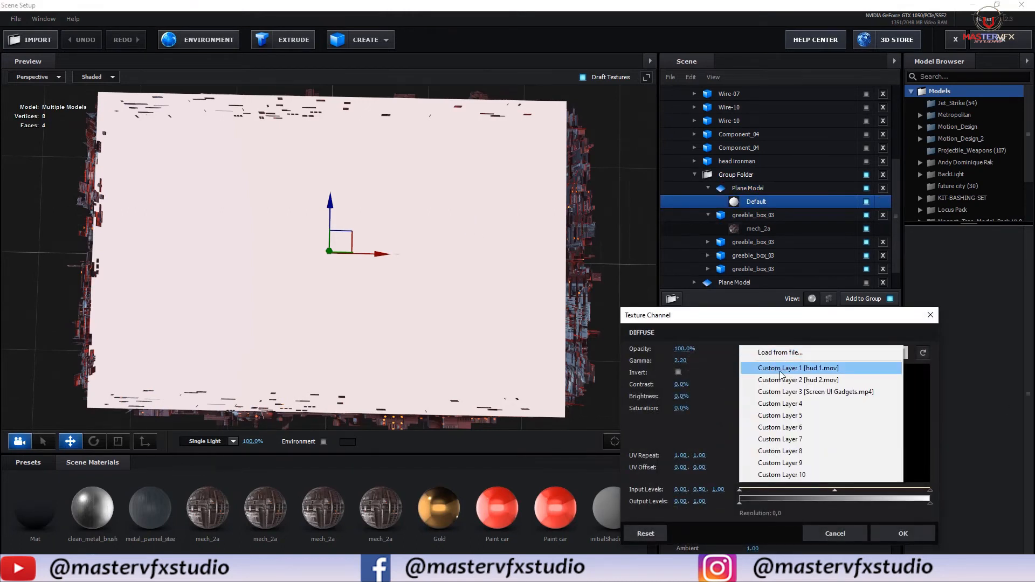
click(797, 397)
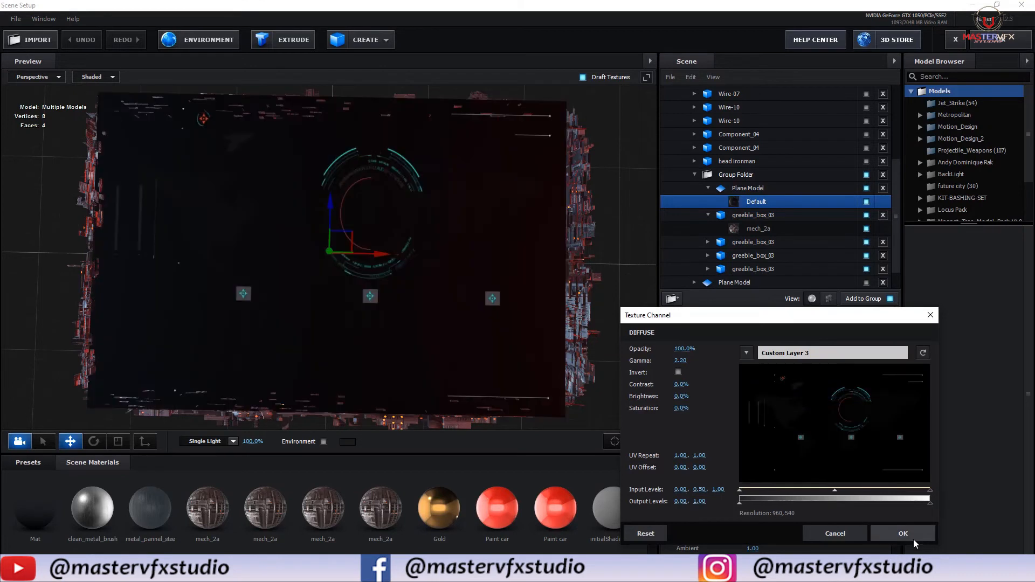
click(912, 535)
Set the blend mode of the plane's Default material to Screen
drag(600, 383, 584, 362)
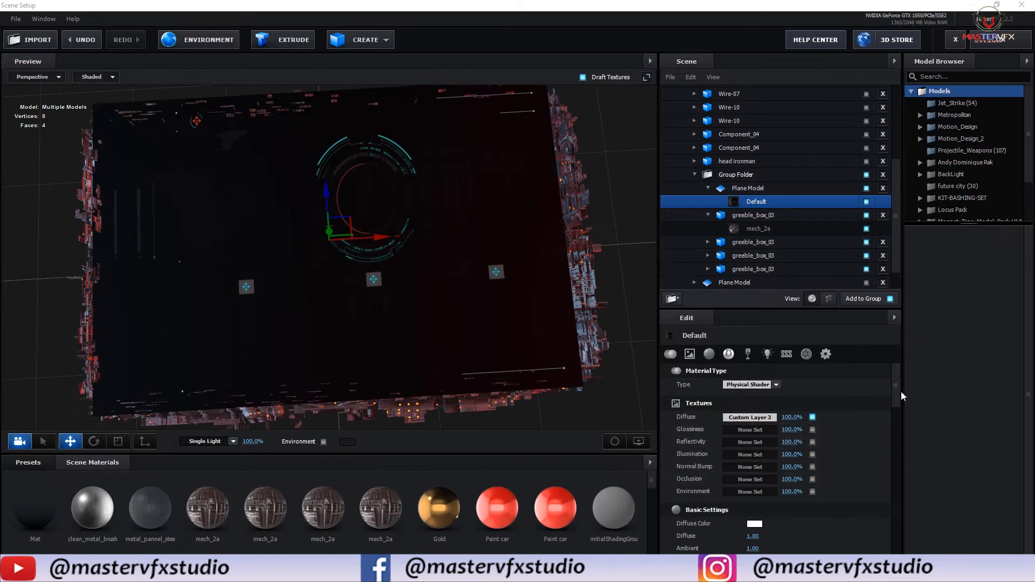
drag(898, 388, 936, 536)
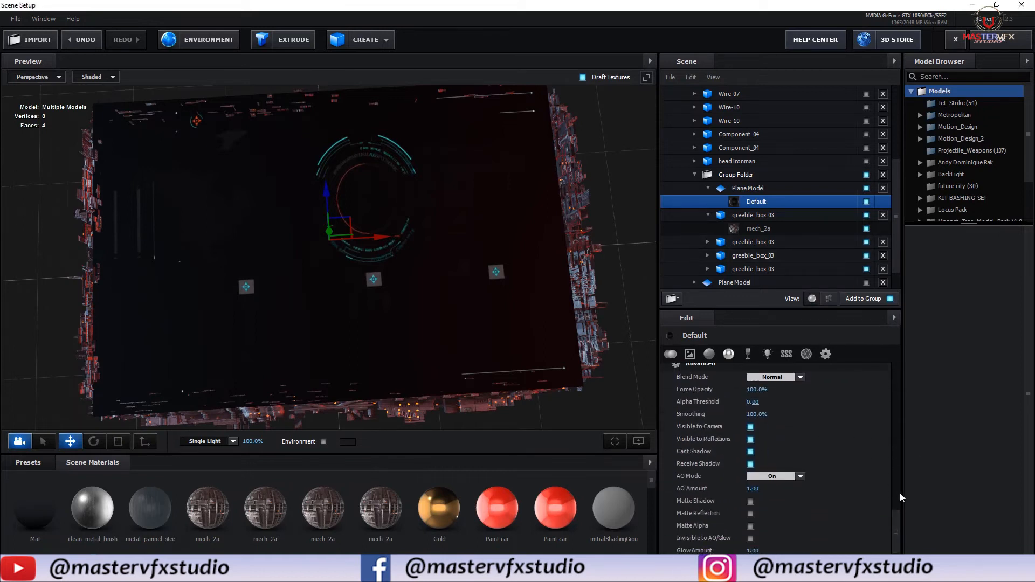
click(782, 377)
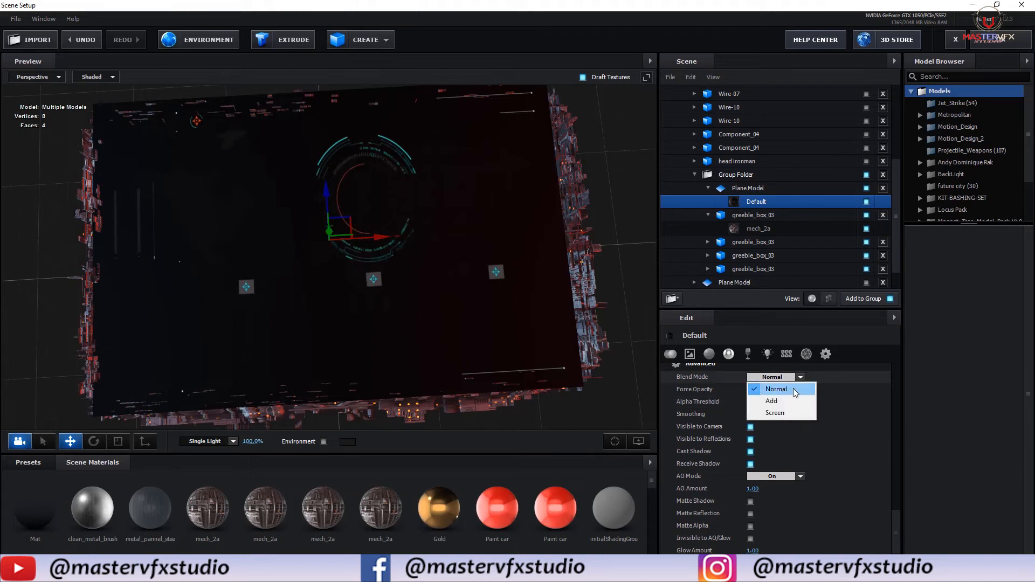
click(776, 413)
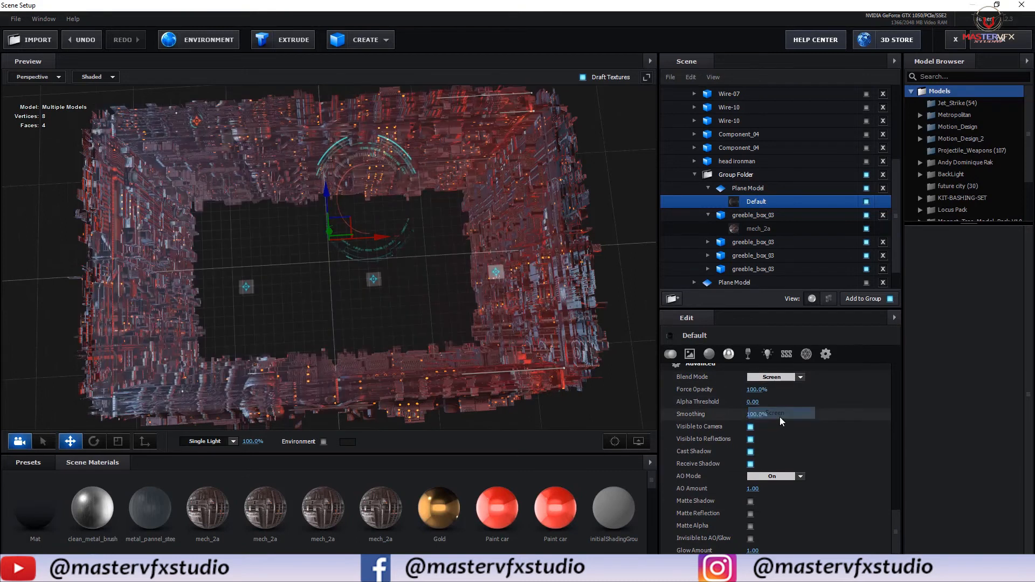
mouse_move(605, 338)
mouse_down()
mouse_move(573, 300)
mouse_move(584, 281)
mouse_move(616, 303)
mouse_move(586, 342)
mouse_move(593, 306)
mouse_move(603, 319)
mouse_up()
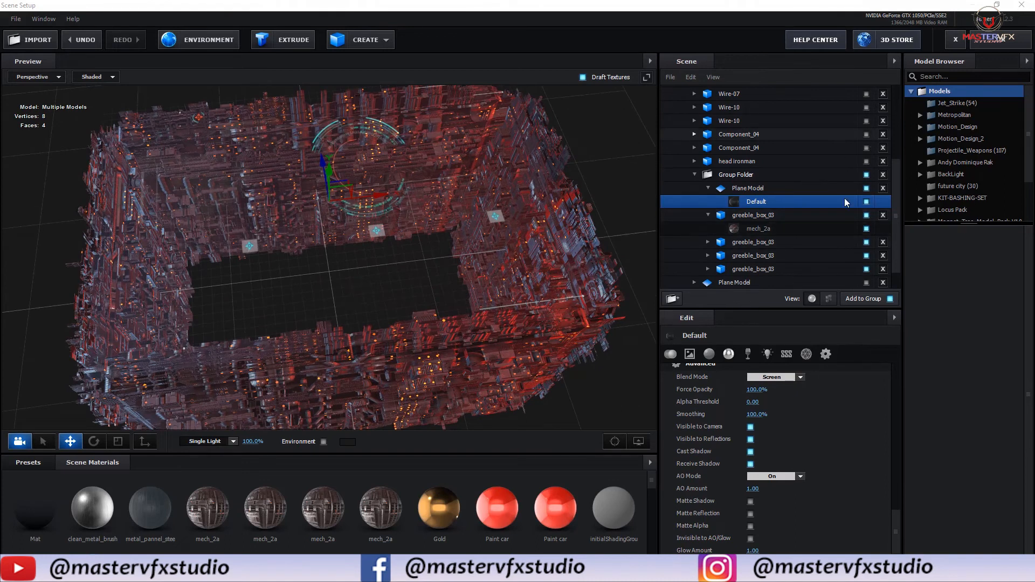
Set the plane material's illumination intensity to 428% and enable Use Diffuse Color
scroll(810, 436, up, 3)
scroll(811, 436, down, 5)
scroll(811, 445, up, 1)
drag(753, 459, 1034, 443)
click(751, 447)
drag(318, 264, 240, 335)
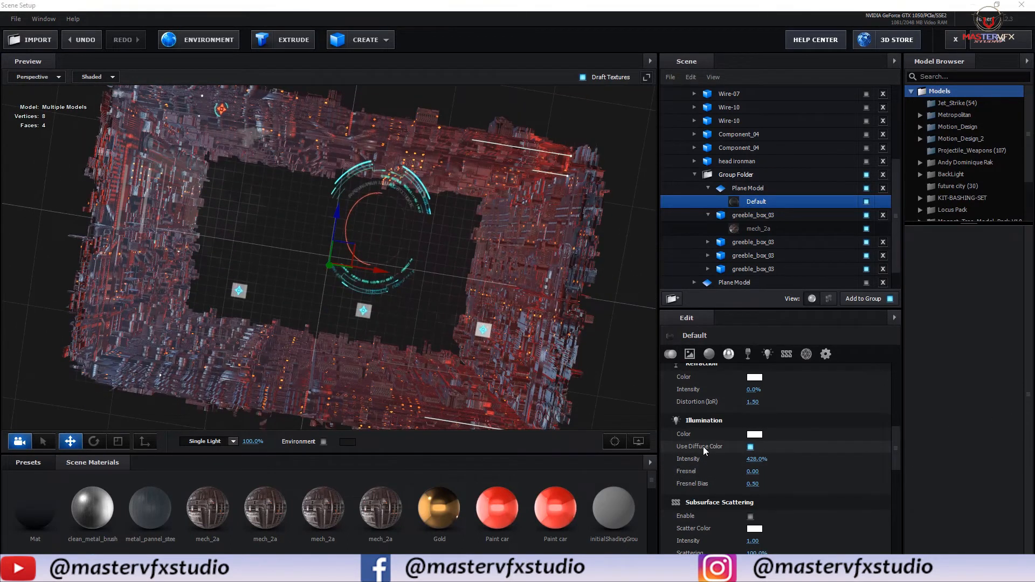
Compare the plane's illumination with Use Diffuse Color off and on, leave it enabled, and apply the scene setup
click(750, 447)
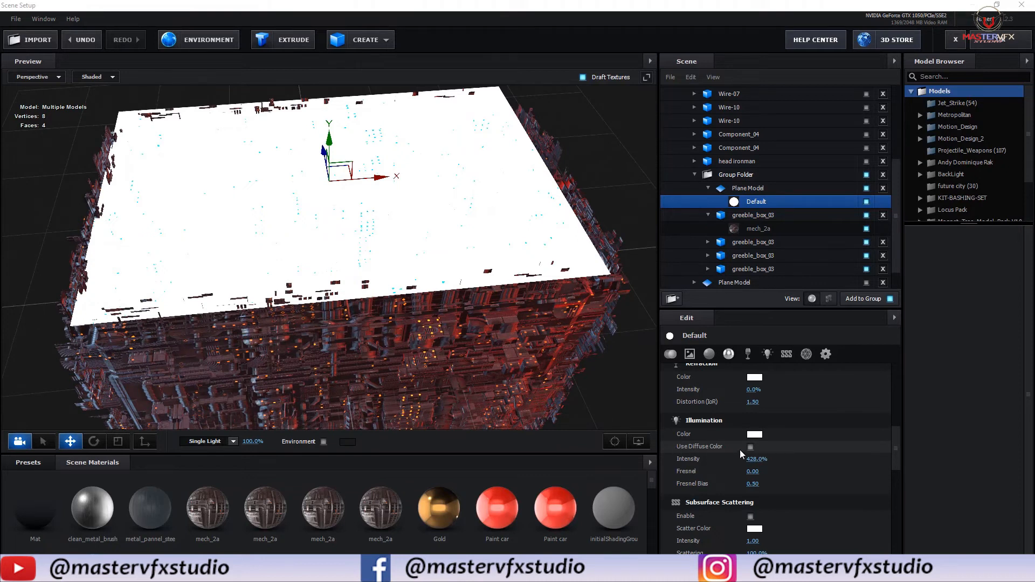
click(750, 447)
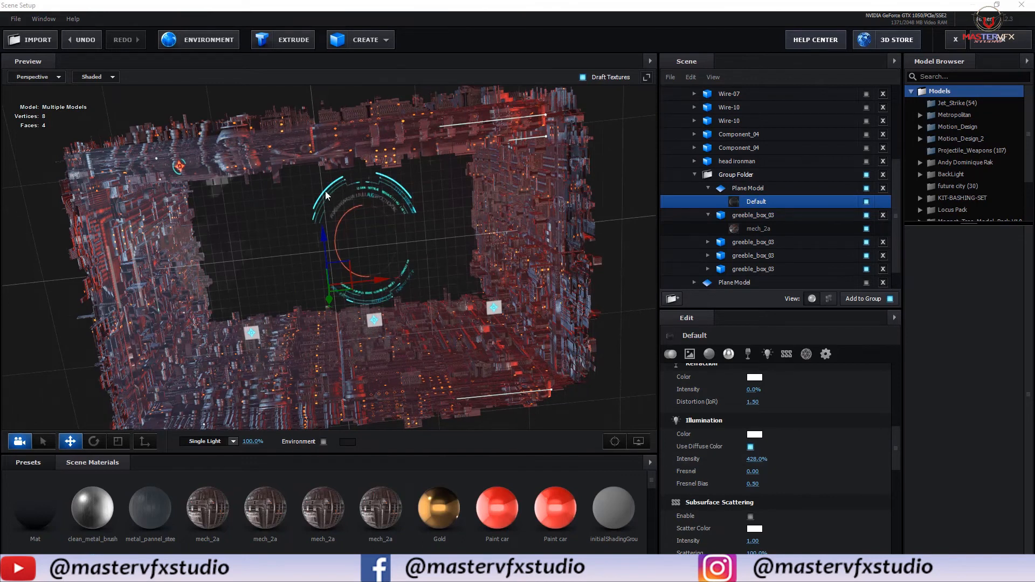
drag(403, 248, 420, 275)
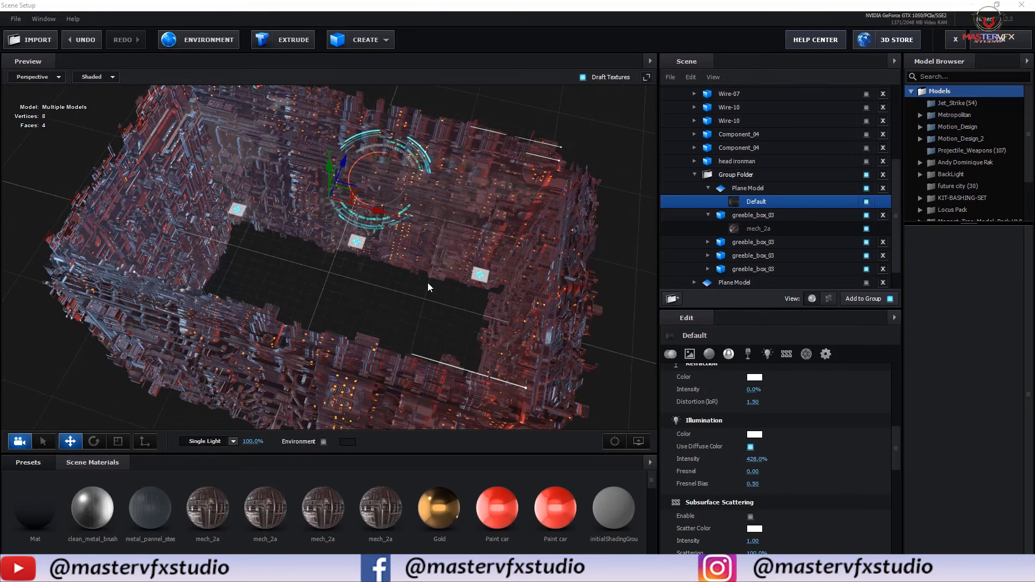
click(984, 44)
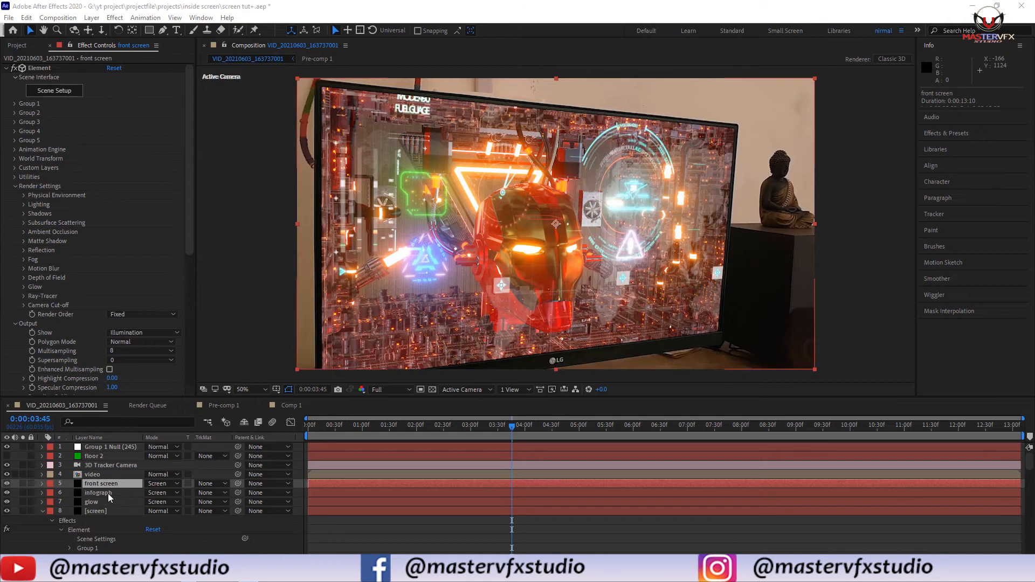
Reopen the front screen scene setup and disable the Group Folder holding the greeble_box_03 models so only the interface plane shows
click(35, 93)
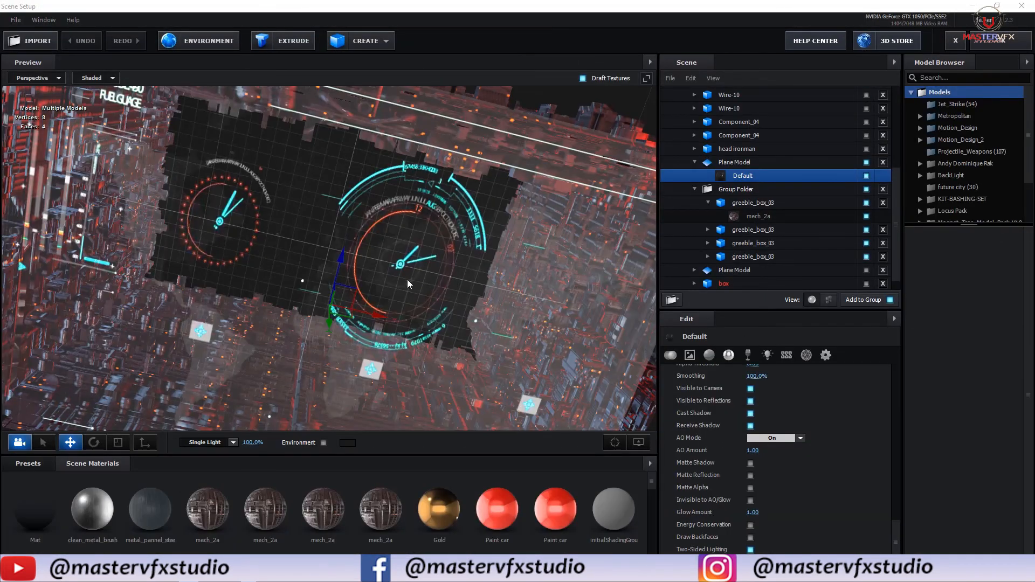
drag(394, 299, 407, 222)
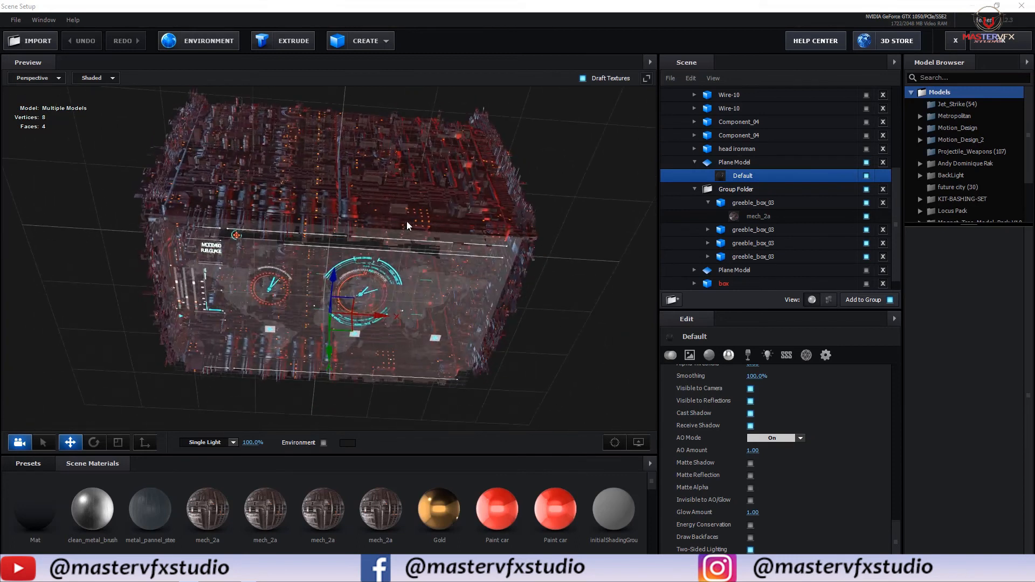
drag(327, 173, 189, 206)
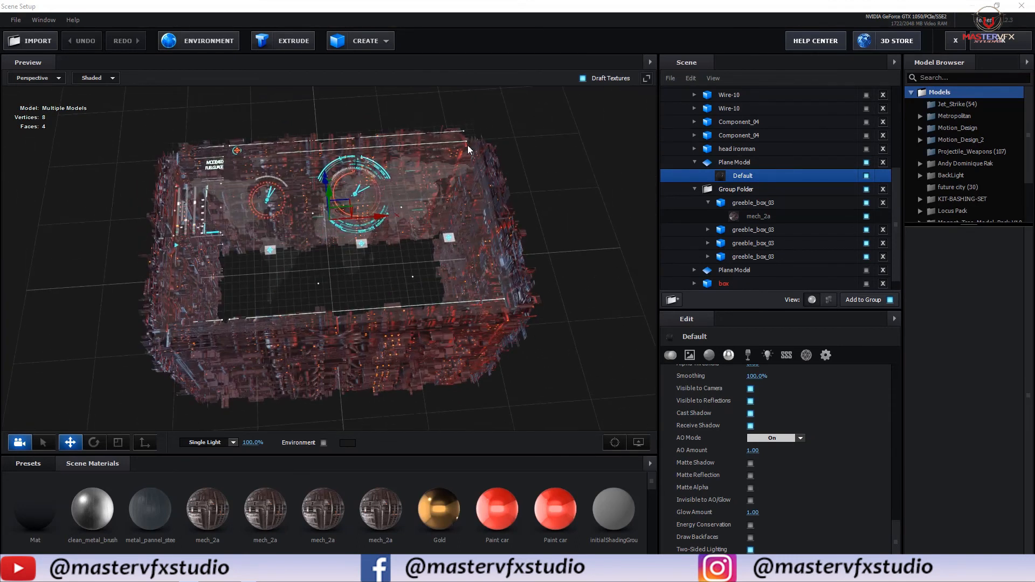
click(783, 191)
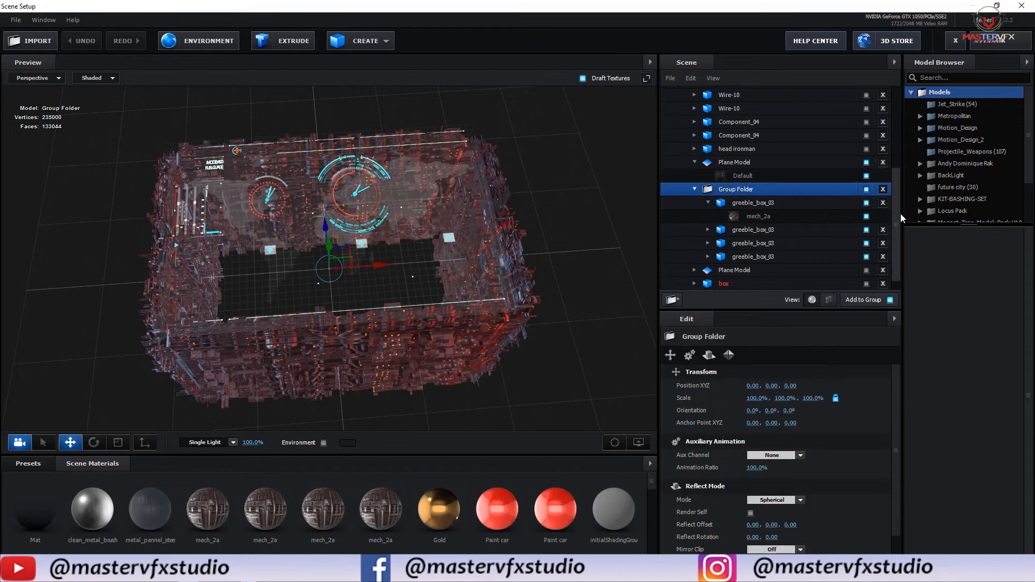
click(867, 190)
drag(609, 242, 525, 257)
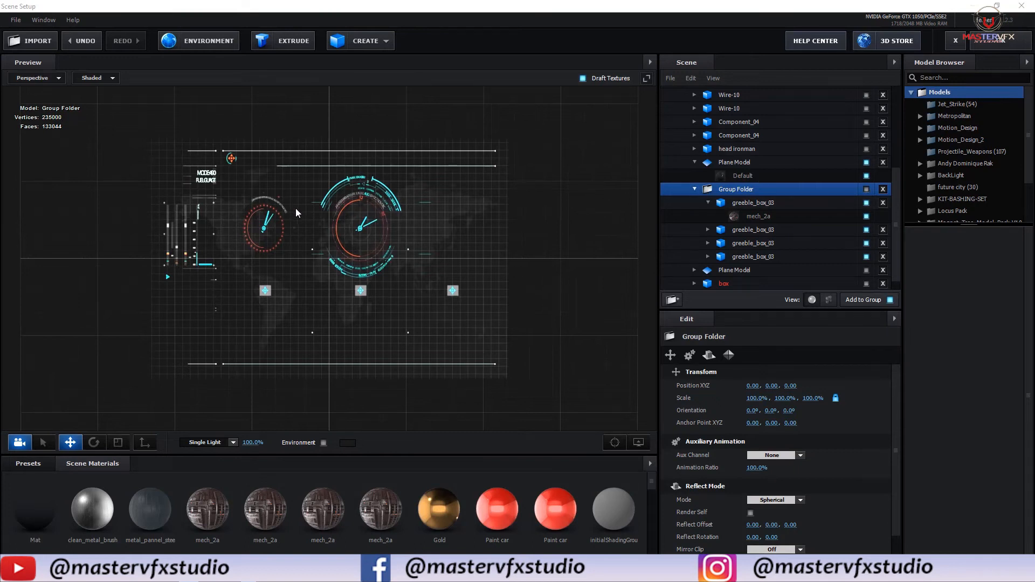
Disable Cast Shadow, Receive Shadow and Visible to Reflections in the interface plane's Default material
click(253, 223)
mouse_move(899, 527)
mouse_down()
mouse_move(902, 371)
mouse_move(911, 541)
mouse_up()
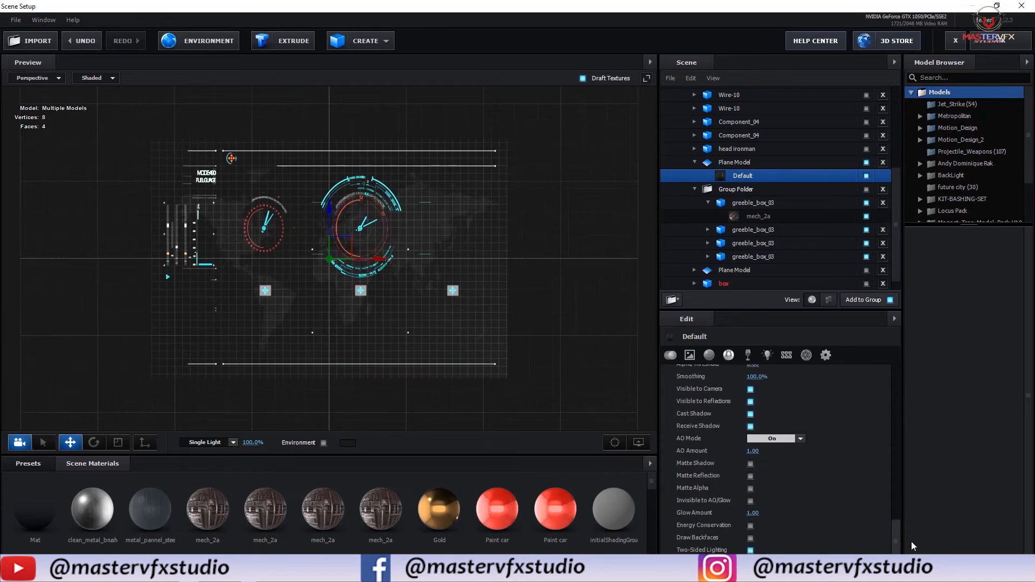
click(750, 414)
click(750, 426)
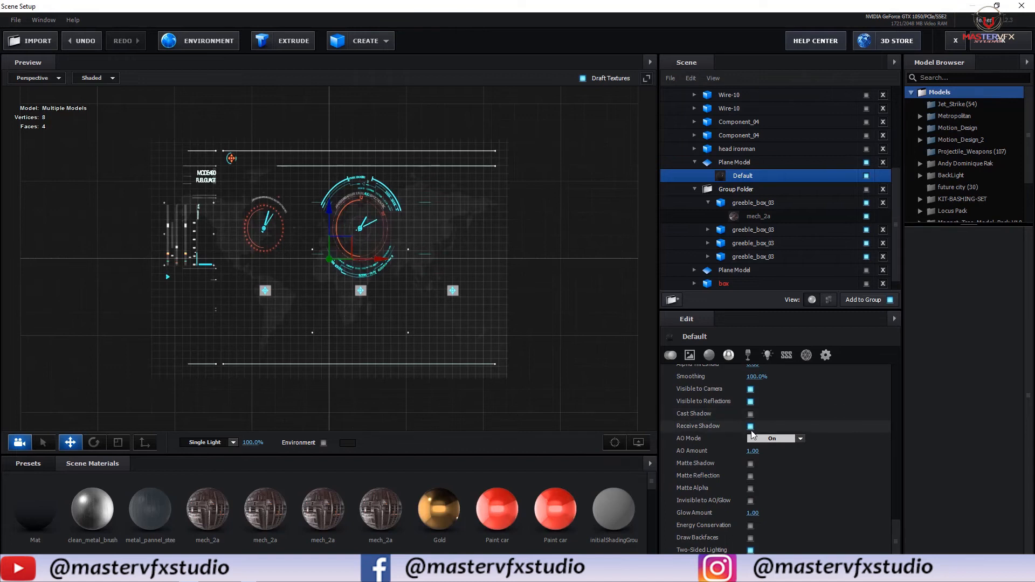
click(751, 402)
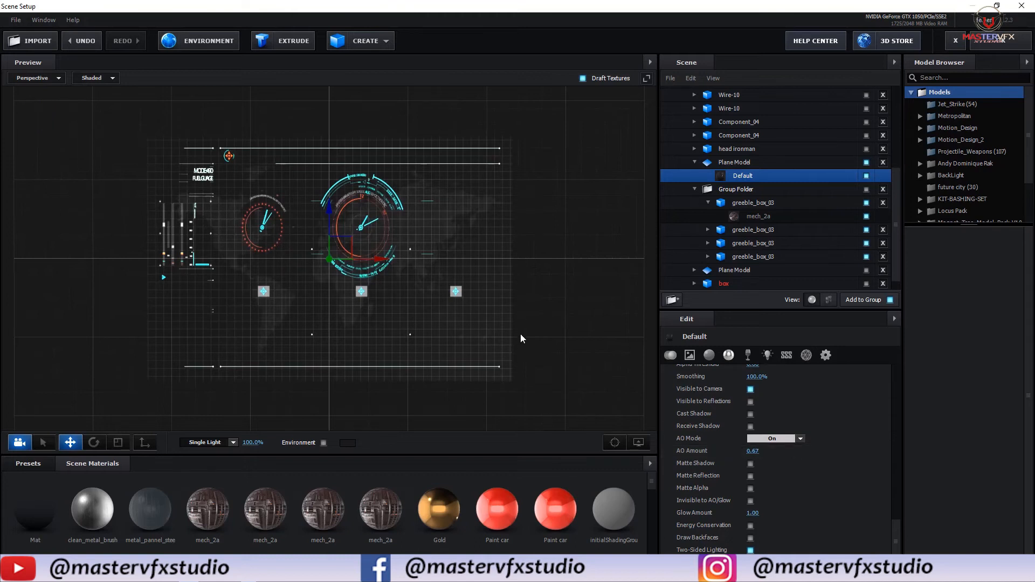
Apply the interface plane's changes in the front screen scene setup and return to the composition
drag(511, 200, 405, 140)
drag(491, 245, 539, 302)
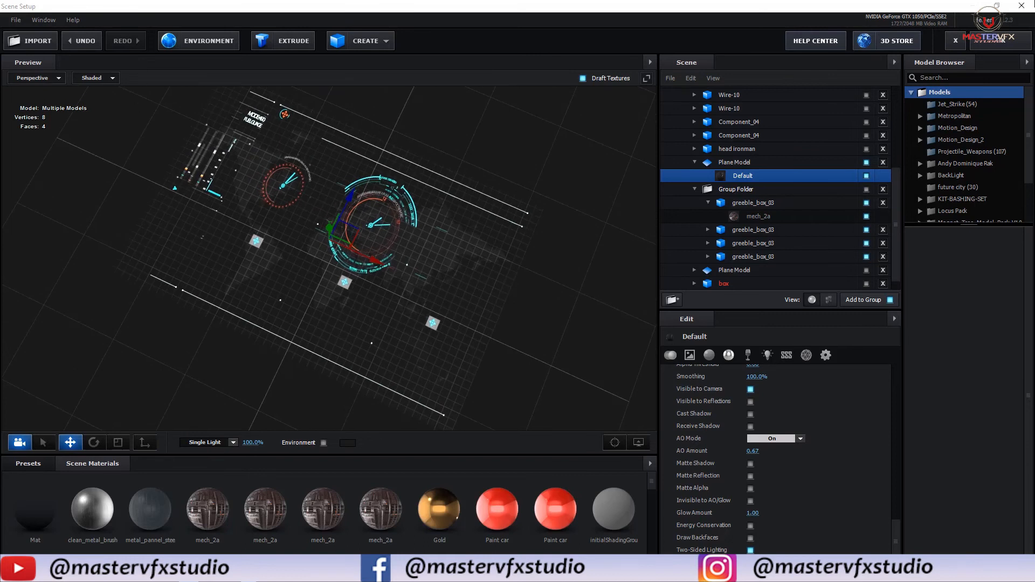
click(1008, 44)
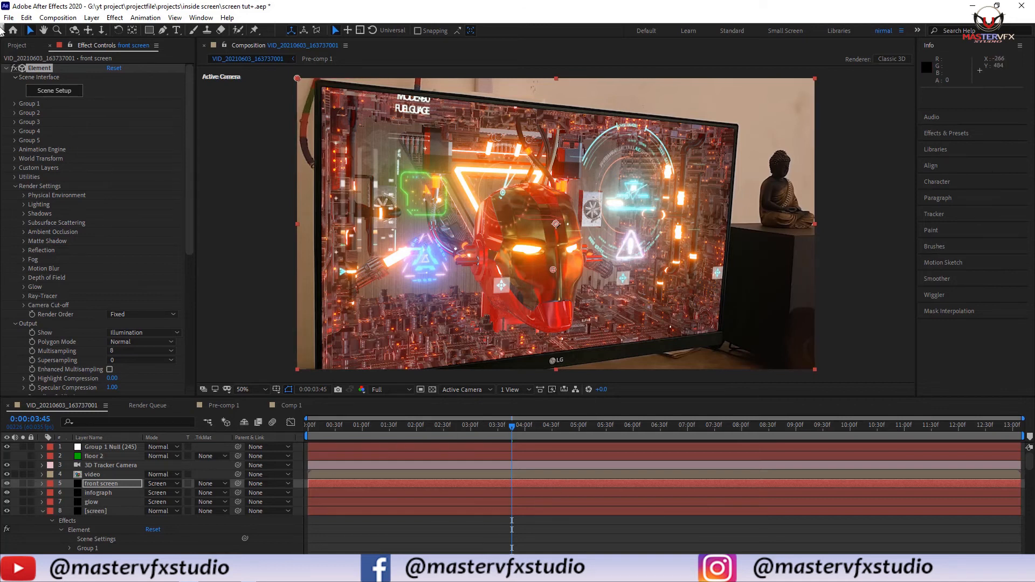
Delete the Deep Glow effect from the front screen layer, keeping its Element effect
click(7, 69)
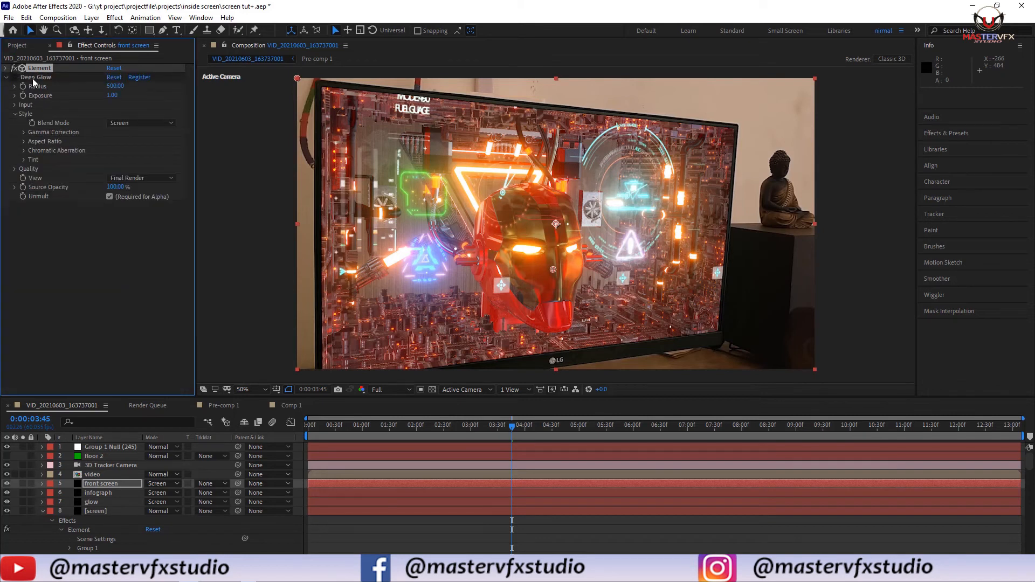
click(34, 78)
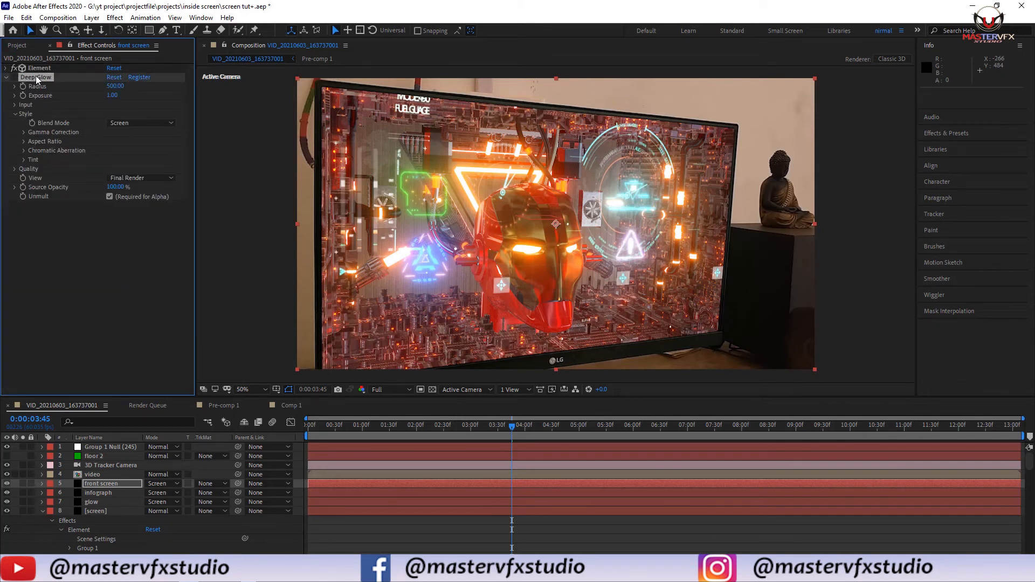
key(Delete)
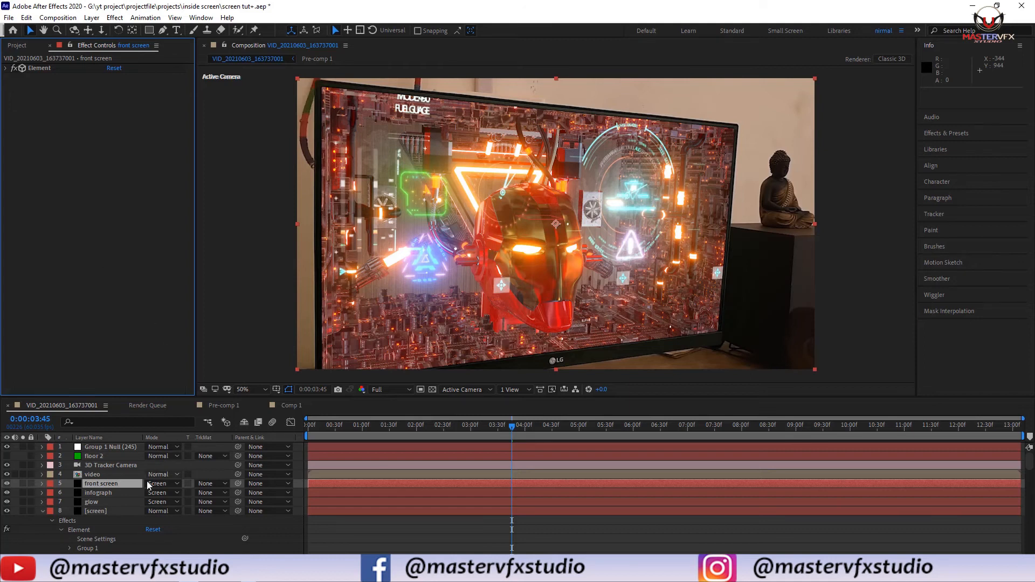
Enable ambient occlusion in the screen layer's Element render settings and set the AO mode to Ray-Traced
click(87, 511)
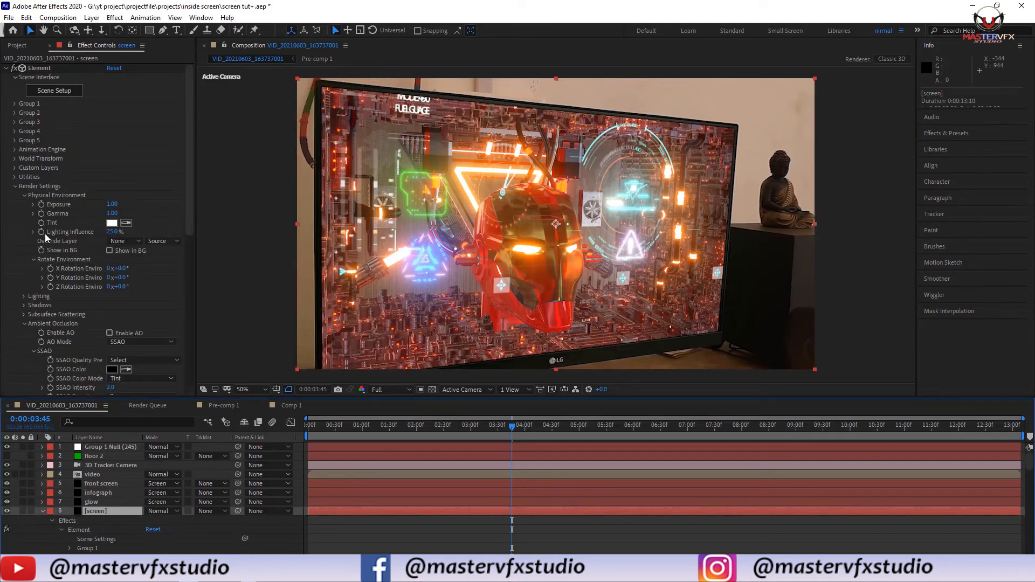
scroll(15, 203, down, 3)
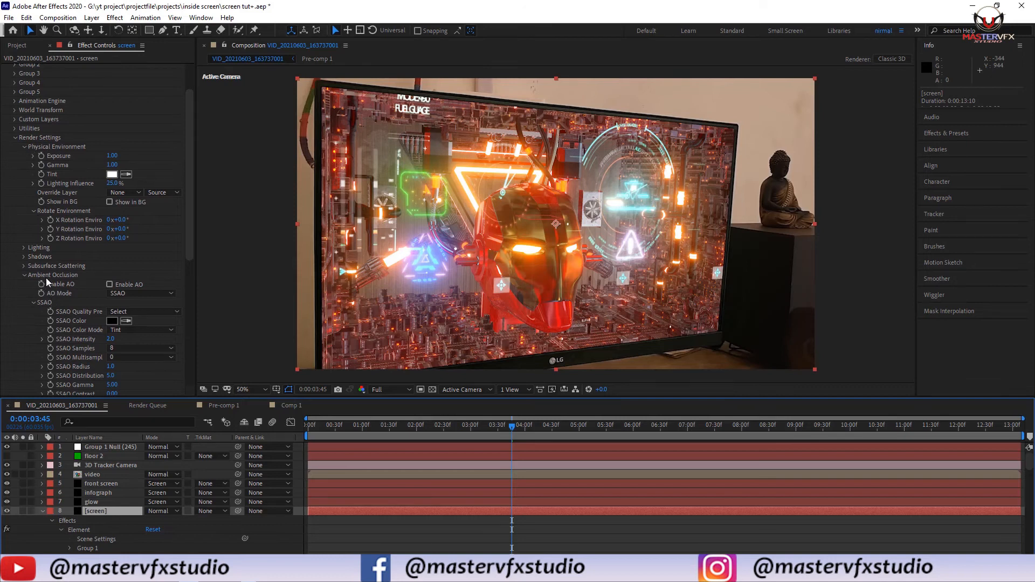
click(110, 285)
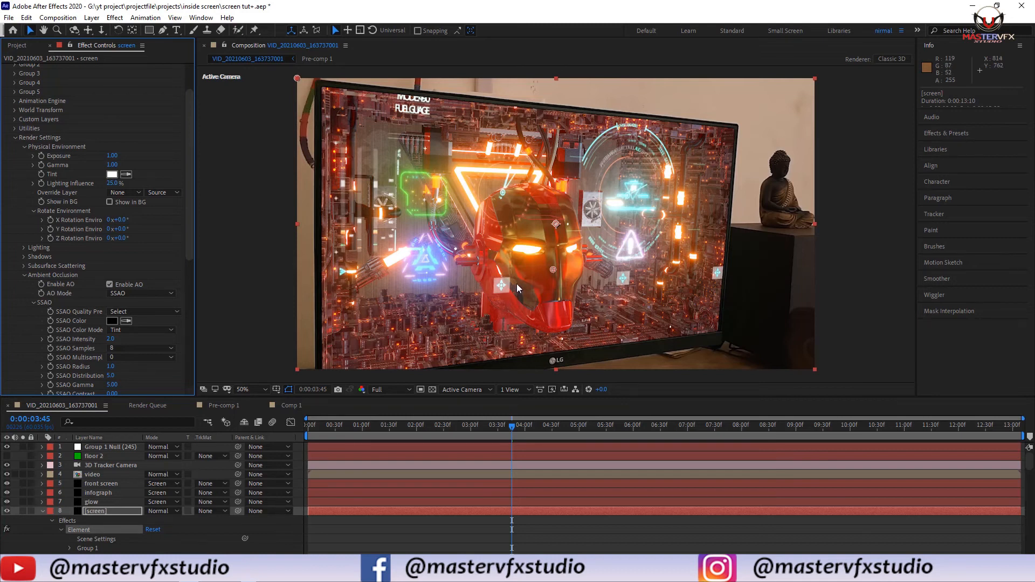
click(120, 297)
click(123, 318)
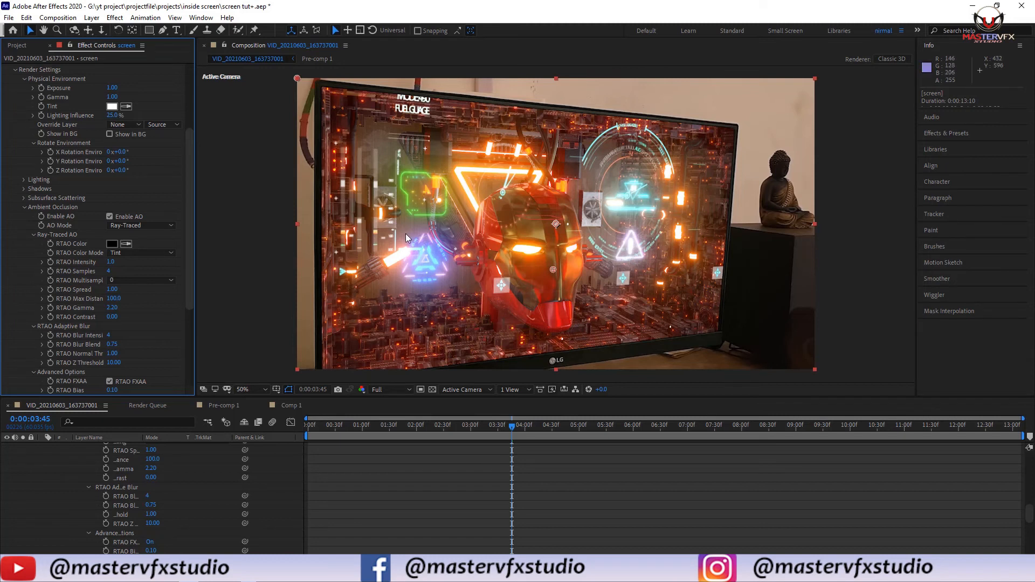
Add the Product lighting preset in the screen layer's Element lighting settings
click(24, 179)
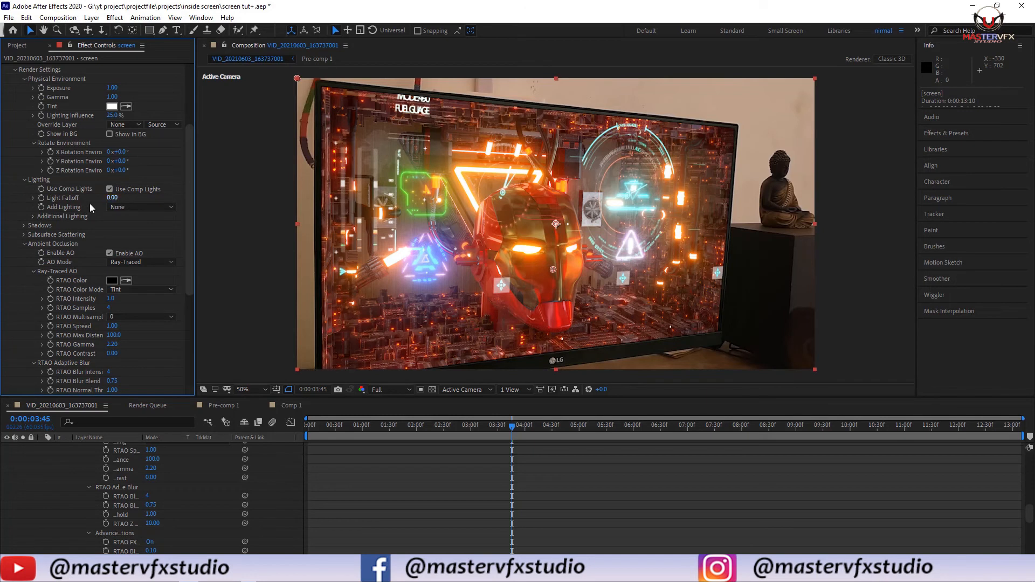
click(120, 208)
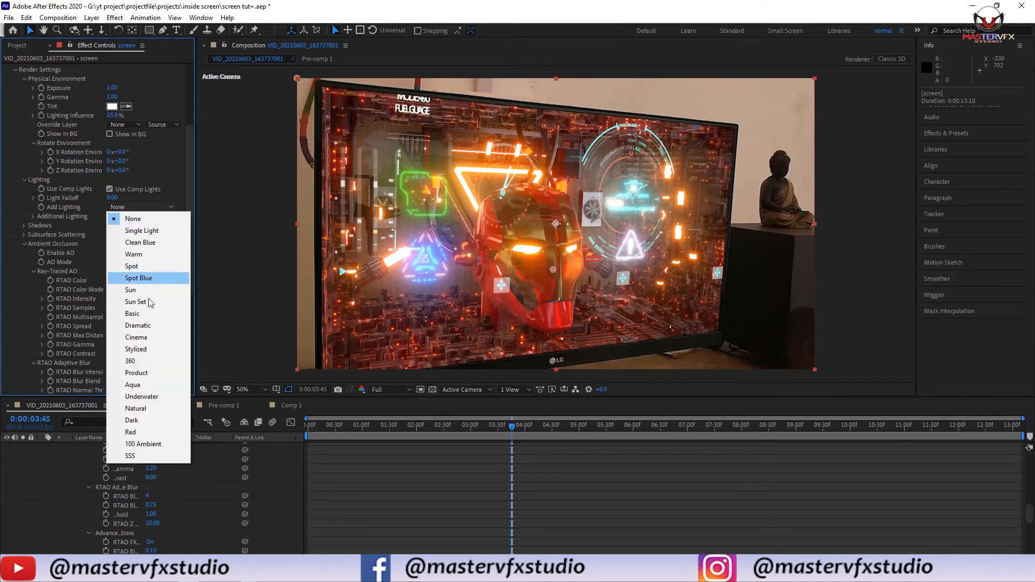
click(151, 379)
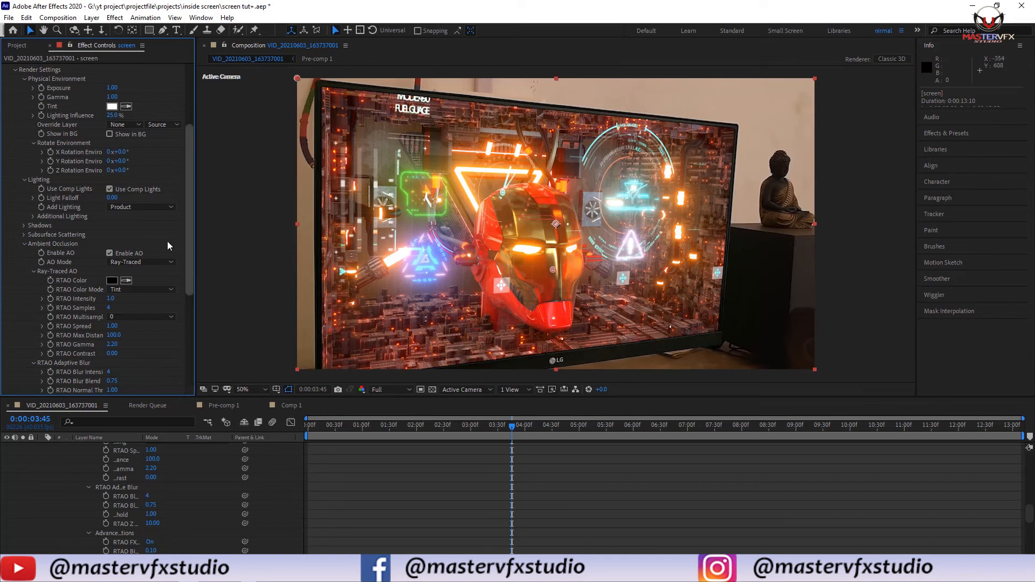
Set the Y rotation of the screen layer's physical environment to 8°
scroll(117, 173, up, 4)
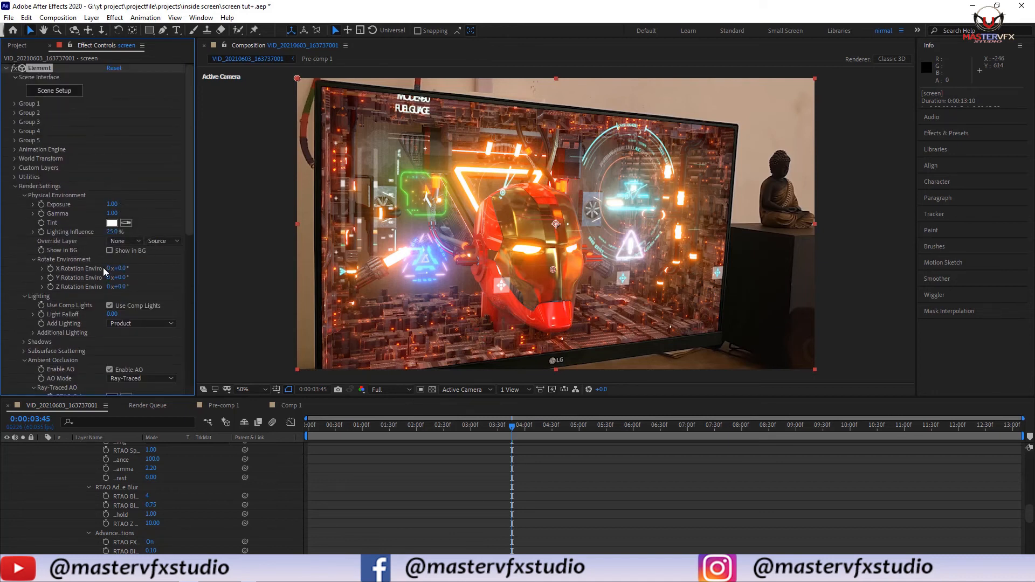
drag(124, 278, 129, 279)
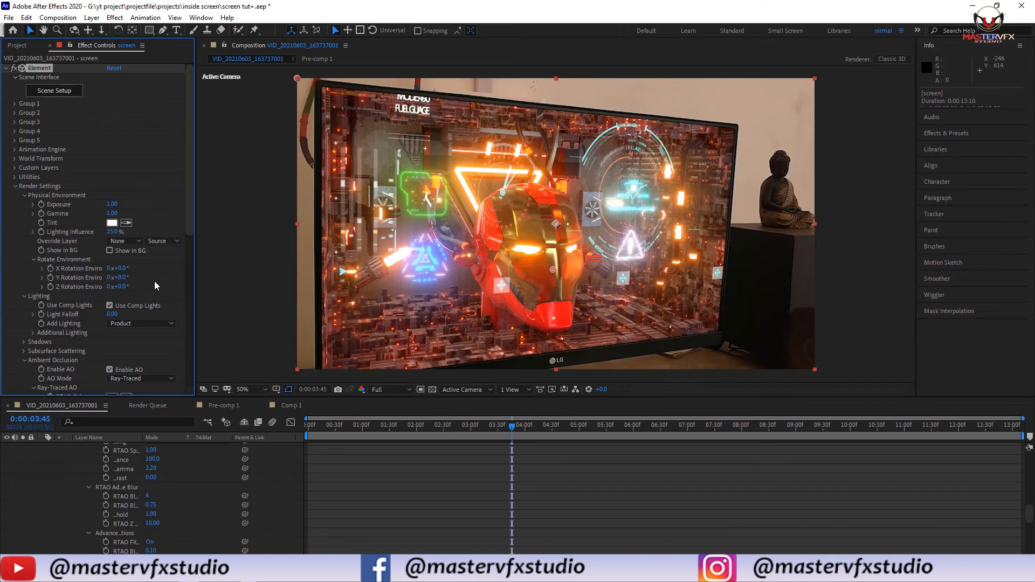
scroll(79, 183, down, 10)
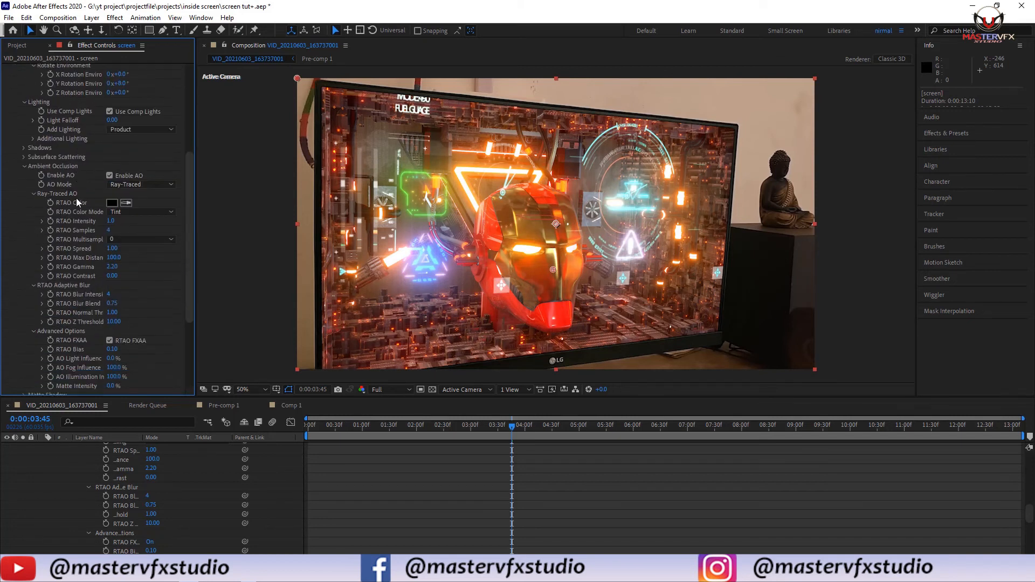
scroll(77, 206, up, 10)
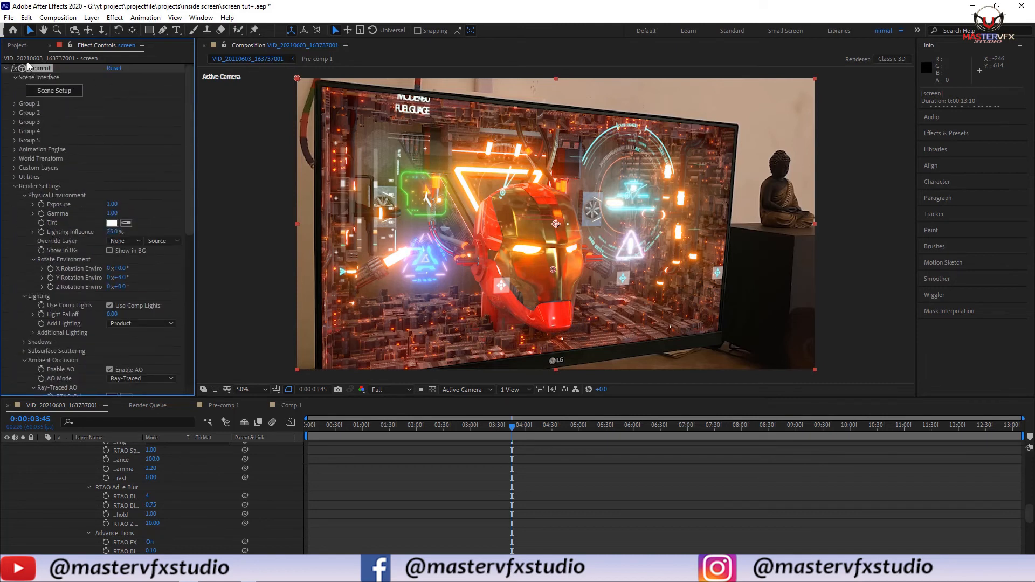
In the screen layer's scene setup, raise the environment texture's black input level to 0.11 and apply the scene
click(48, 92)
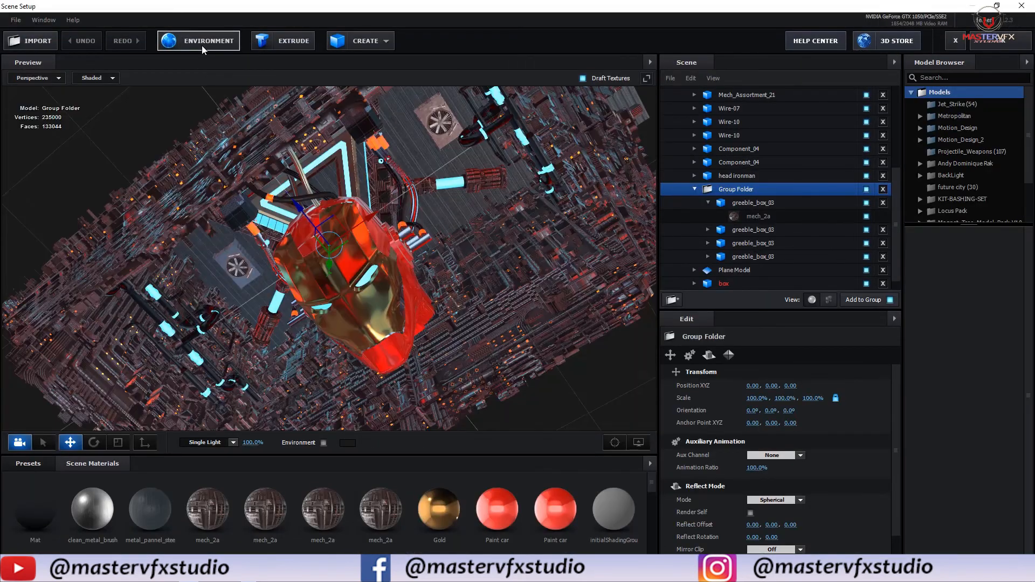
click(202, 46)
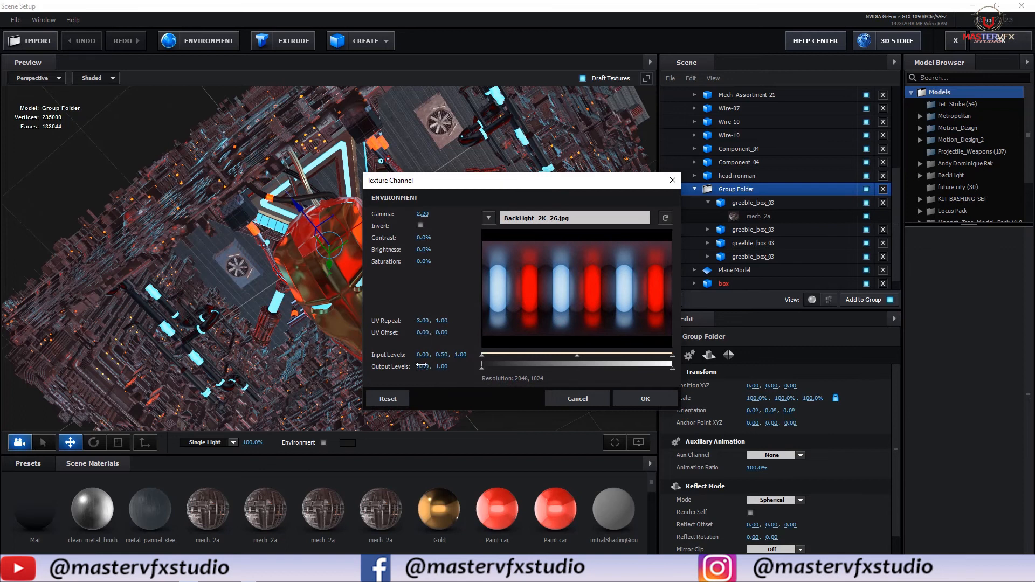
drag(422, 356, 430, 358)
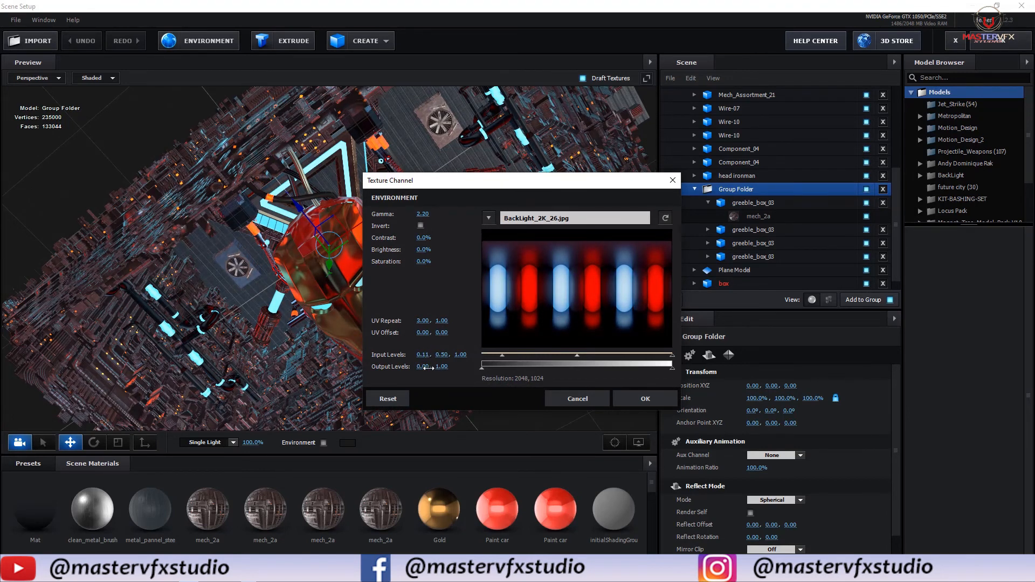
drag(423, 366, 427, 382)
click(637, 397)
scroll(416, 336, up, 2)
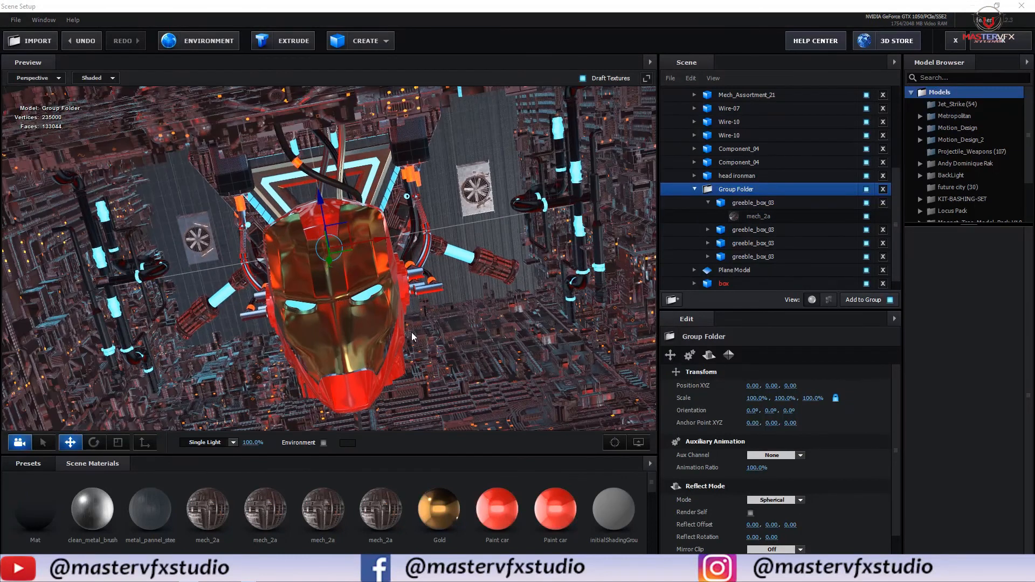
mouse_move(409, 325)
mouse_down()
mouse_move(406, 334)
mouse_move(425, 326)
mouse_up()
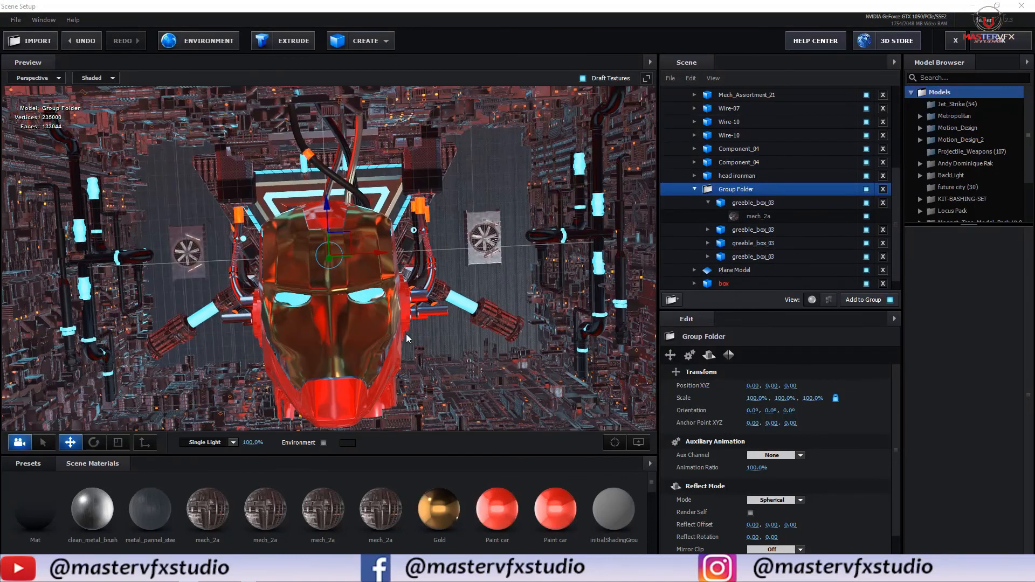
click(986, 41)
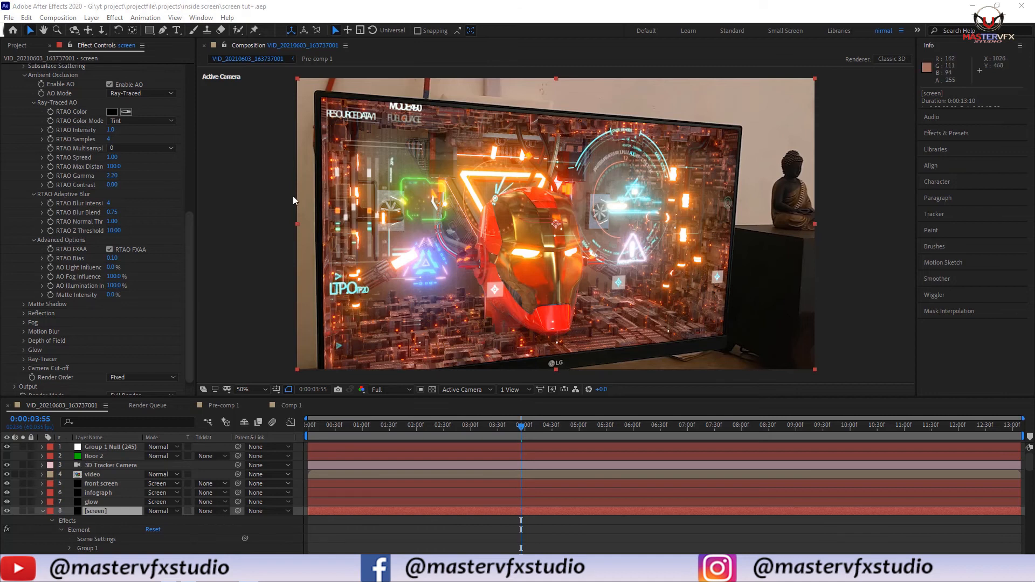
Reopen the screen layer's scene setup, answer the missing files request with Yes, and close the relink window
scroll(12, 247, up, 10)
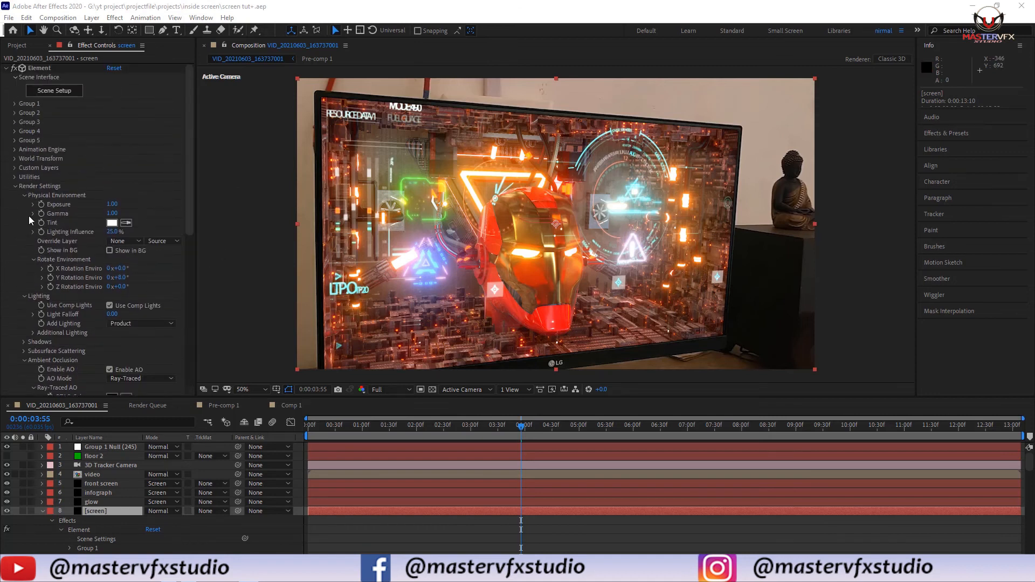
click(64, 105)
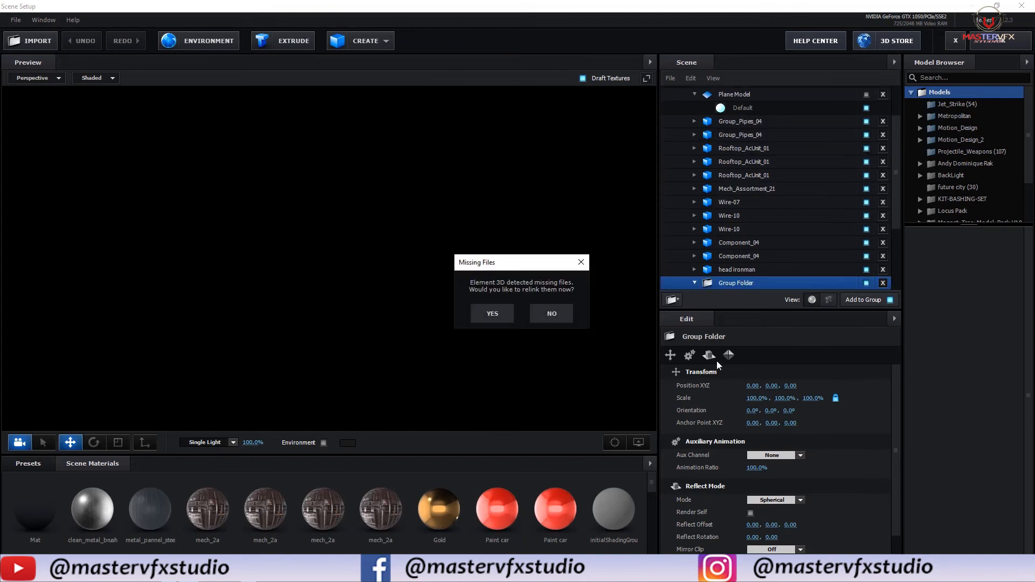
click(493, 316)
click(671, 196)
scroll(170, 331, up, 4)
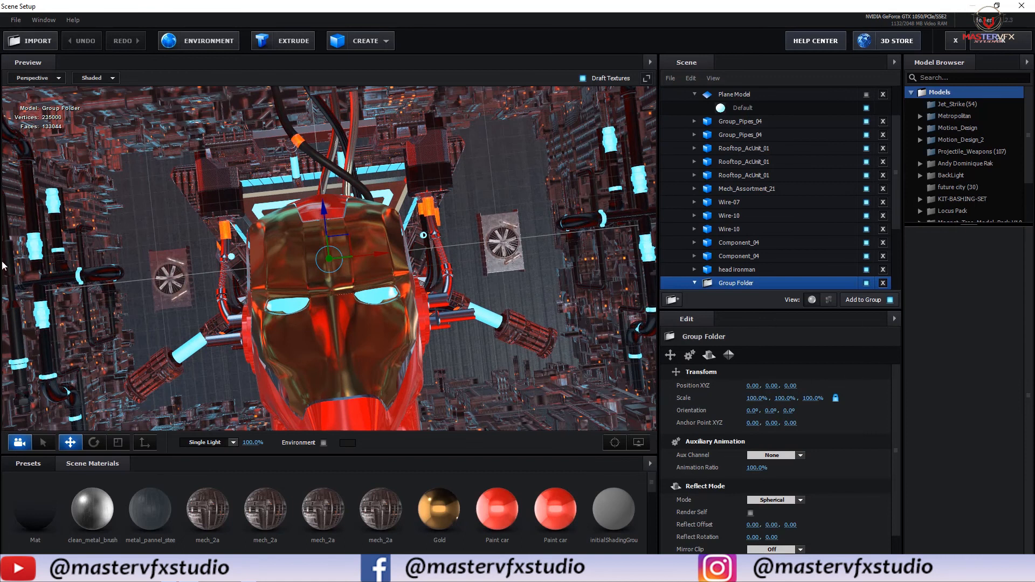
Select the first Rooftop_AcUnit_01 fan model and switch the scene list to show its component meshes
click(167, 269)
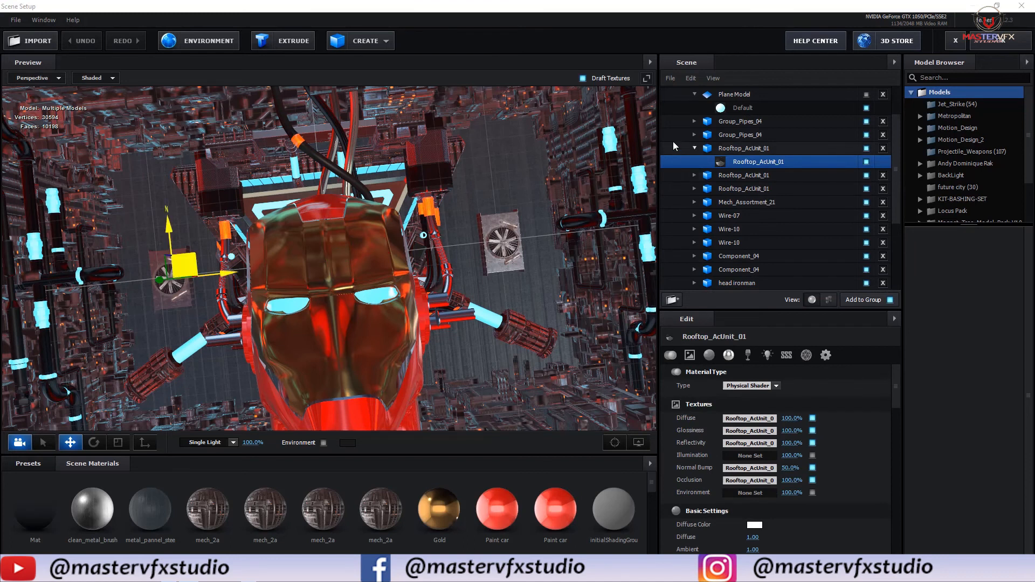
click(736, 149)
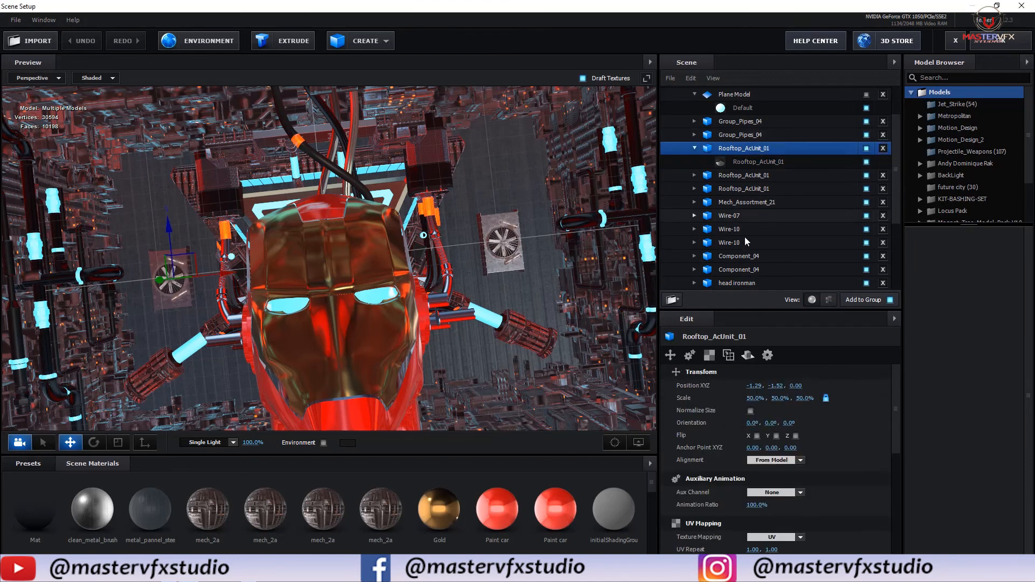
click(829, 300)
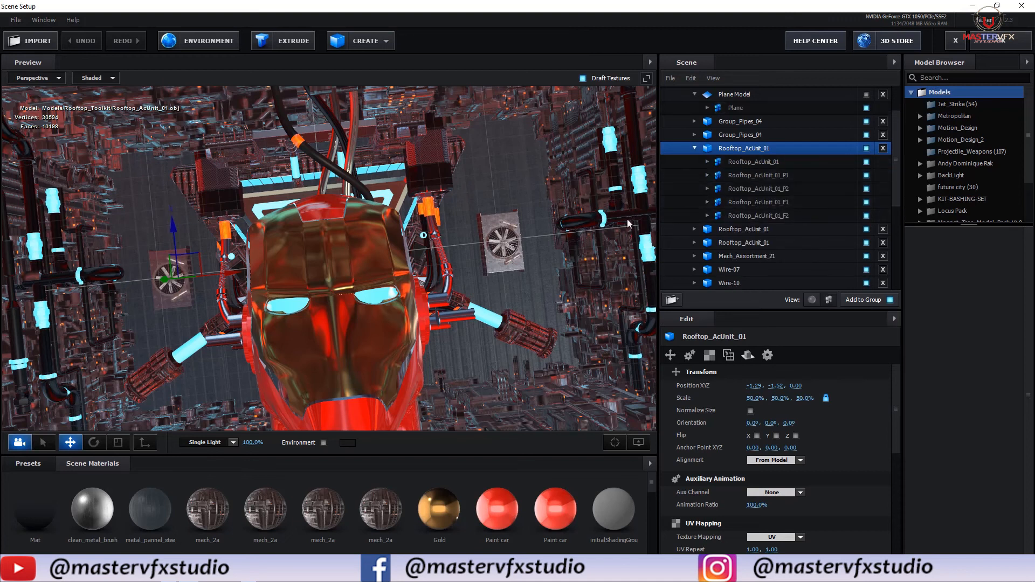
Toggle each Rooftop_AcUnit_01 submesh off and on to identify the body and fan parts
click(737, 164)
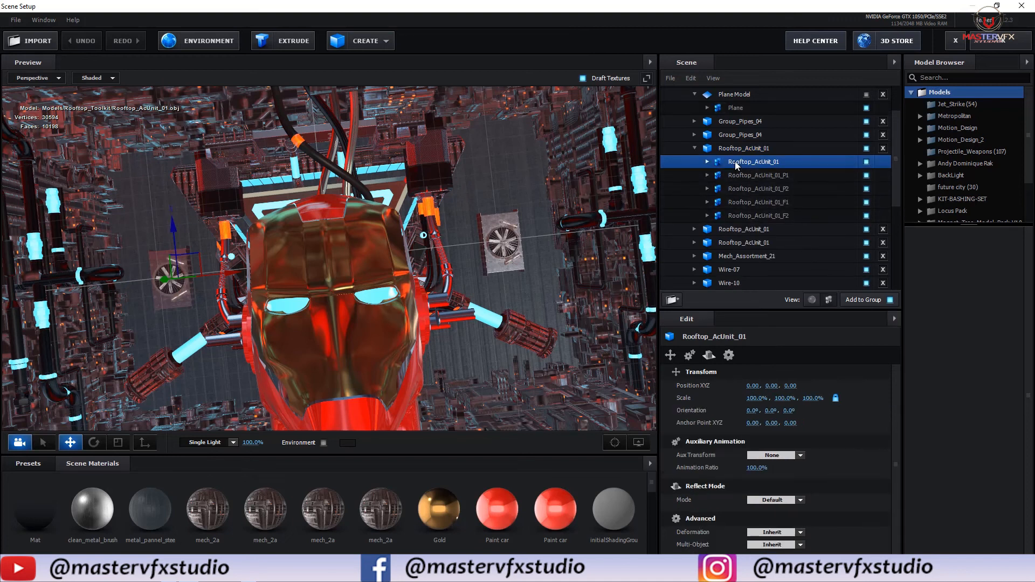
click(867, 161)
click(866, 162)
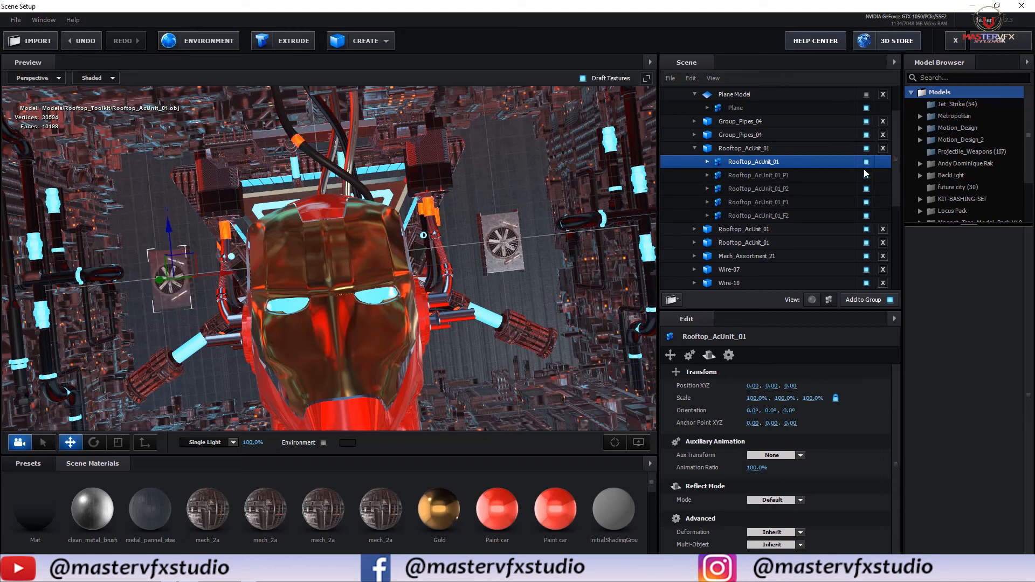
click(867, 176)
click(867, 175)
click(867, 189)
click(866, 189)
click(866, 202)
click(867, 202)
click(866, 202)
click(866, 202)
click(867, 188)
click(867, 188)
click(866, 215)
click(867, 215)
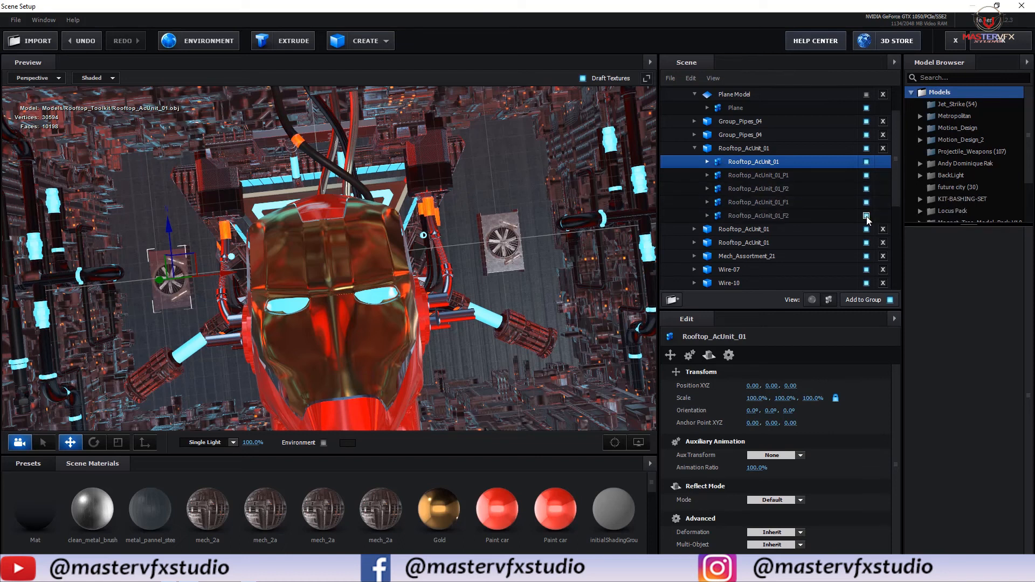
Check the last Rooftop_AcUnit_01_F2 mesh's auxiliary animation channel, then collapse the model and switch back to the materials view
click(832, 214)
right_click(833, 216)
mouse_move(847, 225)
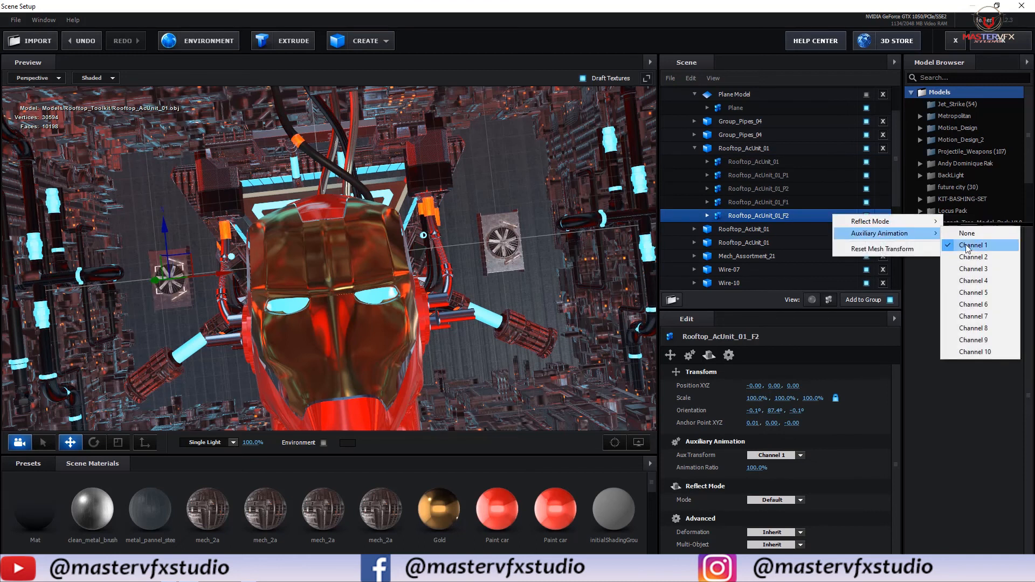
click(757, 219)
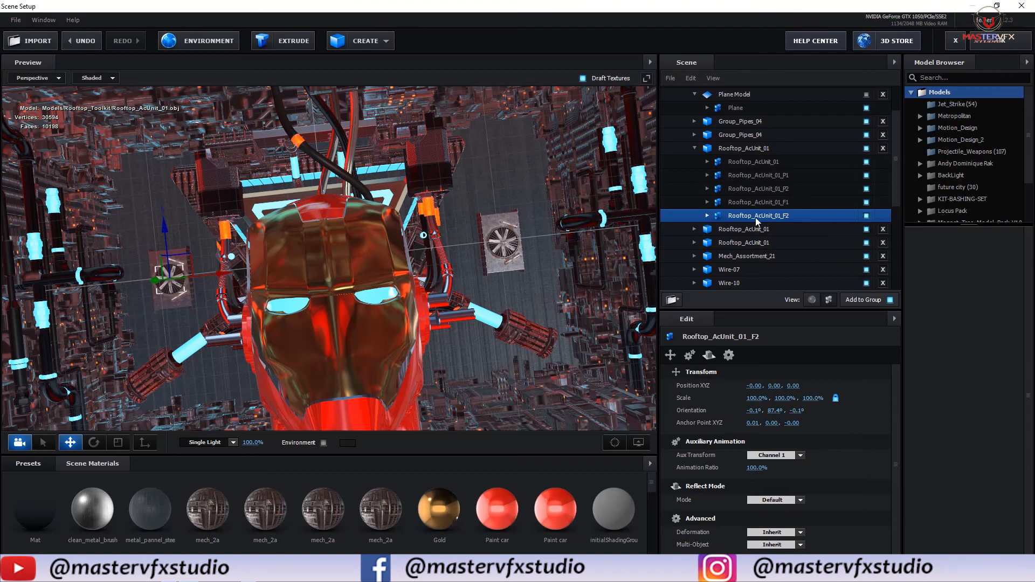
click(695, 148)
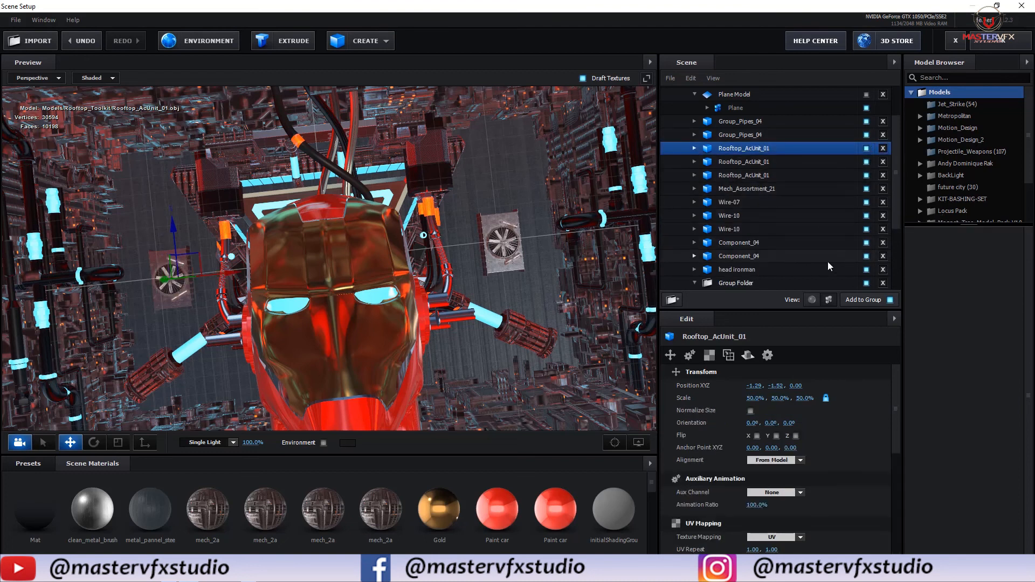
click(812, 300)
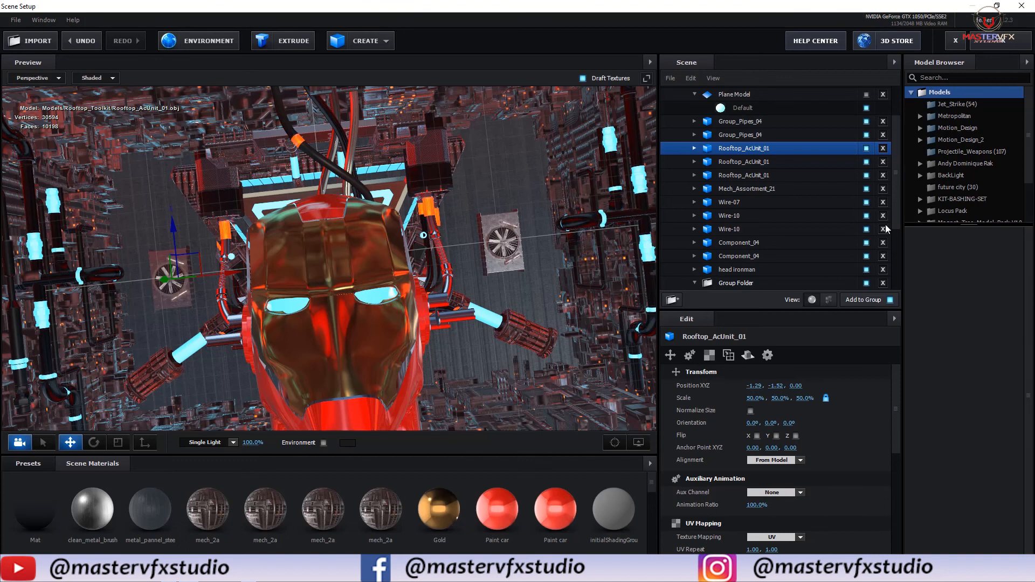
Accept the scene setup and reveal the Channel 1 settings of Group 1's aux channels on the screen layer
click(999, 47)
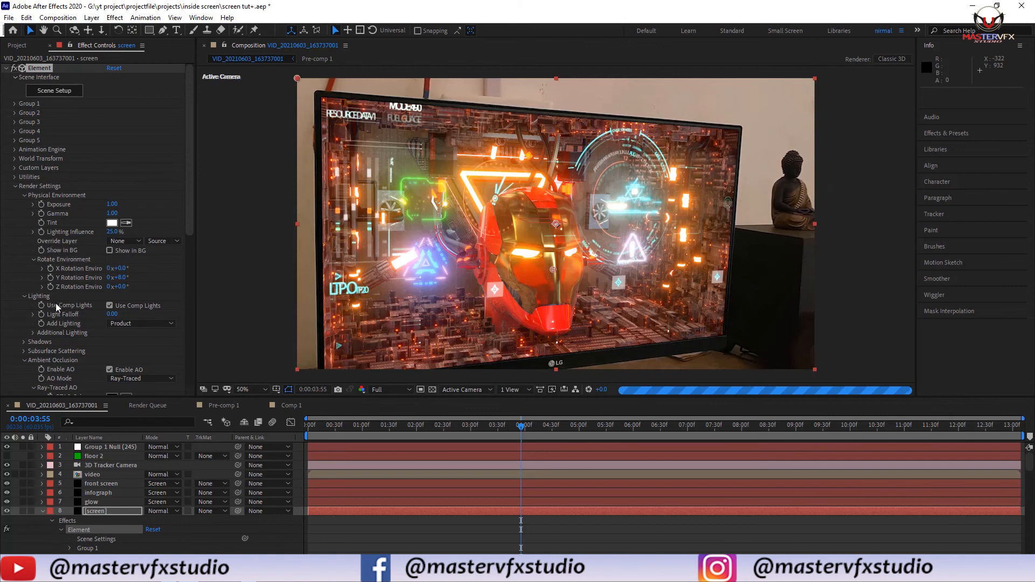
click(14, 103)
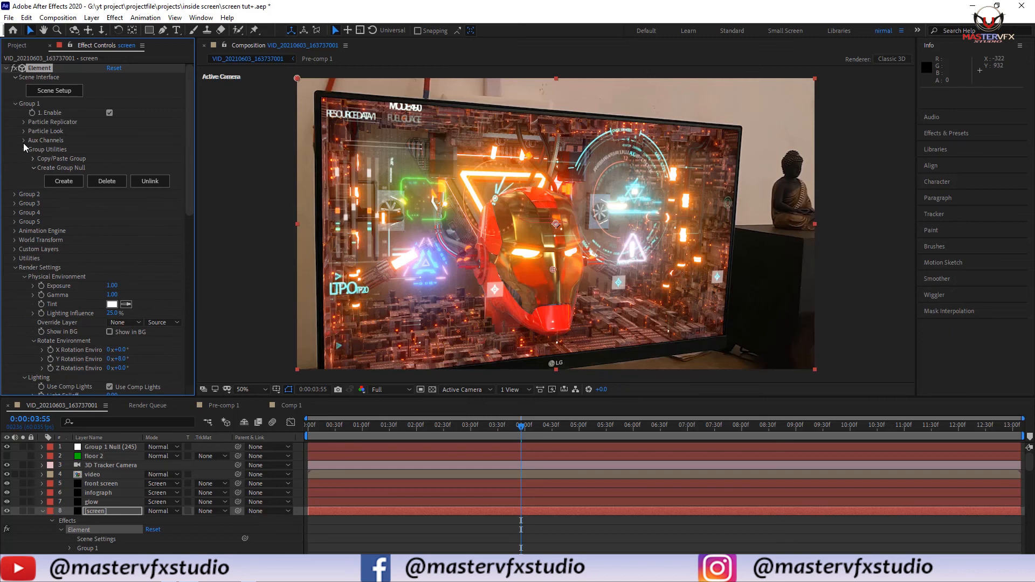
click(23, 141)
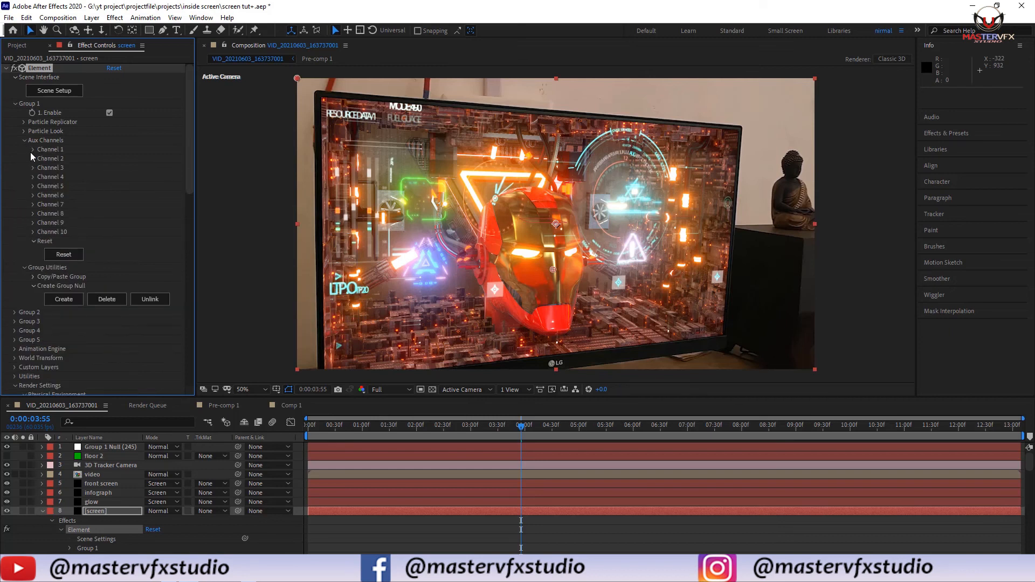
click(33, 150)
Solo the screen layer with its ambient occlusion disabled, and reveal Channel 1's rotation values in Group 1
click(22, 511)
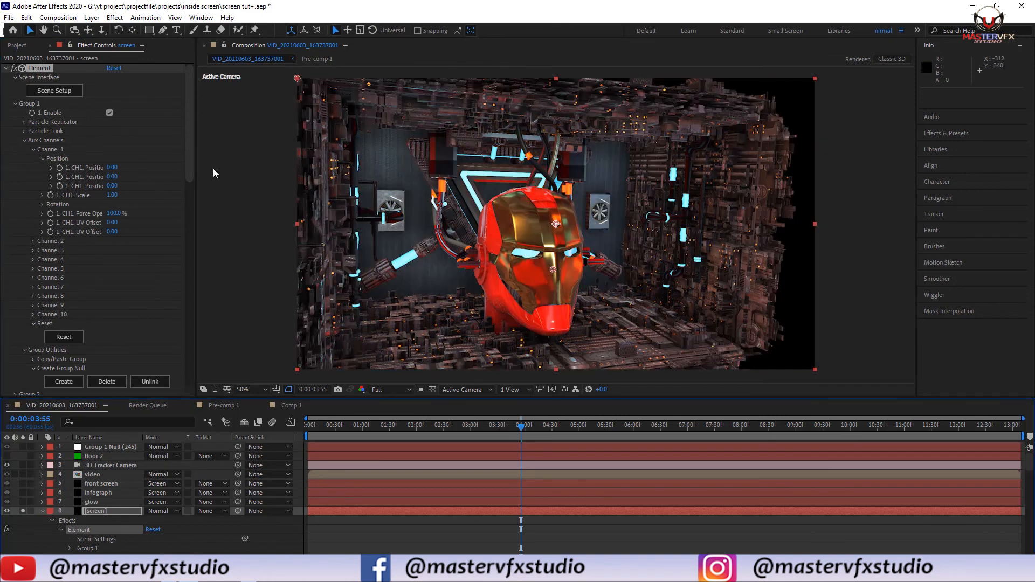
drag(190, 144, 205, 280)
scroll(150, 216, down, 1)
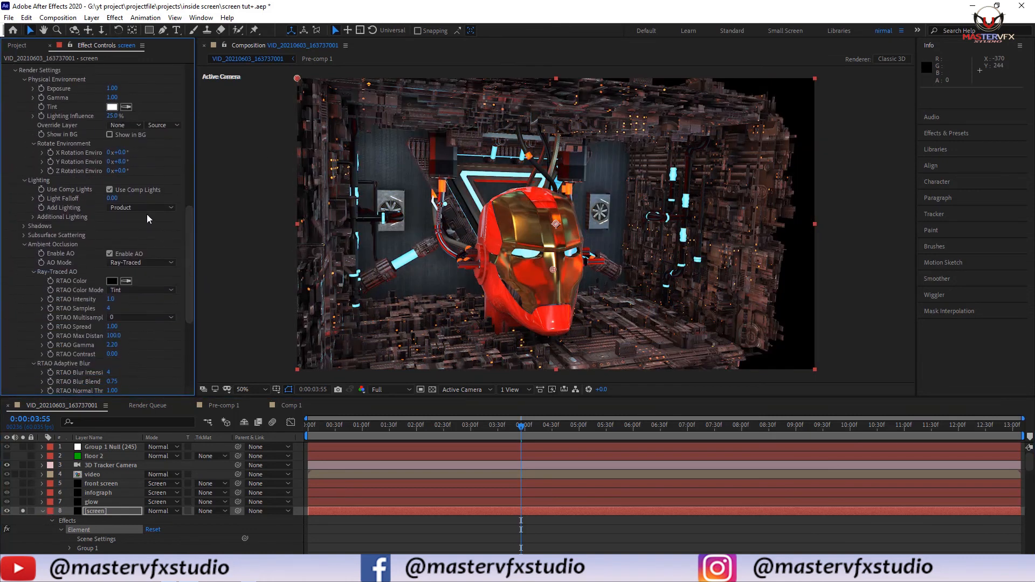
click(110, 254)
drag(185, 280, 204, 122)
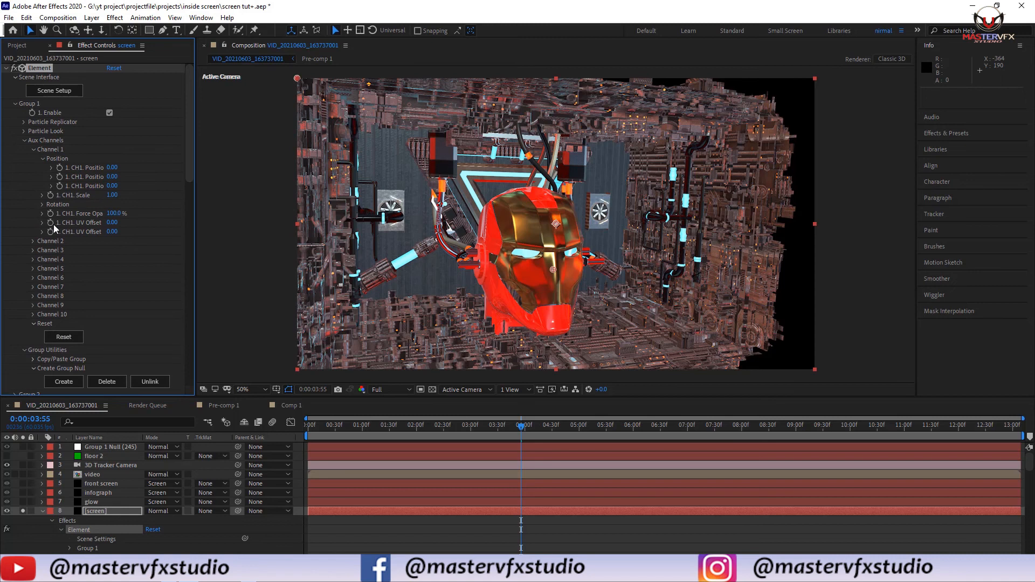
click(43, 205)
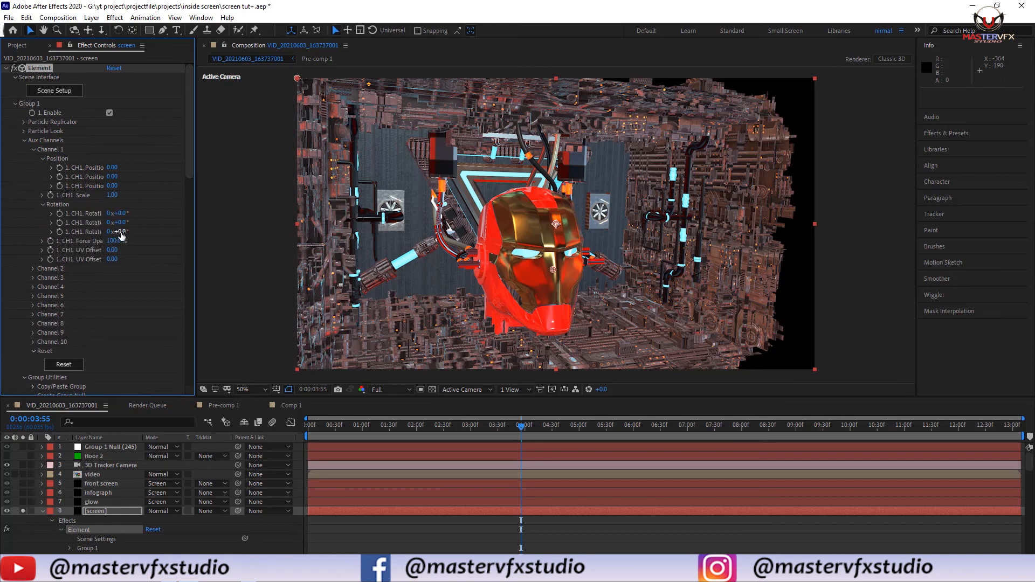
Try out Channel 1's Z and Y rotation on the fans and undo the test change
drag(124, 231, 132, 230)
key(ctrl+z)
mouse_move(121, 224)
mouse_down()
mouse_move(155, 220)
mouse_move(114, 219)
mouse_up()
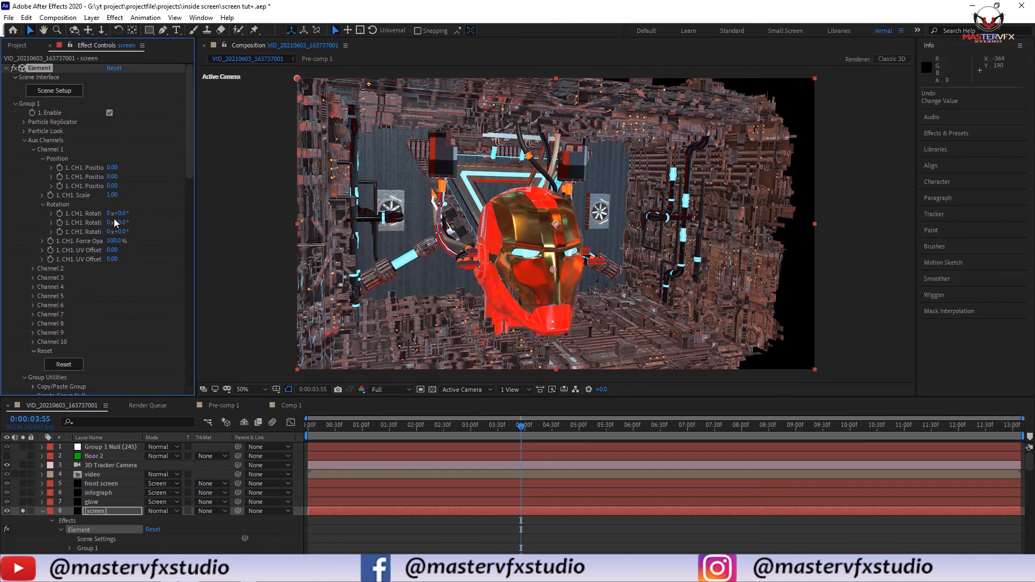
Add the expression time*2000 to Channel 1's Y rotation in Group 1
alt+click(60, 223)
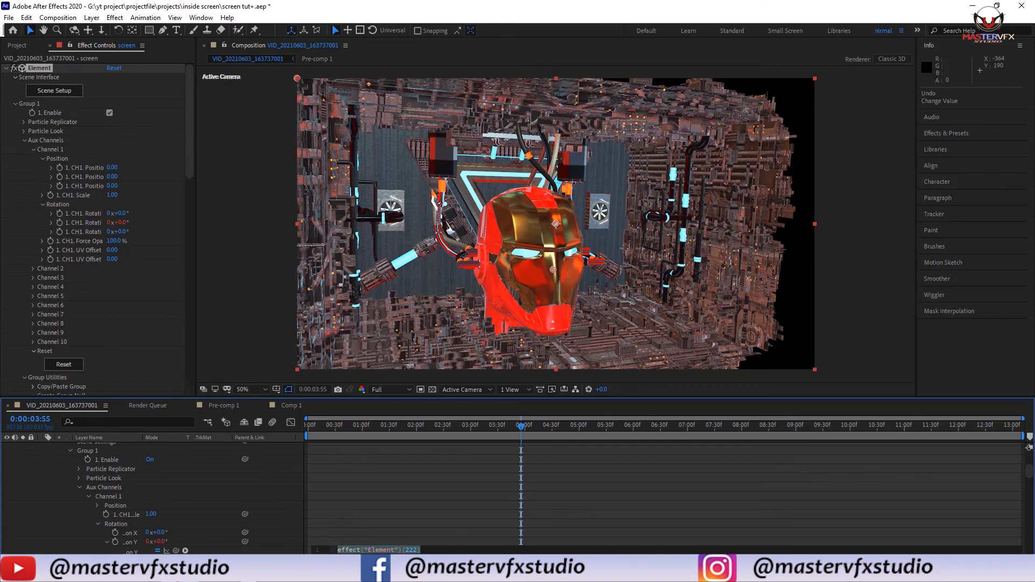
text(ti)
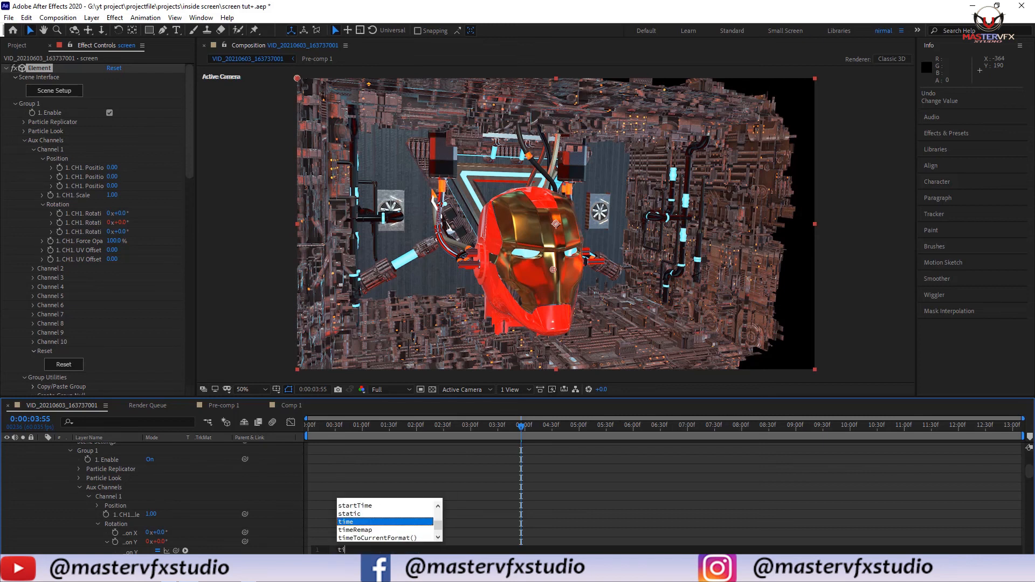
text(me)
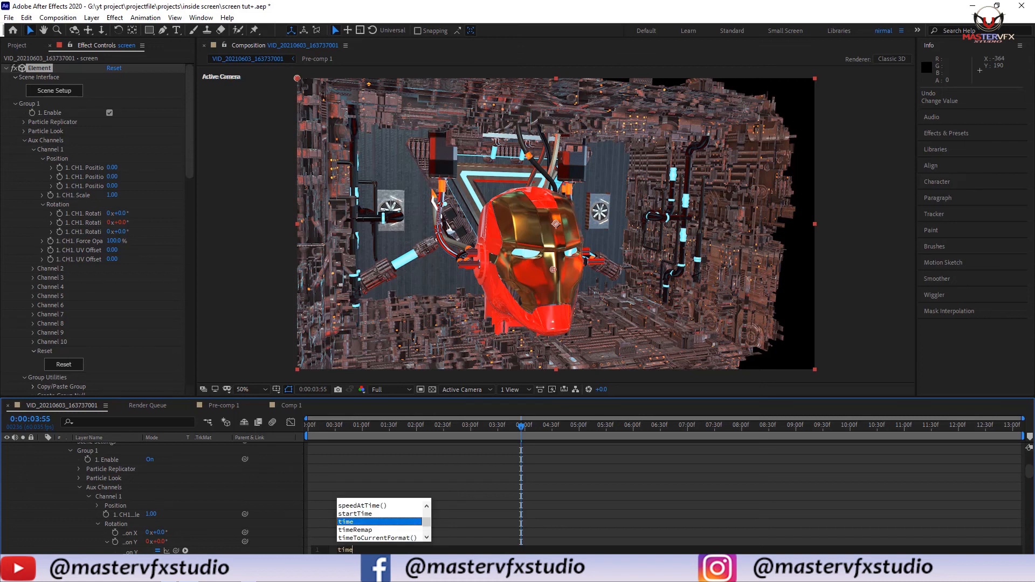
text(*)
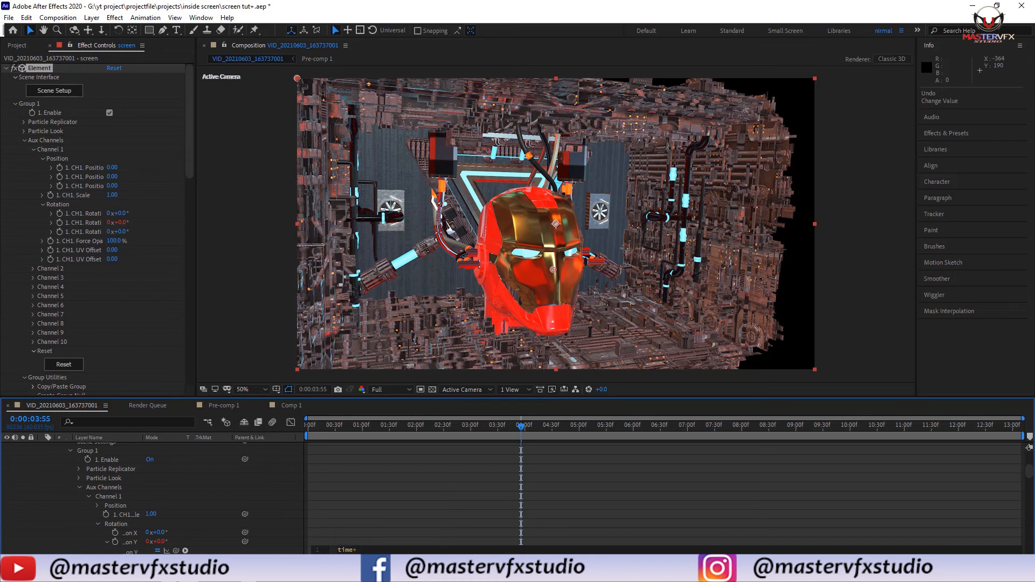
text(2000)
click(365, 512)
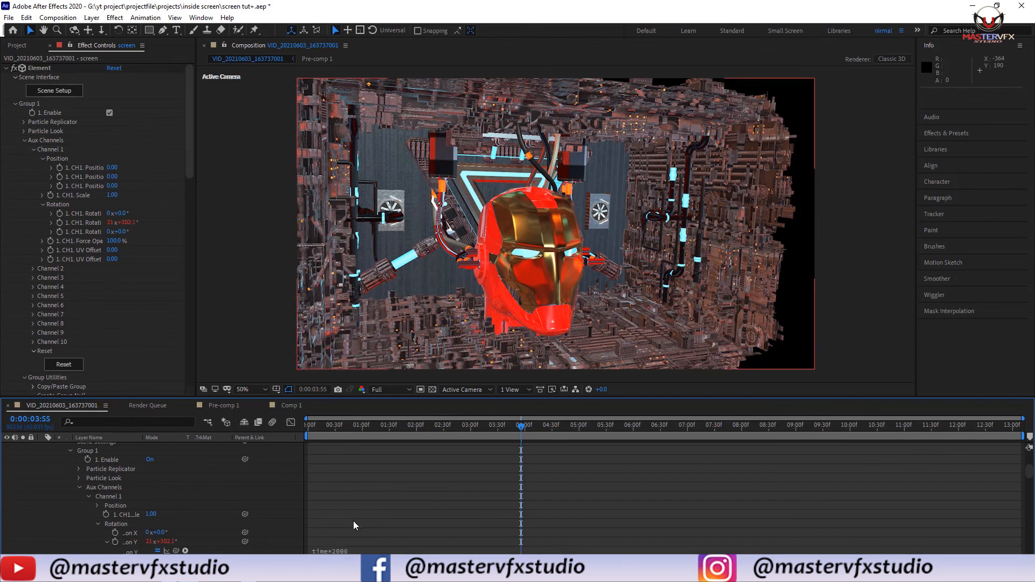
Collapse the screen layer's properties and unsolo it to show the full composite
scroll(62, 496, up, 4)
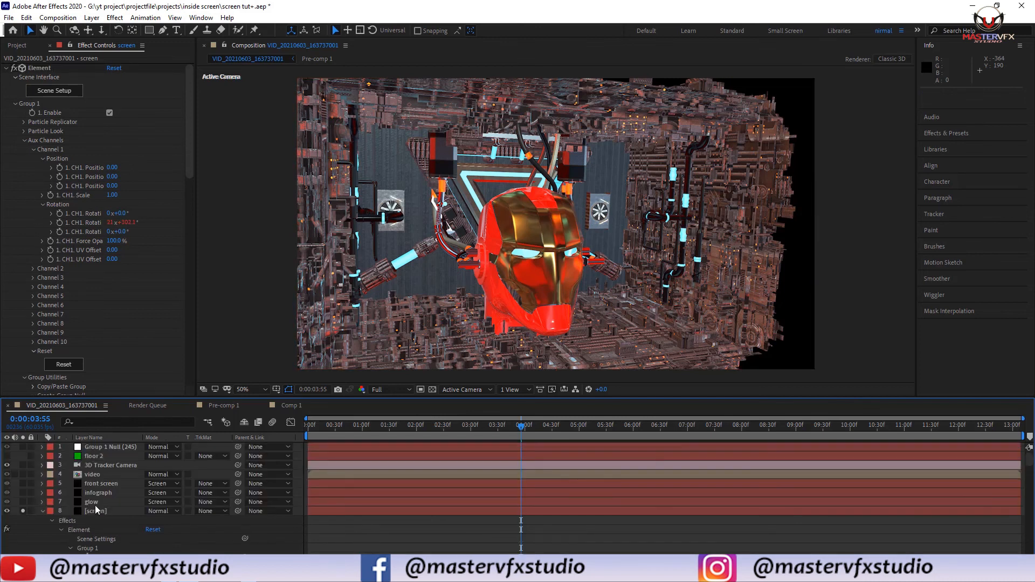
click(42, 511)
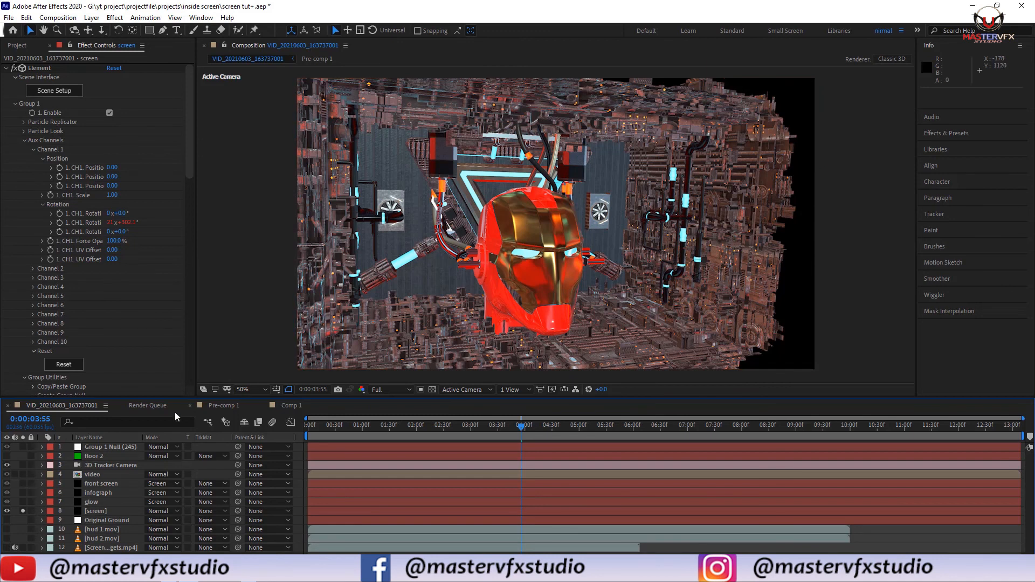
click(23, 512)
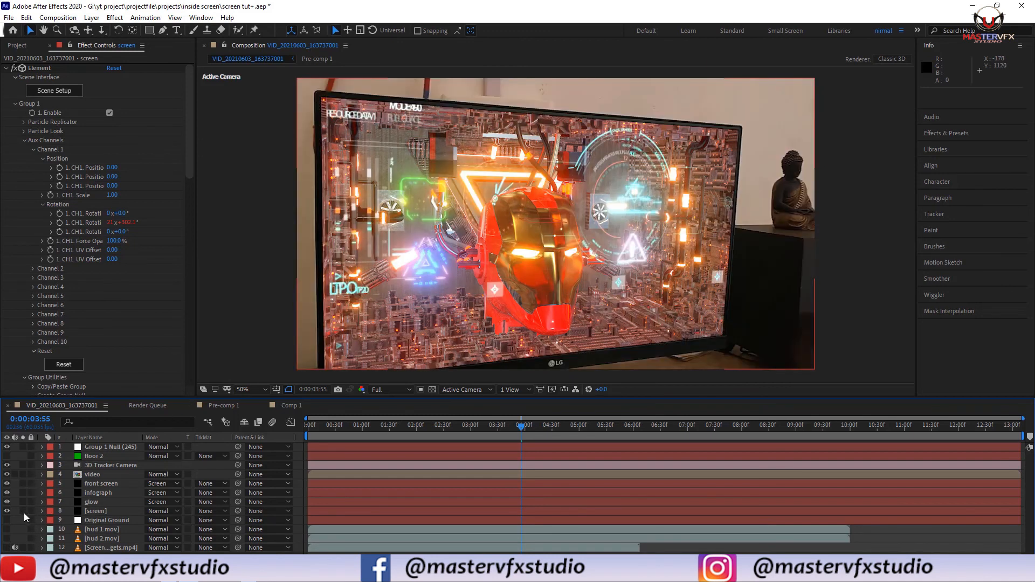
In the screen layer's output settings, disable Compress Textures, set Supersampling to 2 and enable Enhanced Multisampling
click(92, 513)
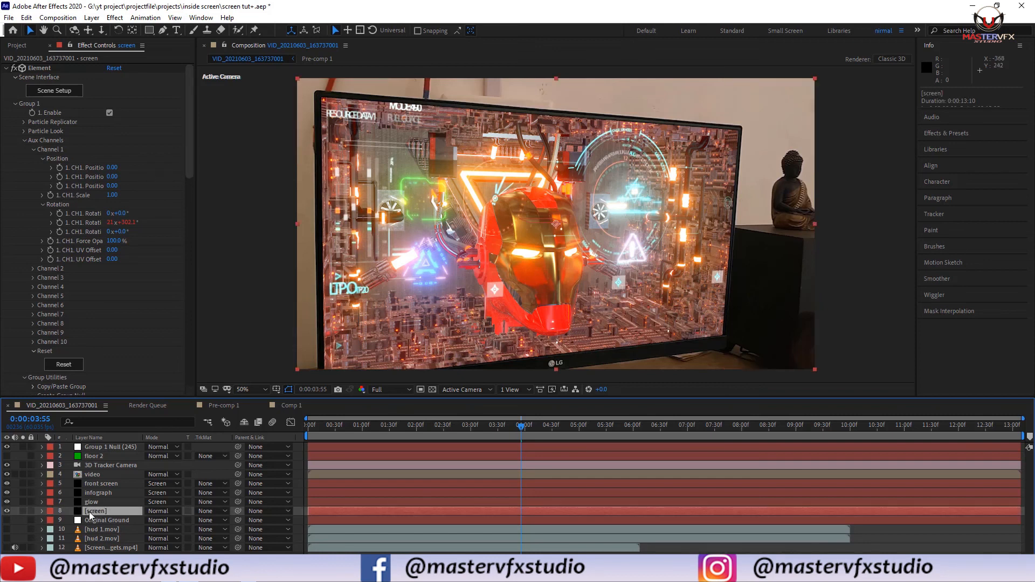
drag(190, 98, 213, 326)
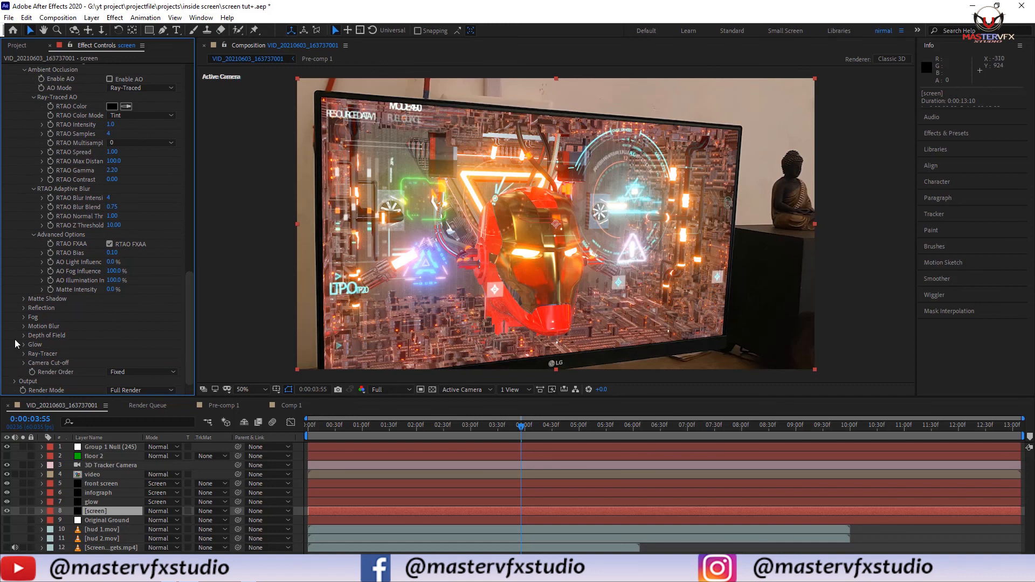
click(14, 381)
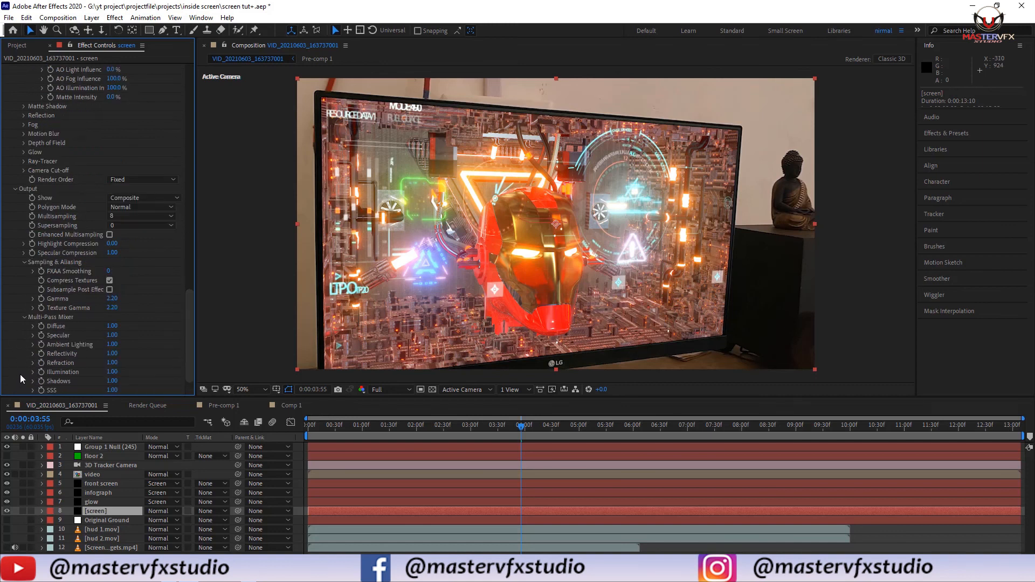
click(109, 281)
click(123, 227)
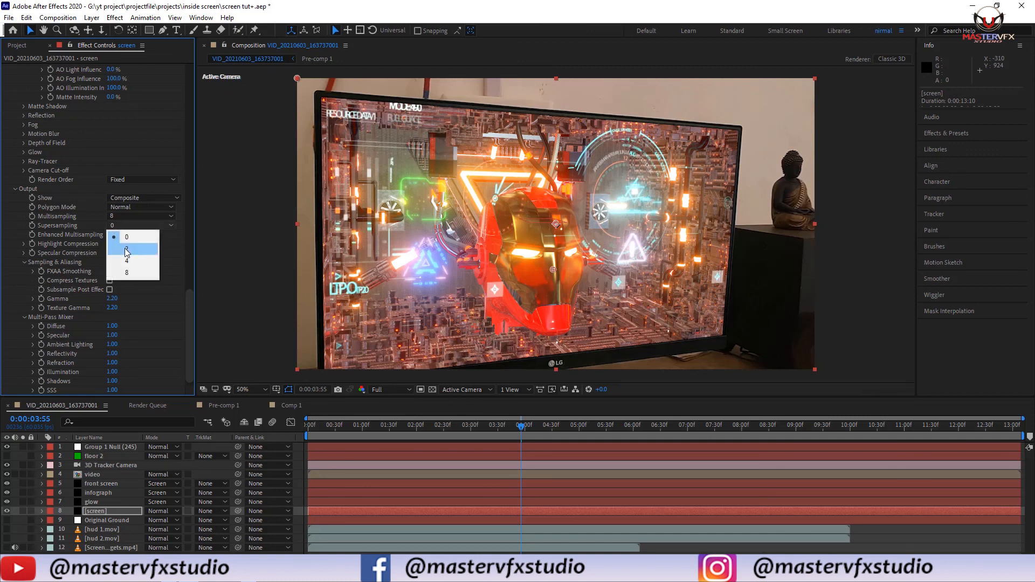
click(127, 250)
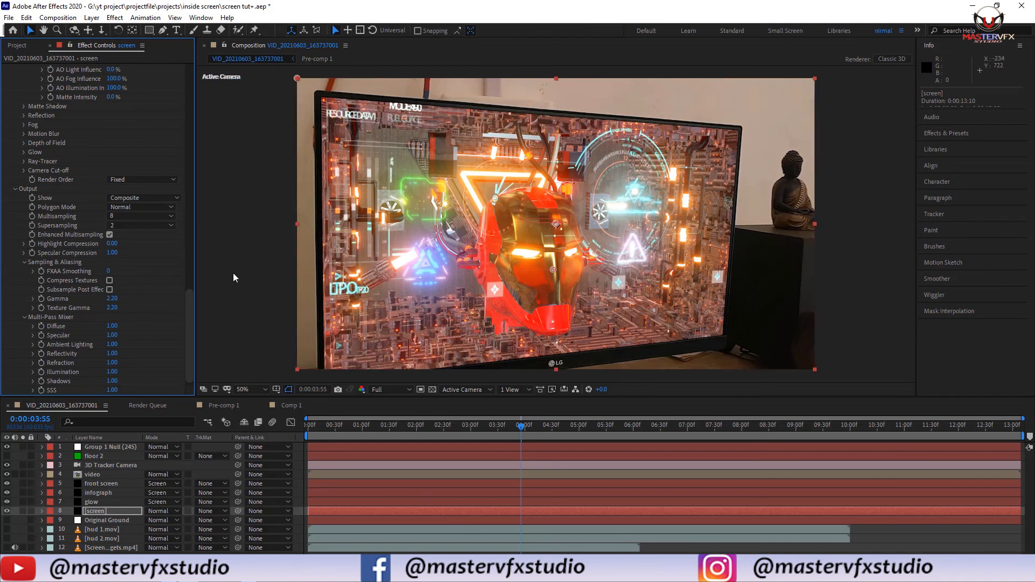
Re-enable ambient occlusion in the screen layer's Element render settings
drag(186, 329, 192, 215)
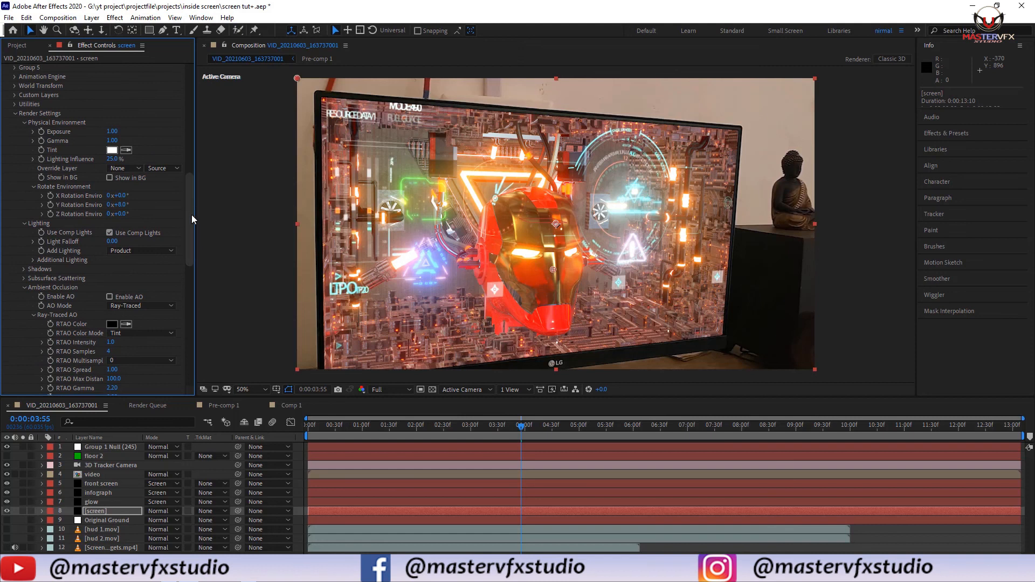
click(110, 297)
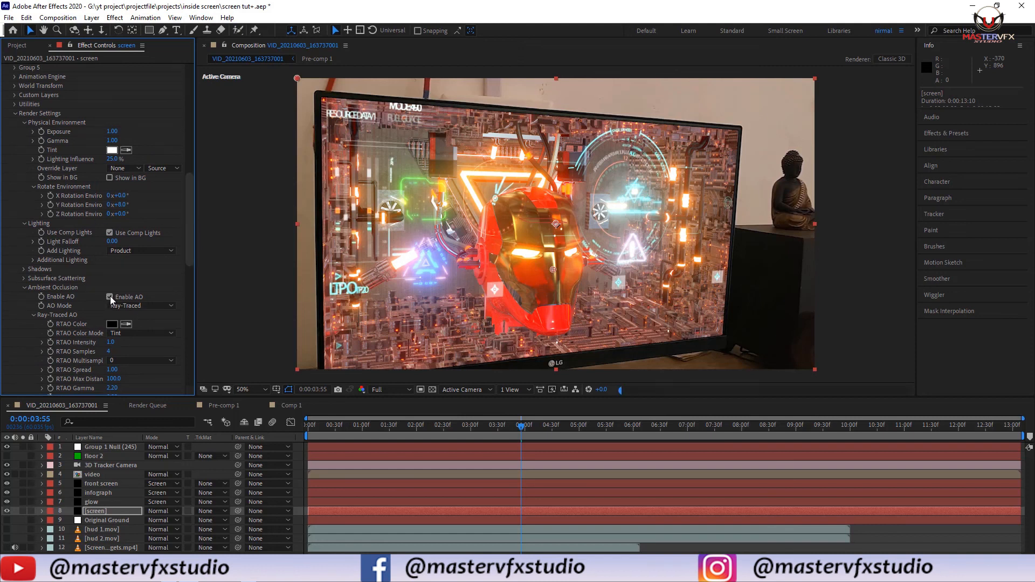